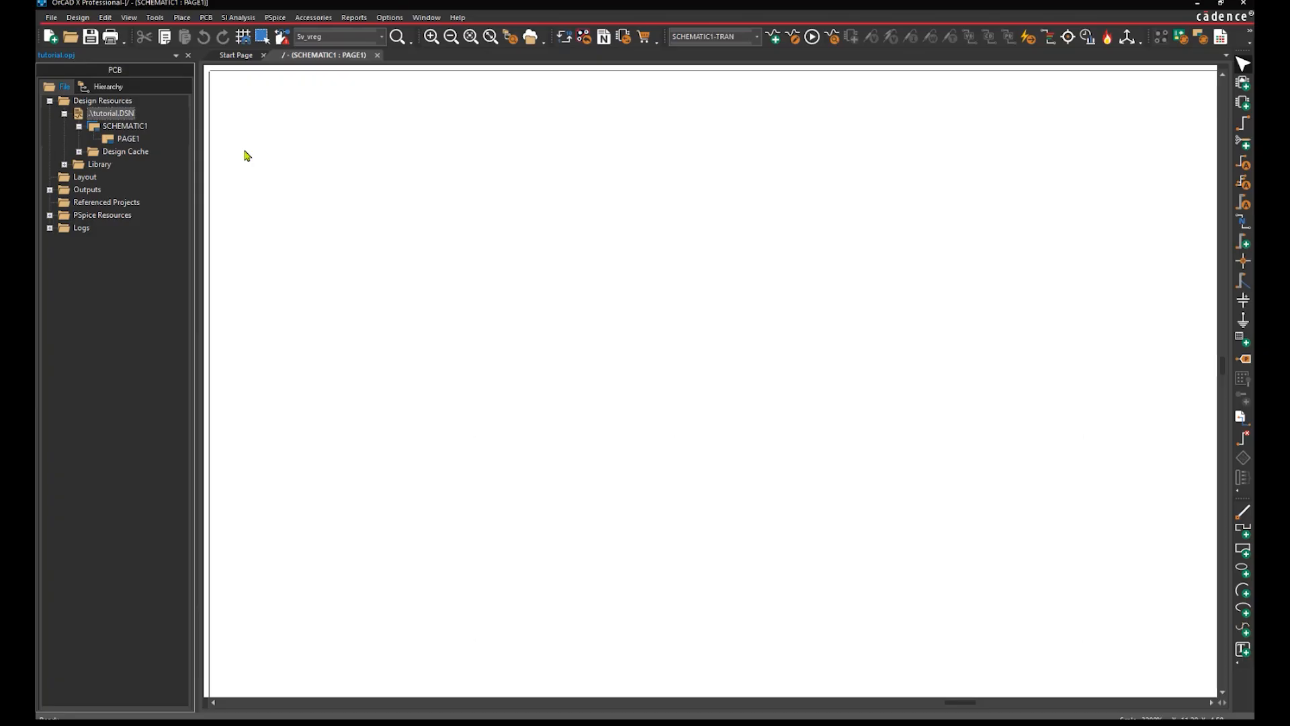
In the File Manager, browse to My Workspace > libraries > symbols.
left_click(530, 37)
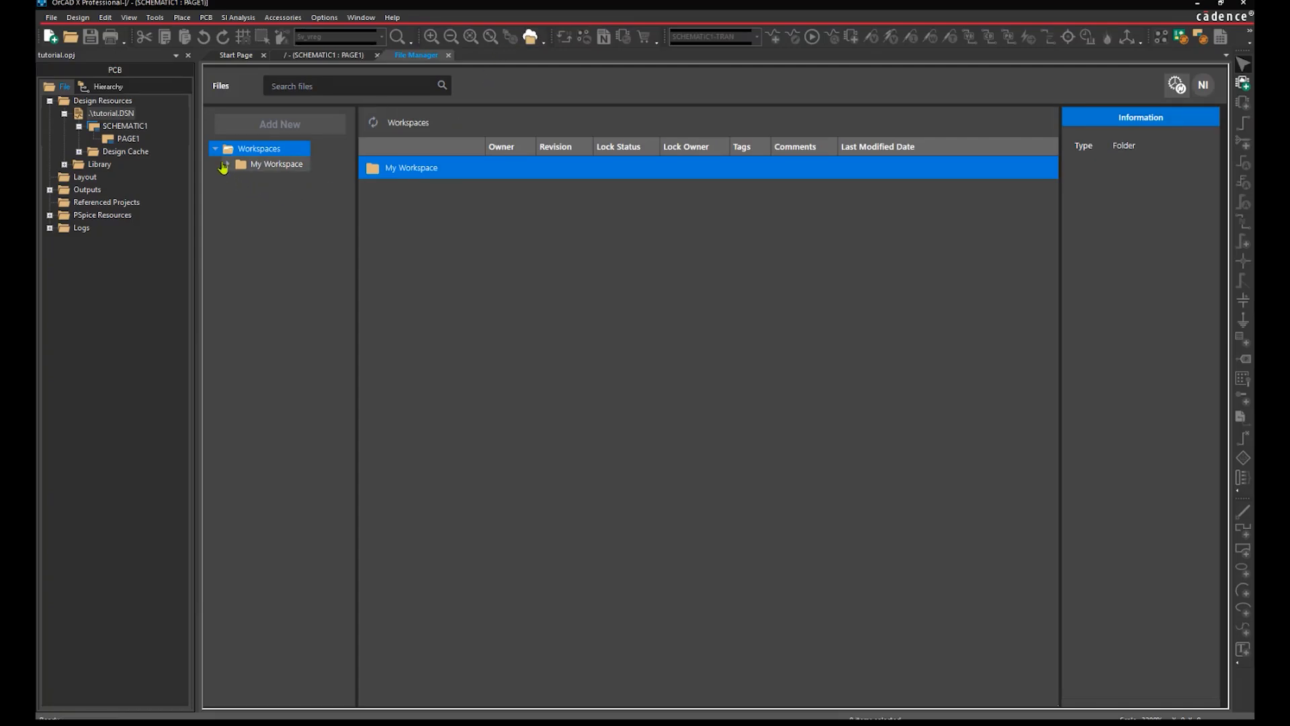
left_click(226, 164)
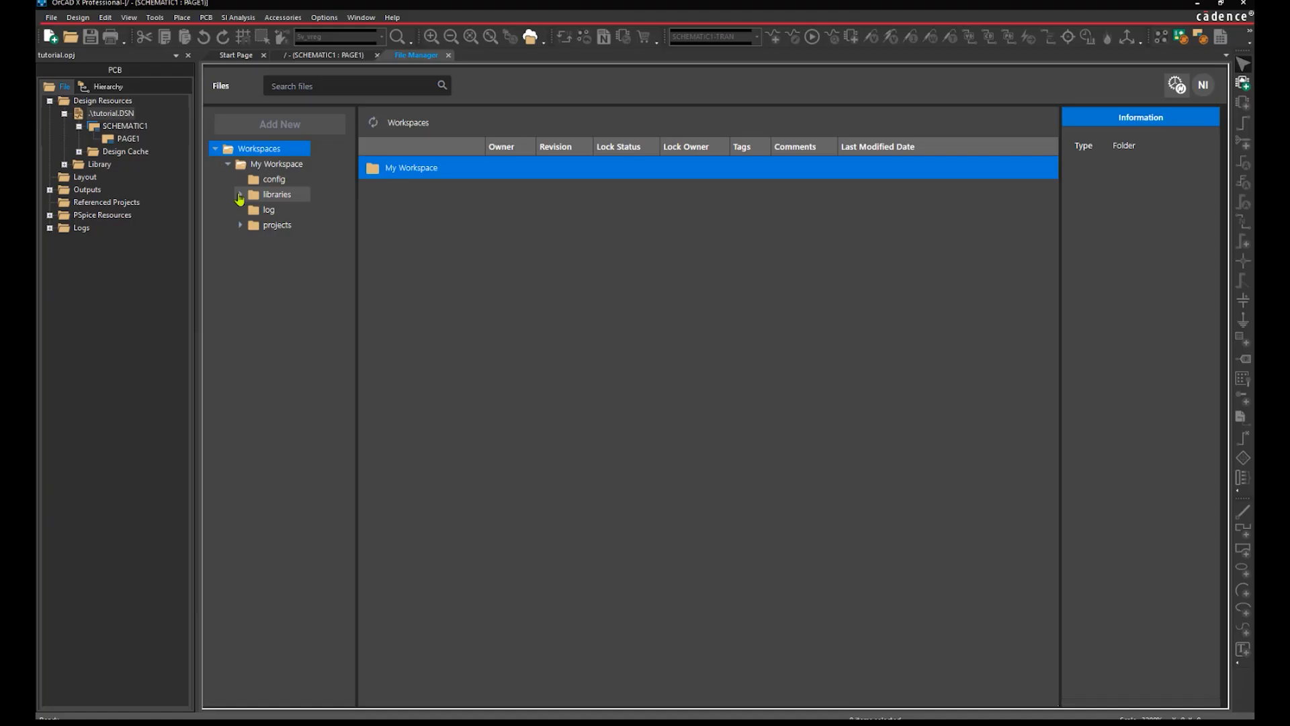
left_click(240, 194)
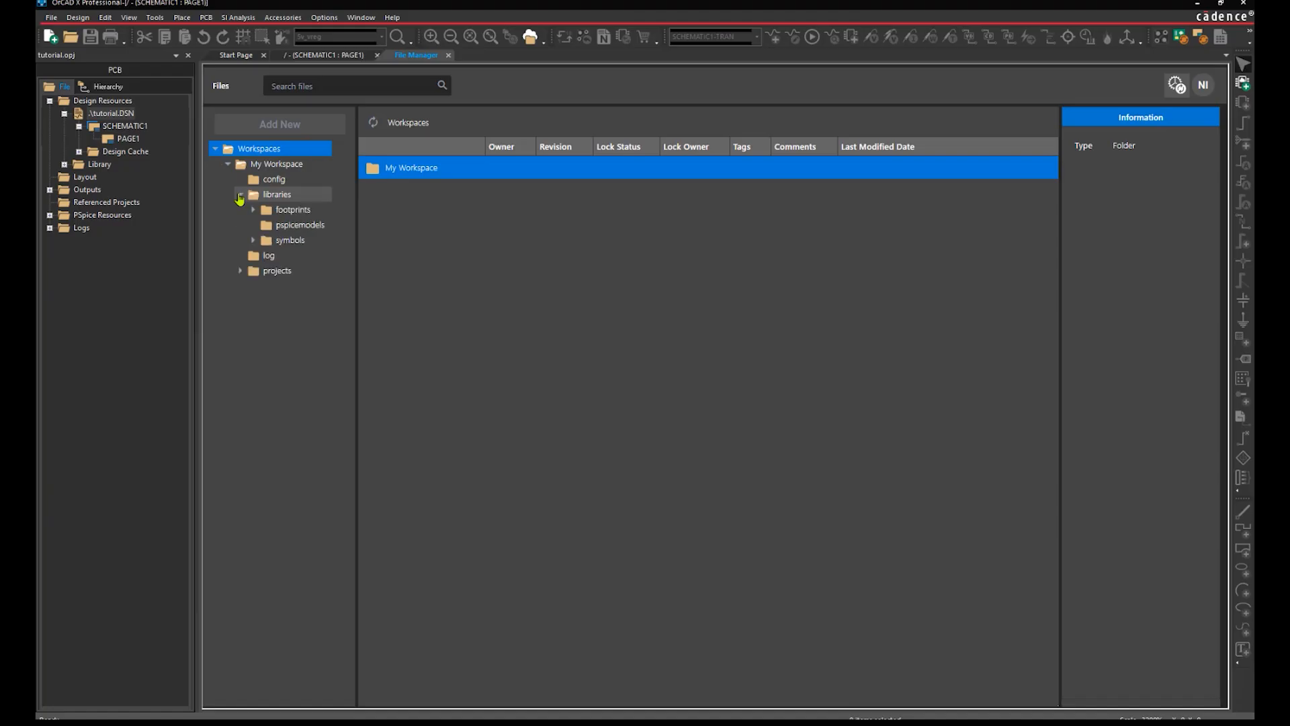
left_click(294, 244)
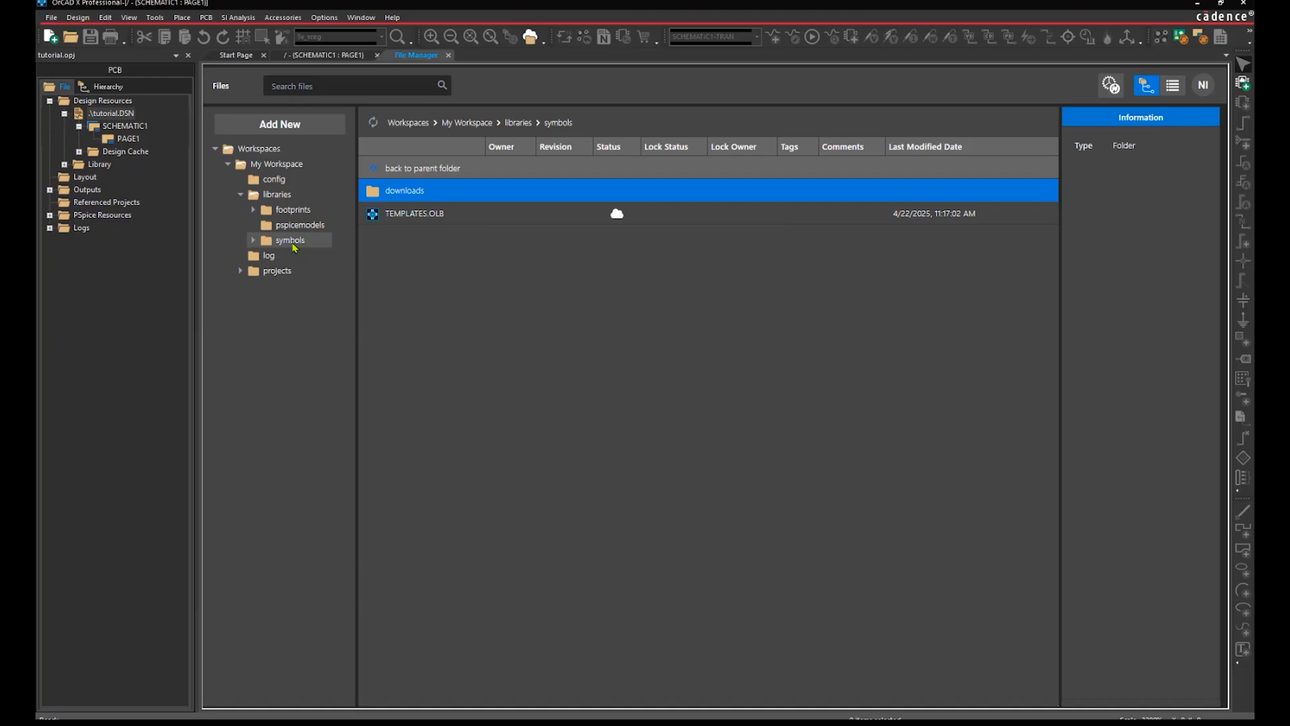
Upload diode.olb, diode_fullbridge.olb and MOSFET.OLB into the symbols folder.
left_click(327, 127)
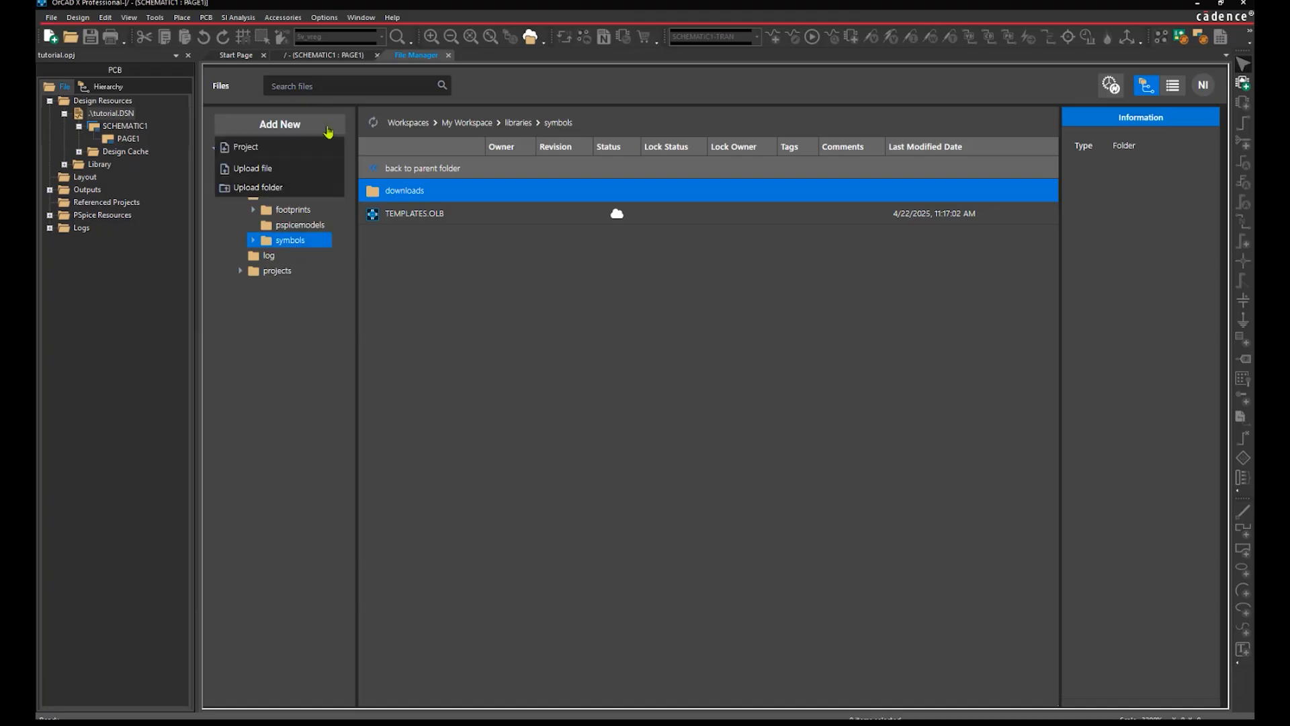
left_click(319, 172)
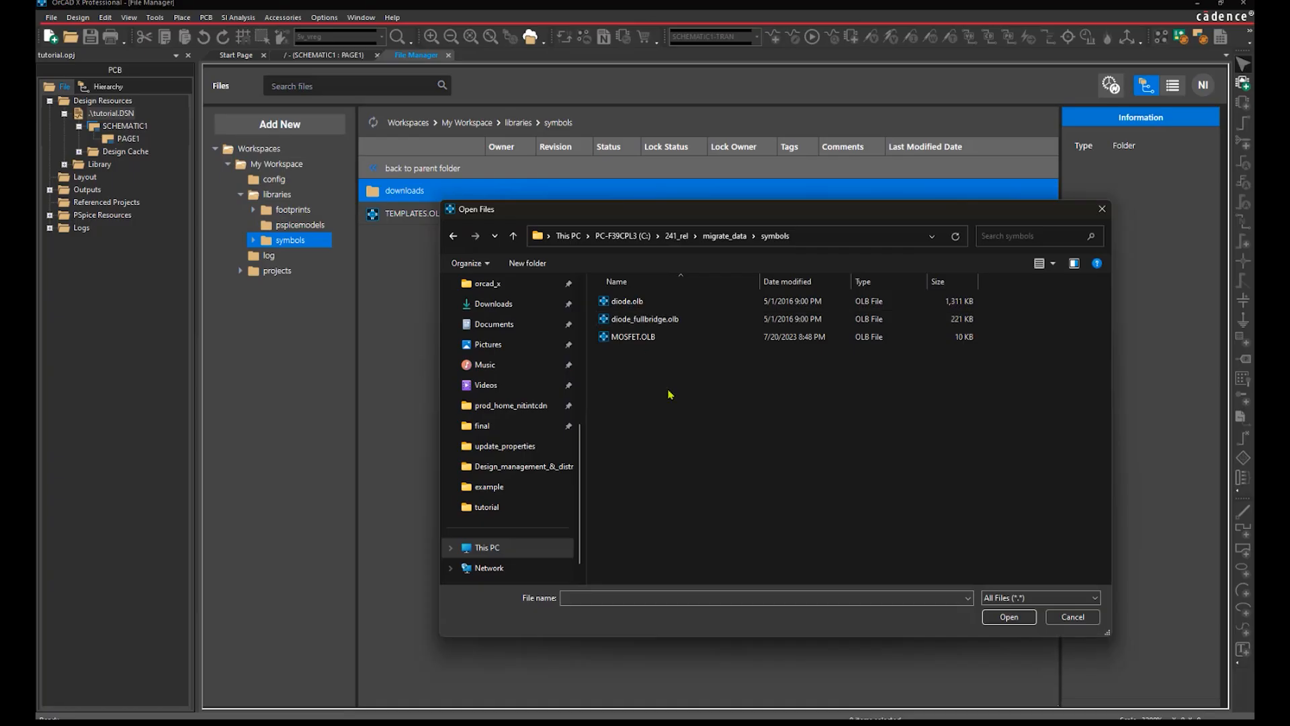
left_click_drag(669, 394, 629, 298)
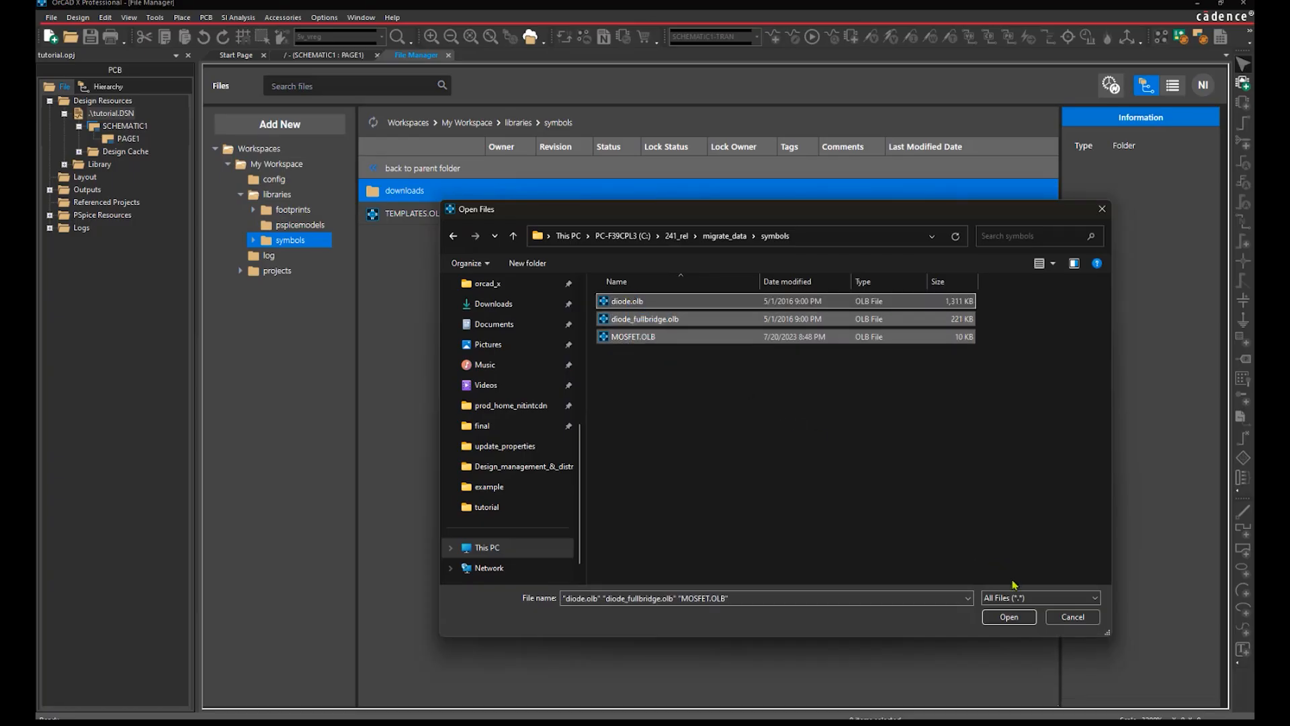
left_click(1009, 617)
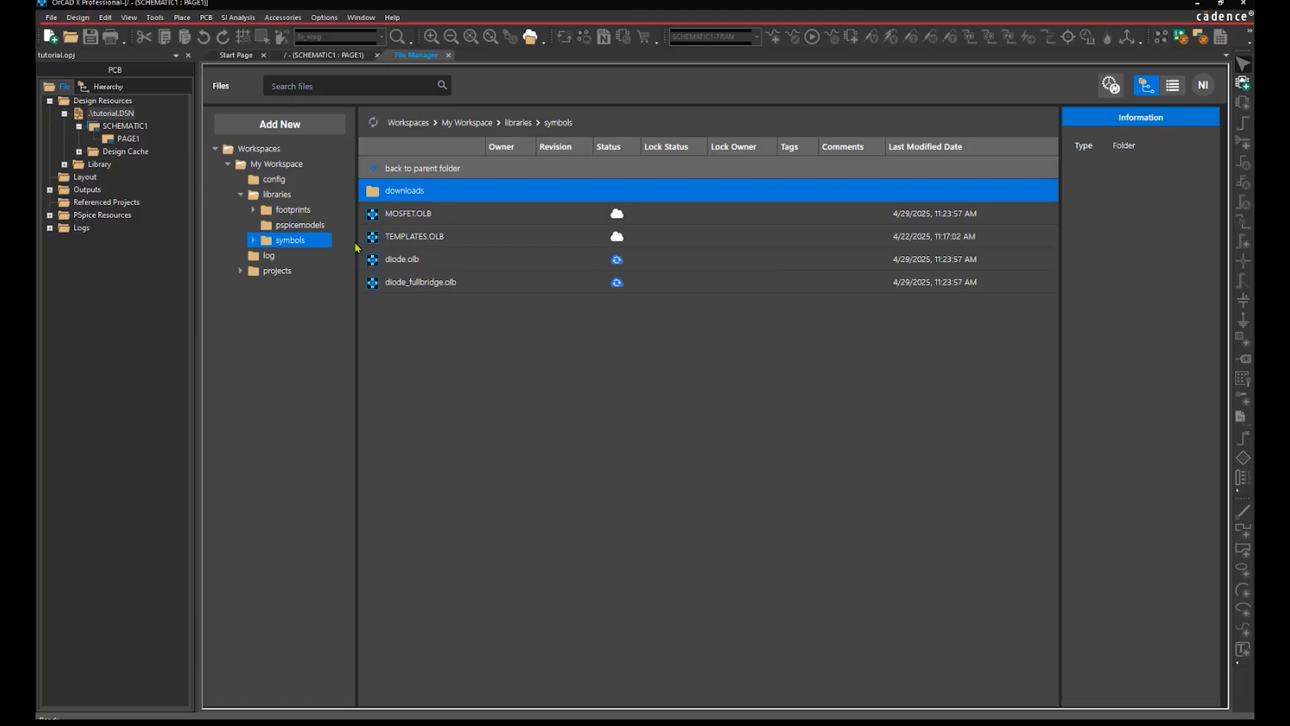
Copy the migrate_data footprint files (5v_reg, RGY0014A, YFP) into the workspace footprints folder.
left_click(293, 209)
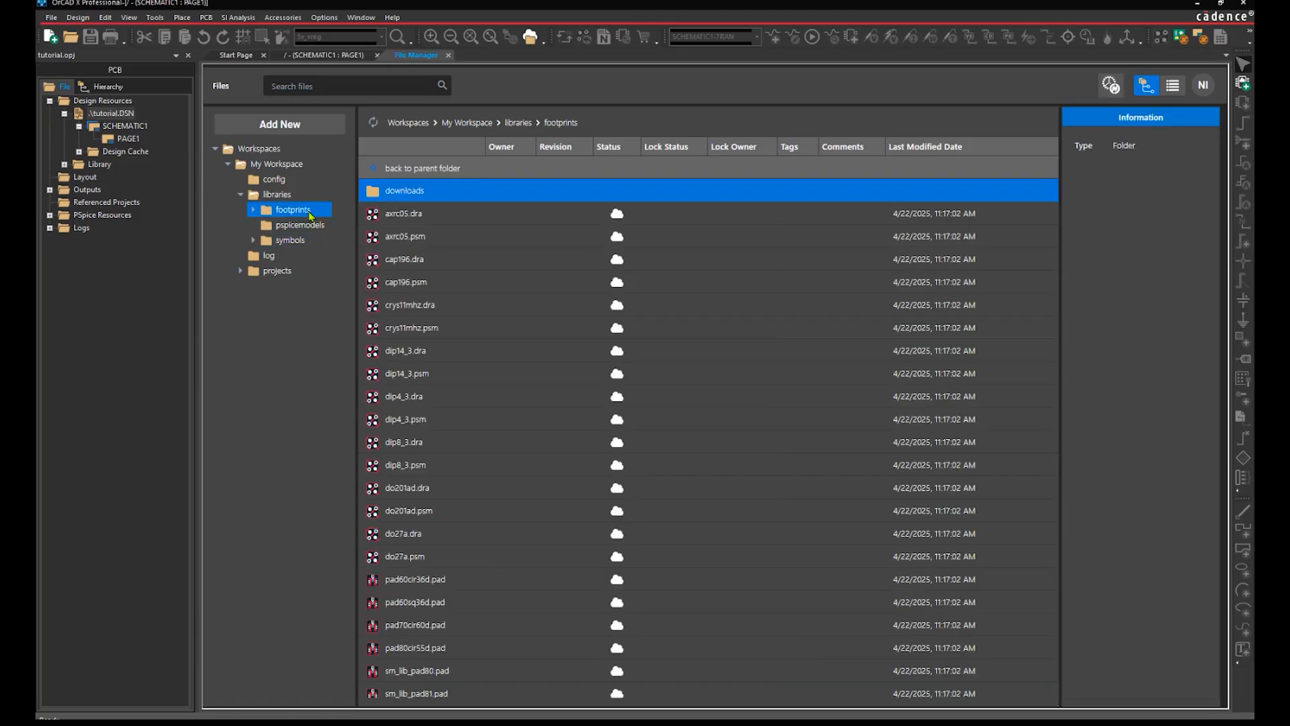
right_click(310, 215)
left_click(336, 224)
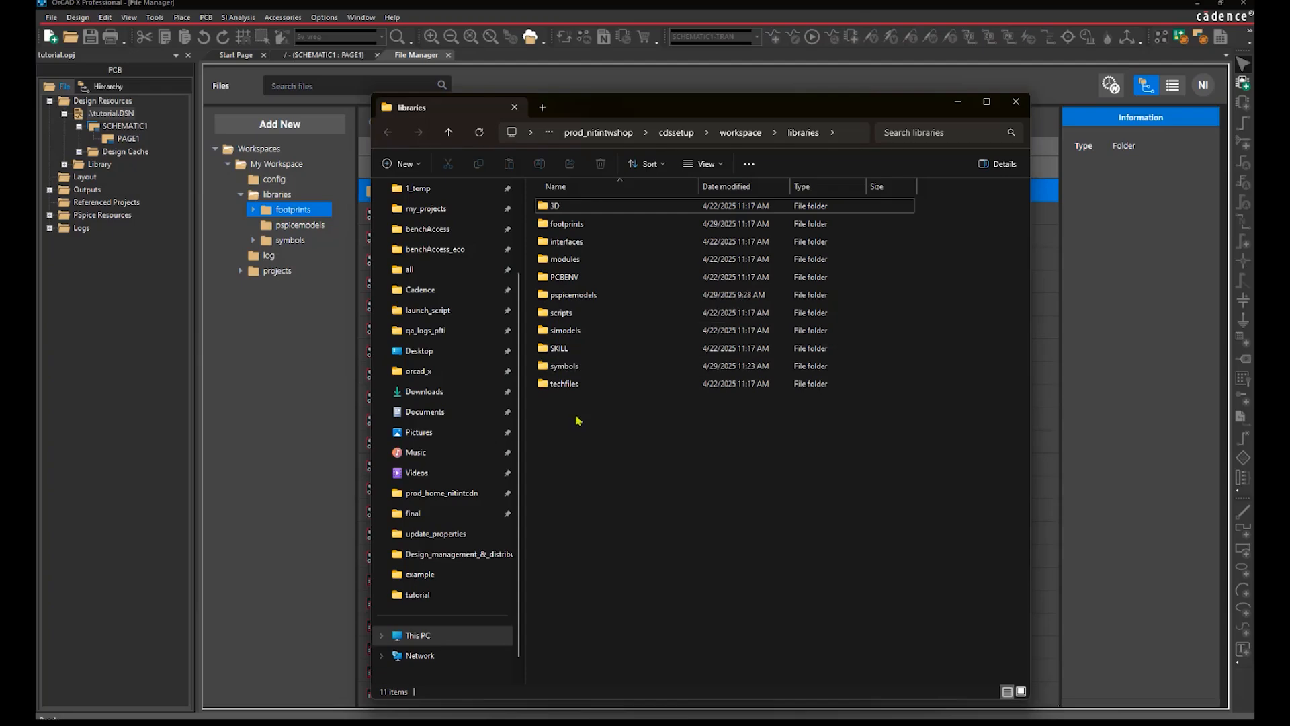
double_click(596, 226)
key("alt+Tab")
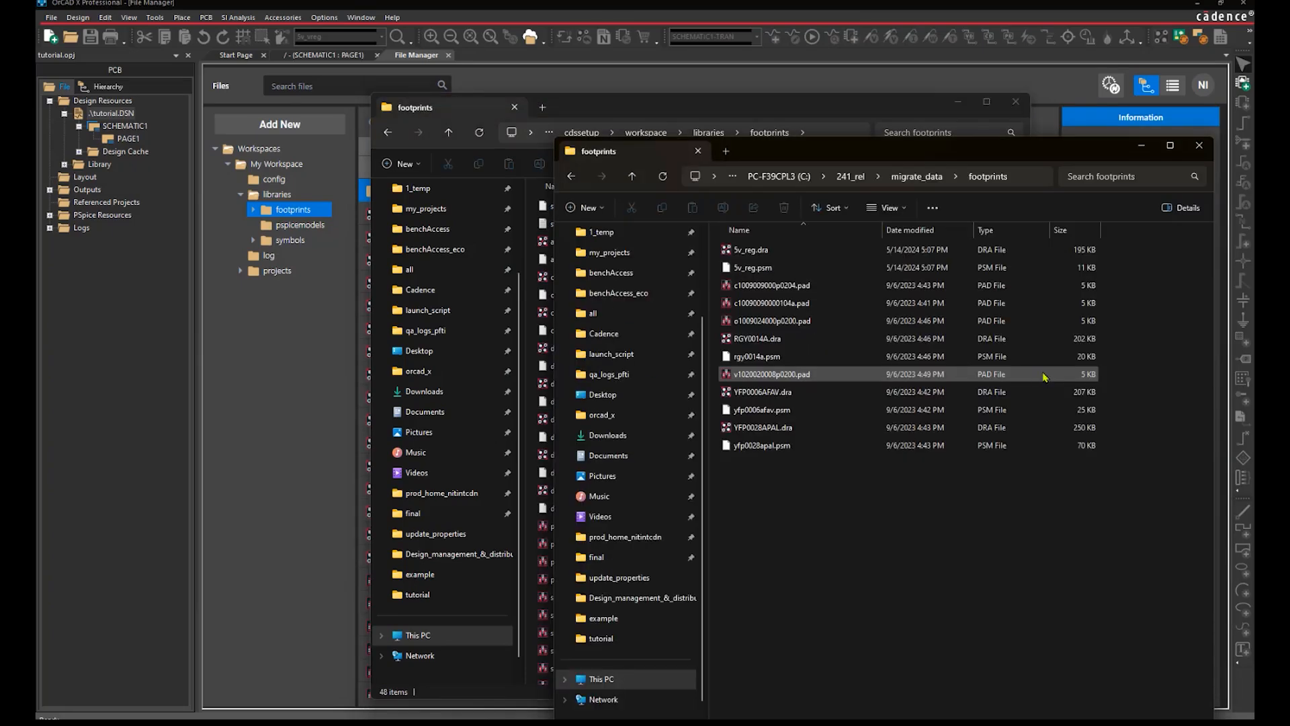
key("ctrl+a")
key("ctrl+c")
key("alt+Tab")
key("ctrl+v")
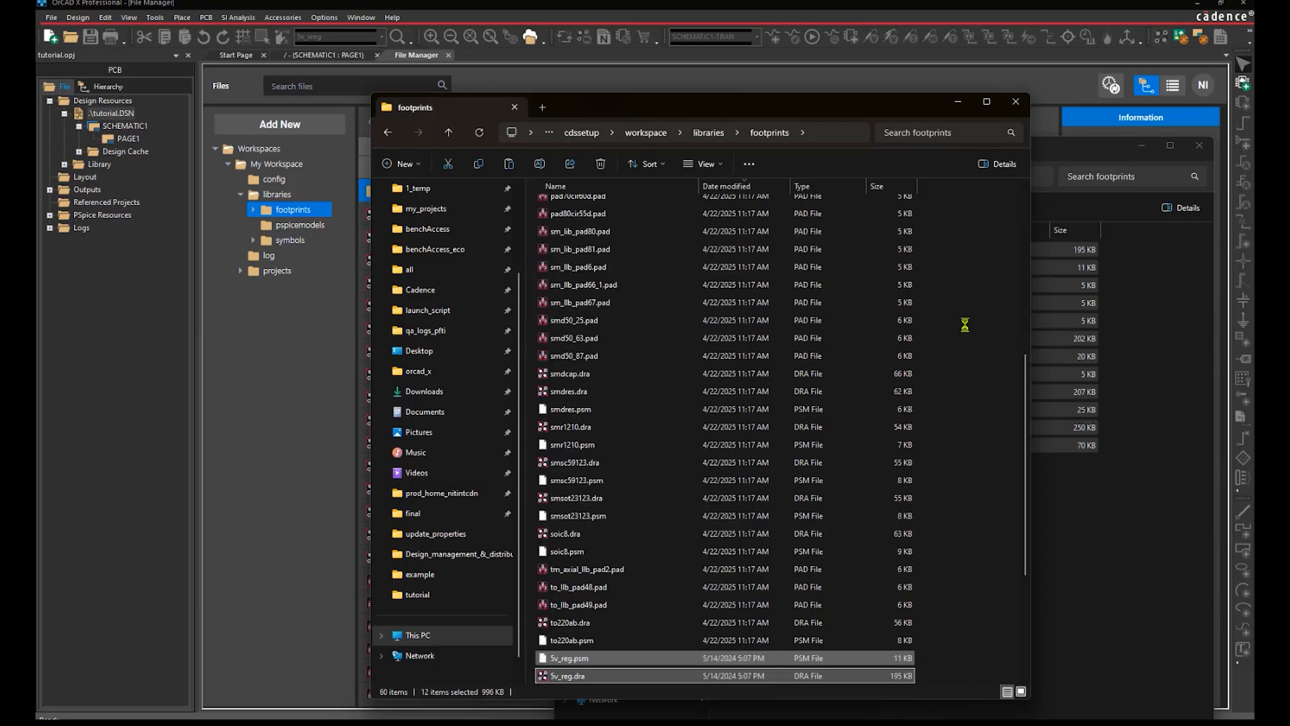
Close both Explorer windows, refresh the footprints list and return to the PAGE1 schematic.
left_click(1015, 103)
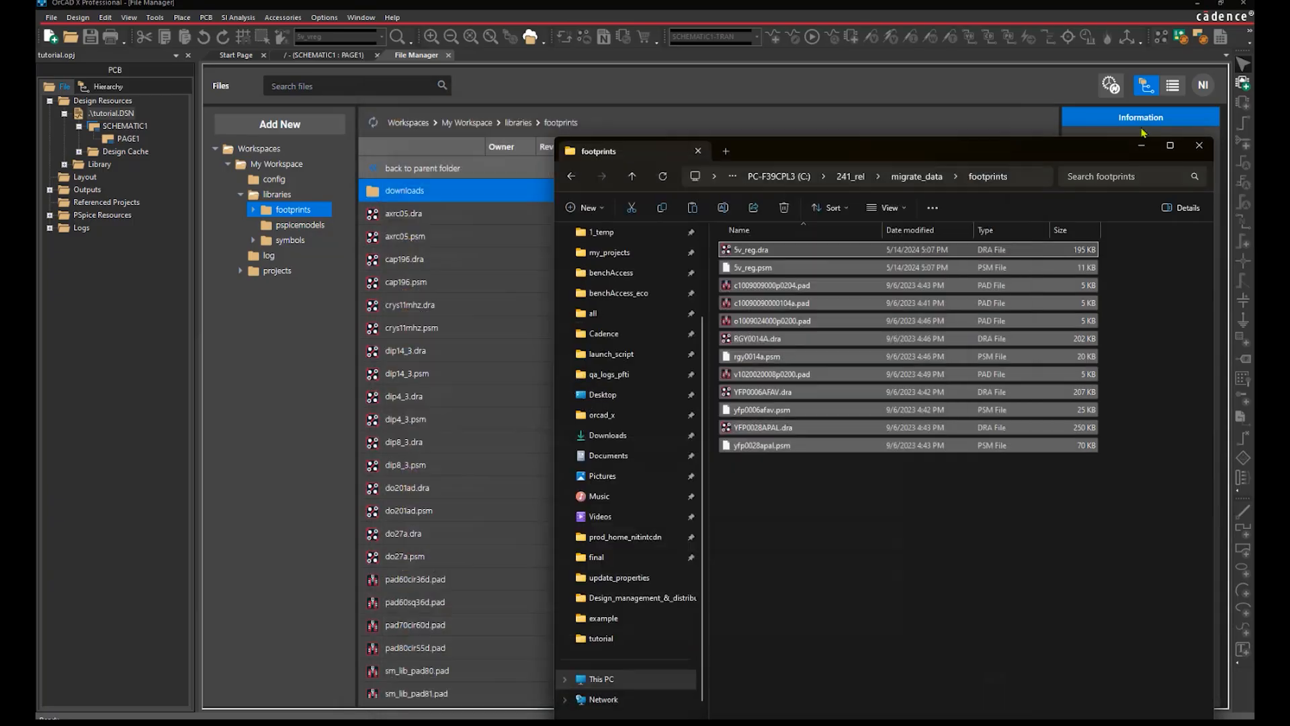
left_click(1199, 145)
left_click(372, 122)
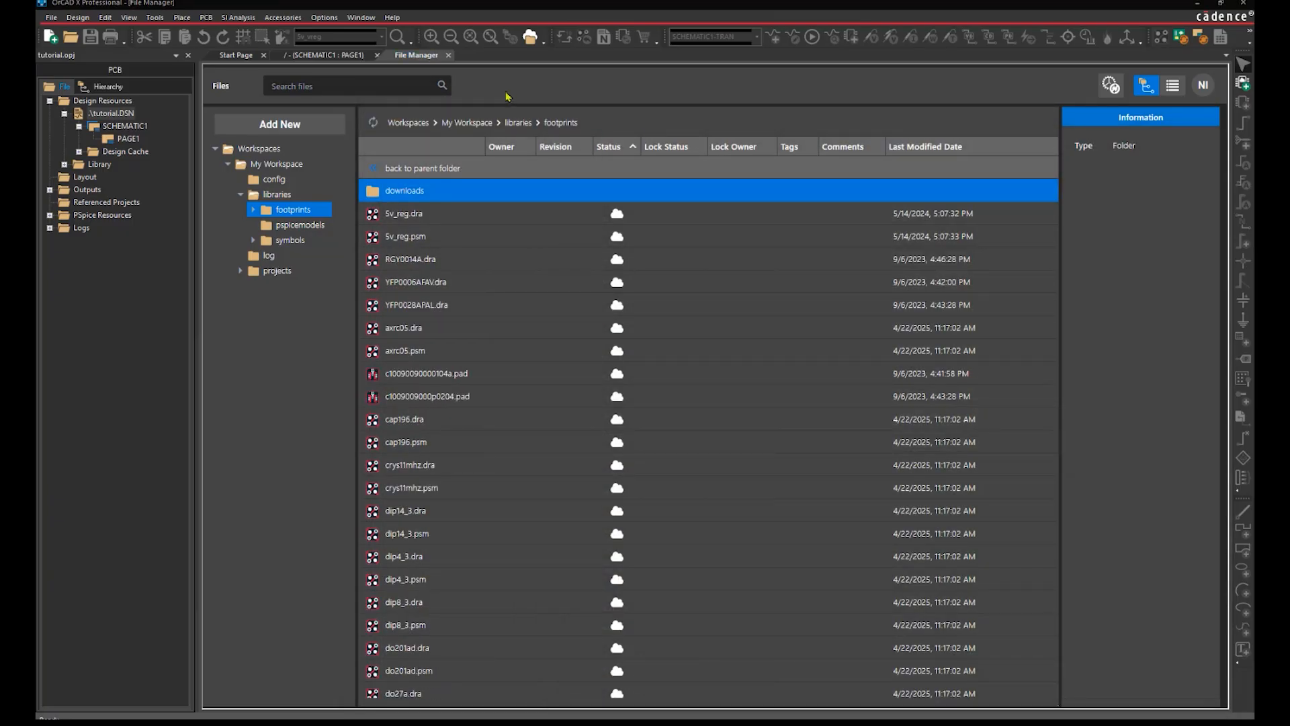
left_click(449, 57)
left_click(181, 18)
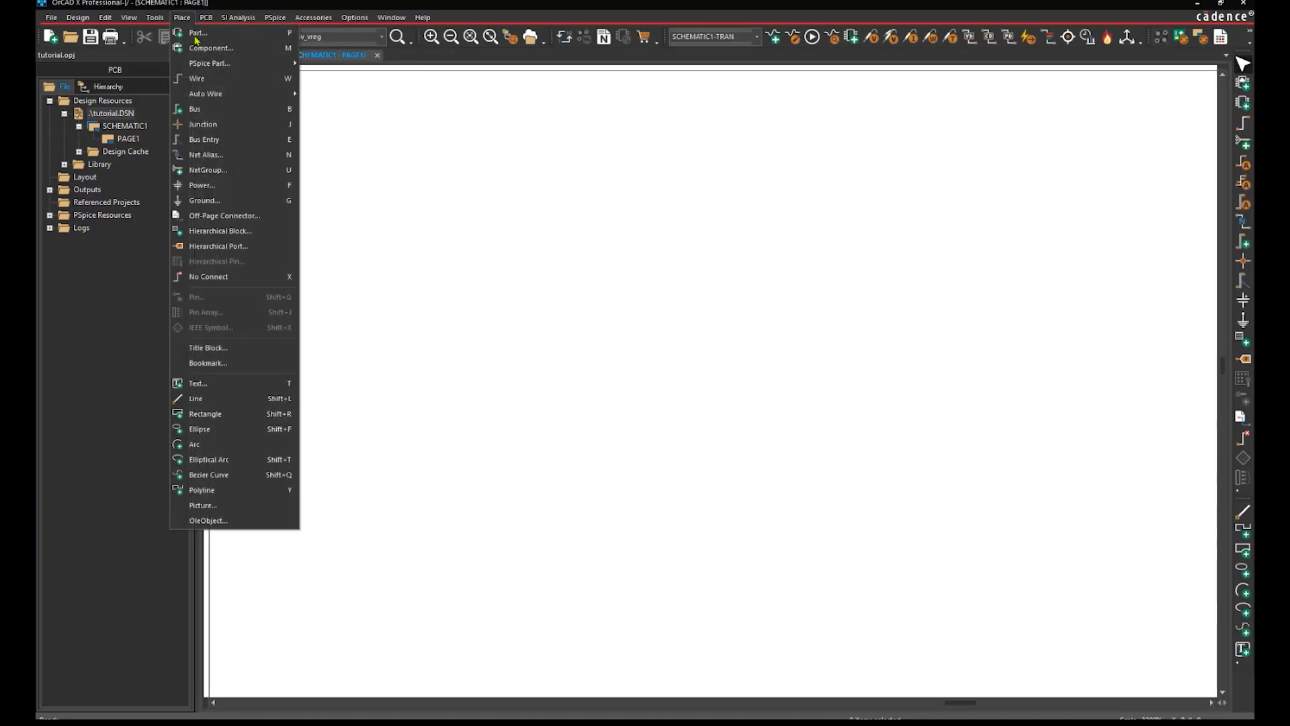
Open Place > Part and list My Workspace's 30 parts, briefly filtering to Capacitor.
left_click(195, 38)
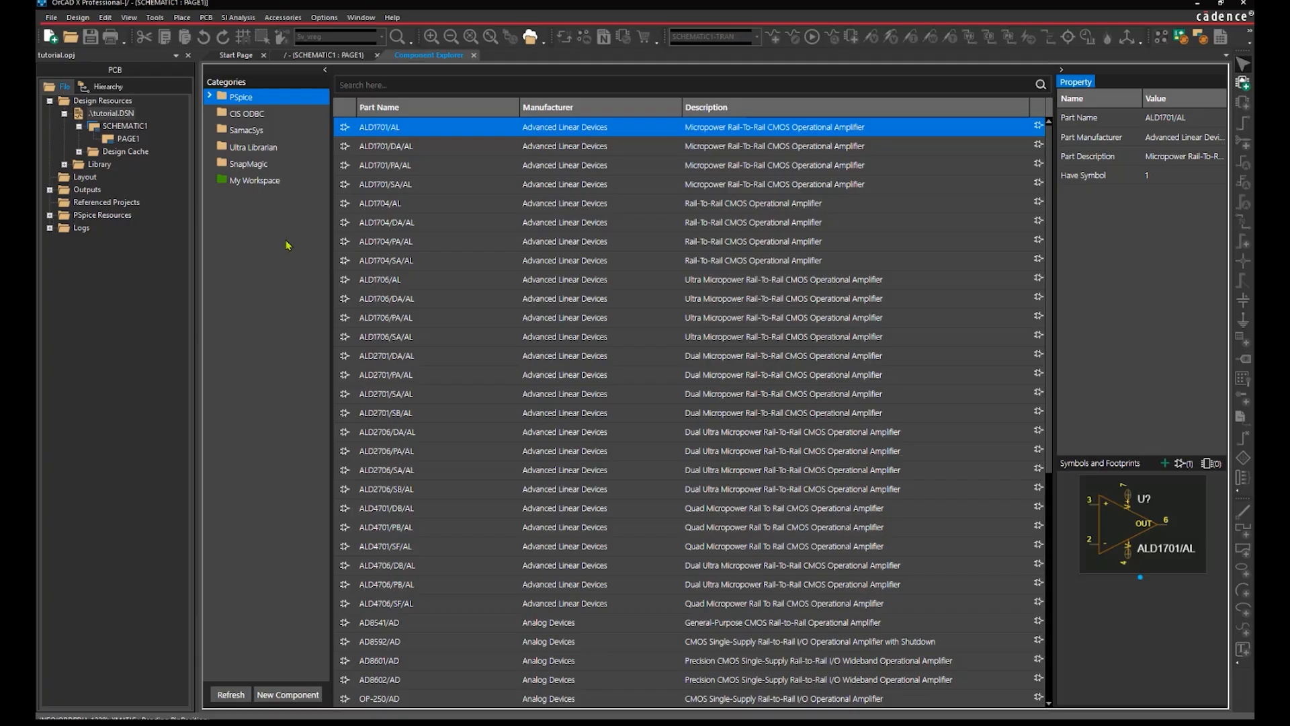
left_click(263, 182)
left_click(222, 199)
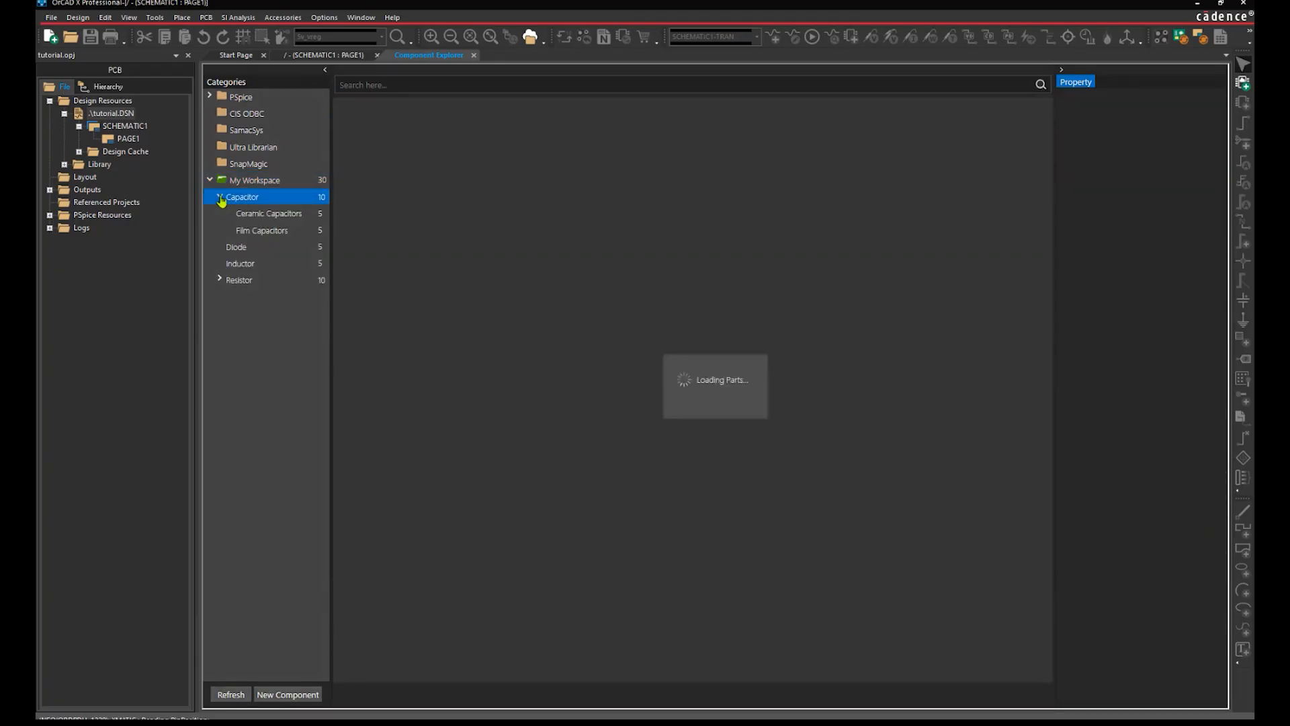
left_click(278, 184)
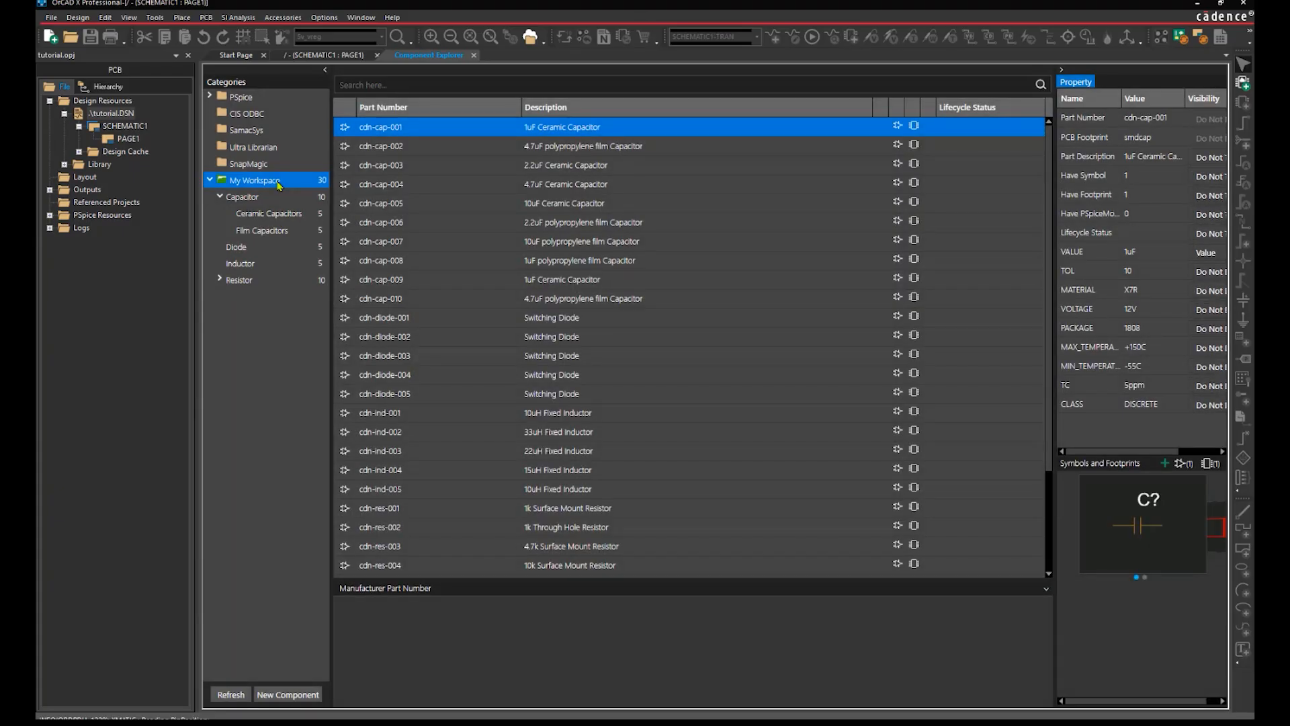
right_click(278, 184)
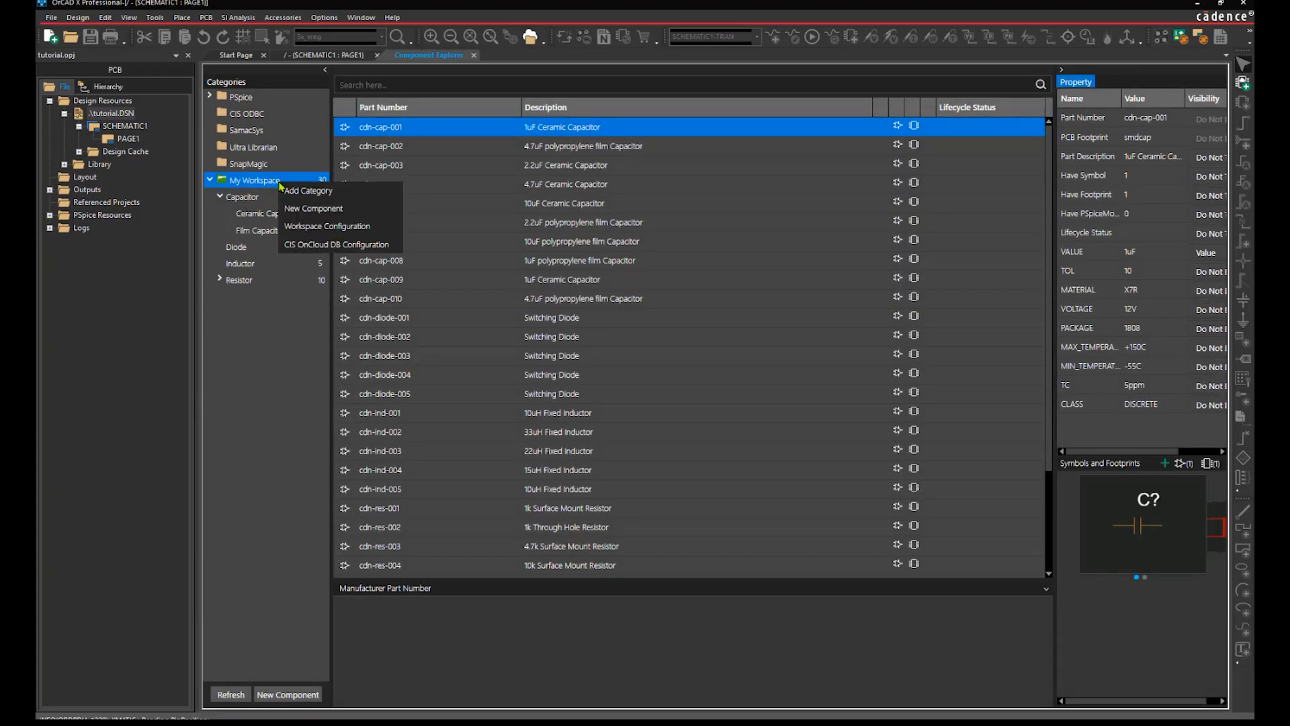
Add a new category named MOSFET with description MOSFET.
left_click(287, 191)
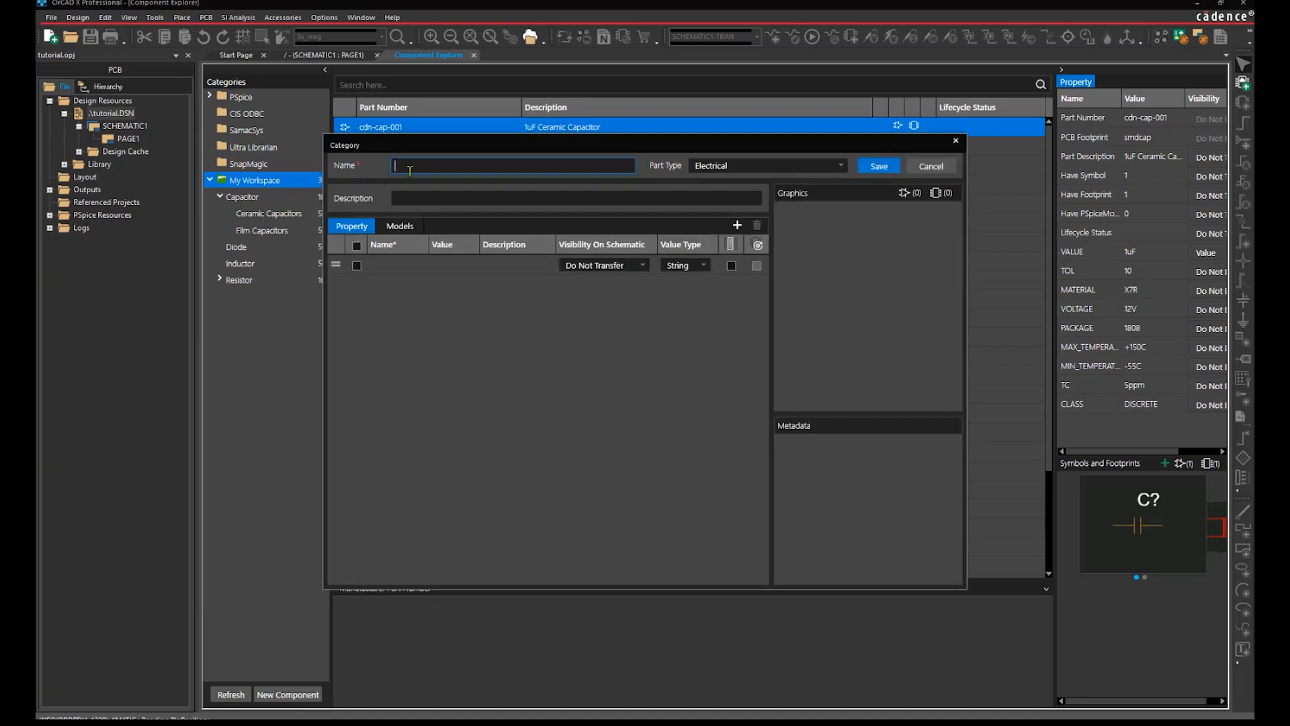
type("MOSFET")
left_click(433, 195)
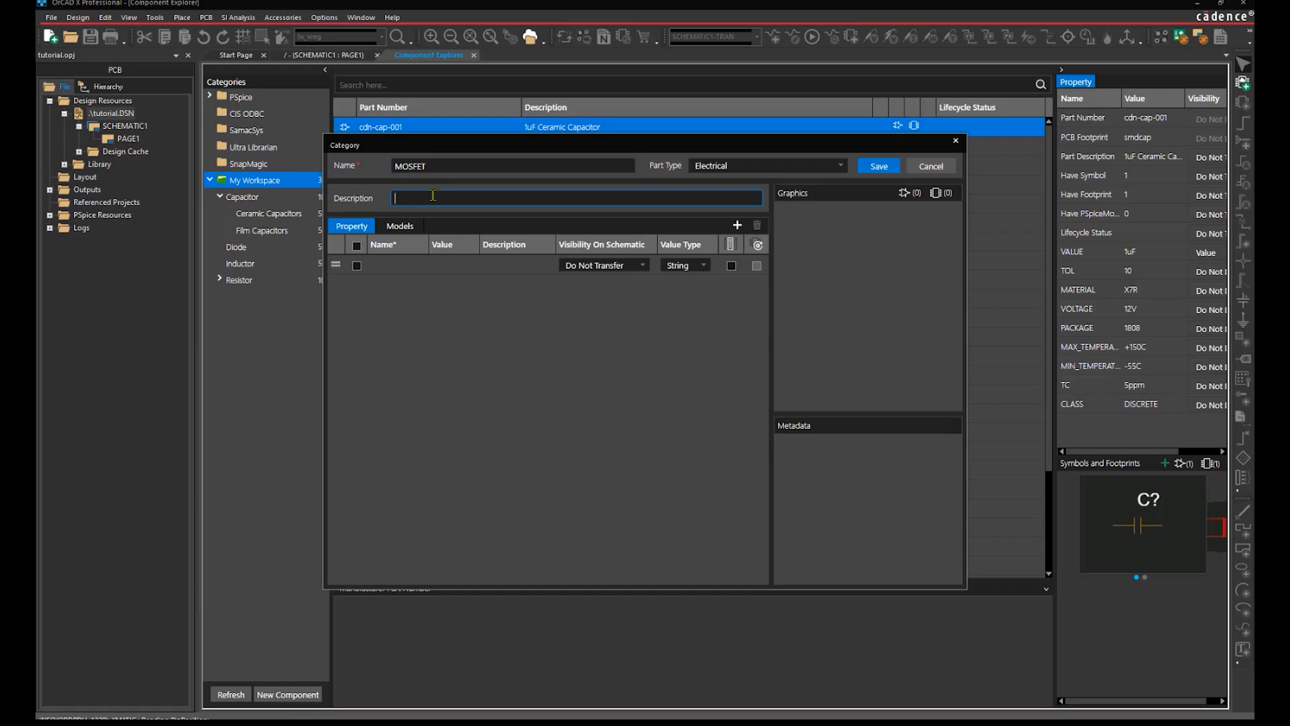
type("MOSFET")
Paste Excel rows A3:G7 (RDSON, VDS, PD, ID, VGS) into the category's Property grid.
key("alt+Tab")
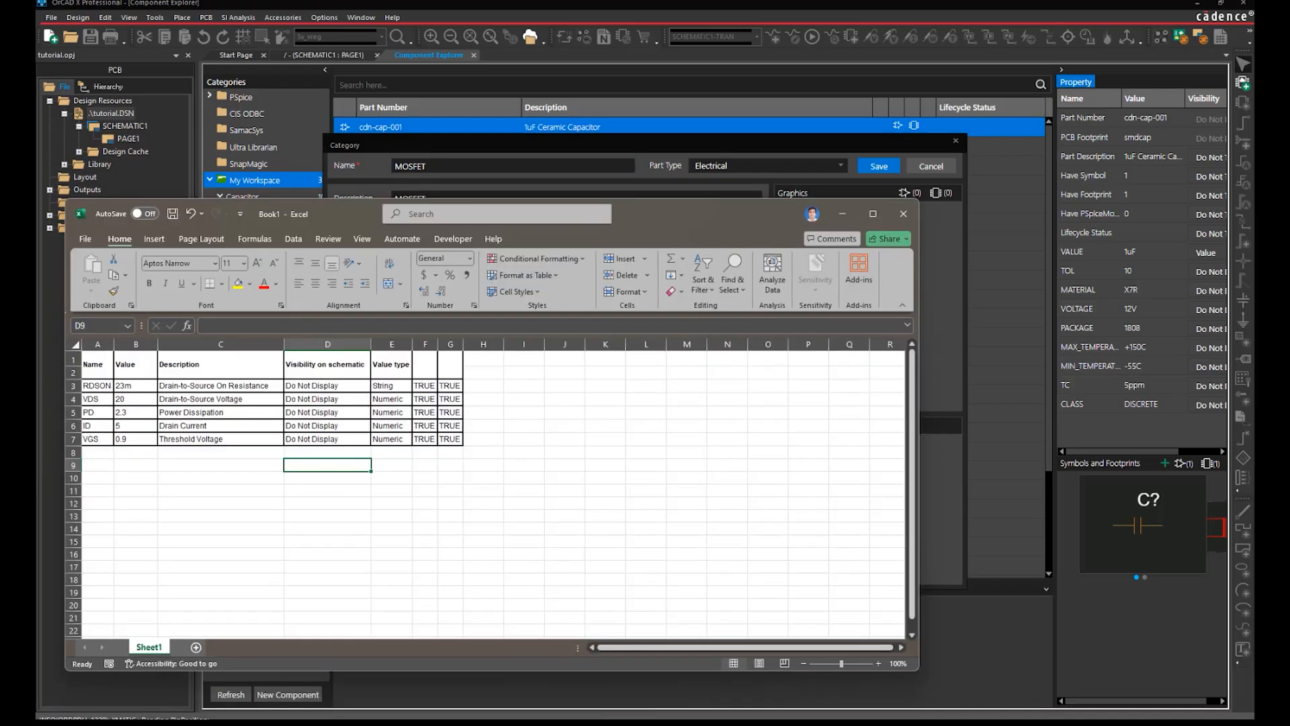
left_click_drag(336, 213, 627, 253)
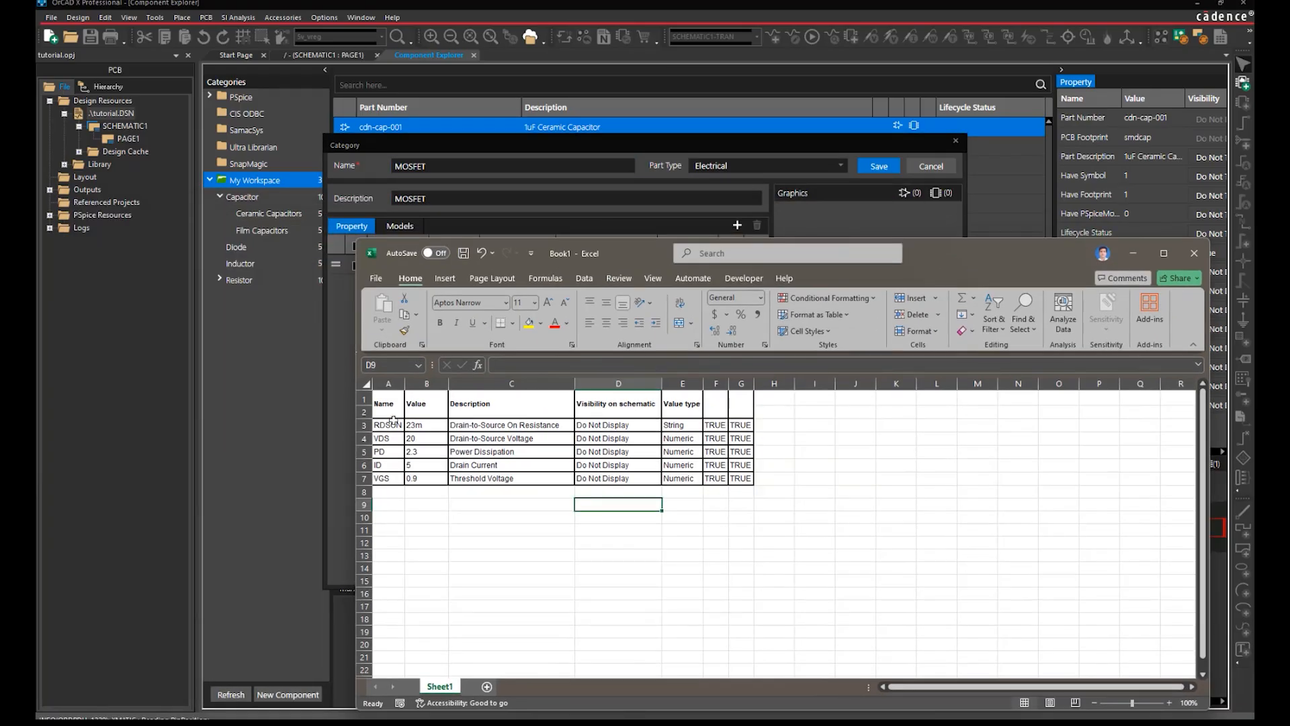
left_click(389, 425)
left_click_drag(403, 436, 746, 479)
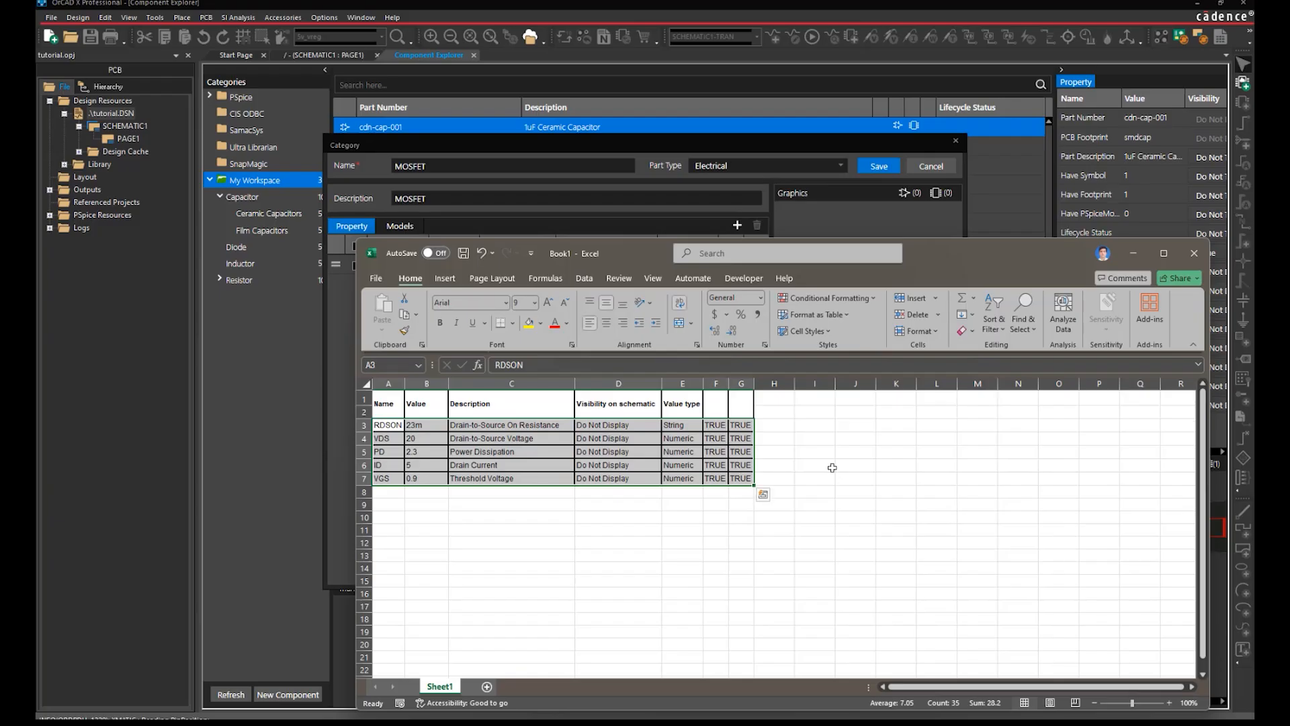
key("ctrl+c")
left_click(1133, 252)
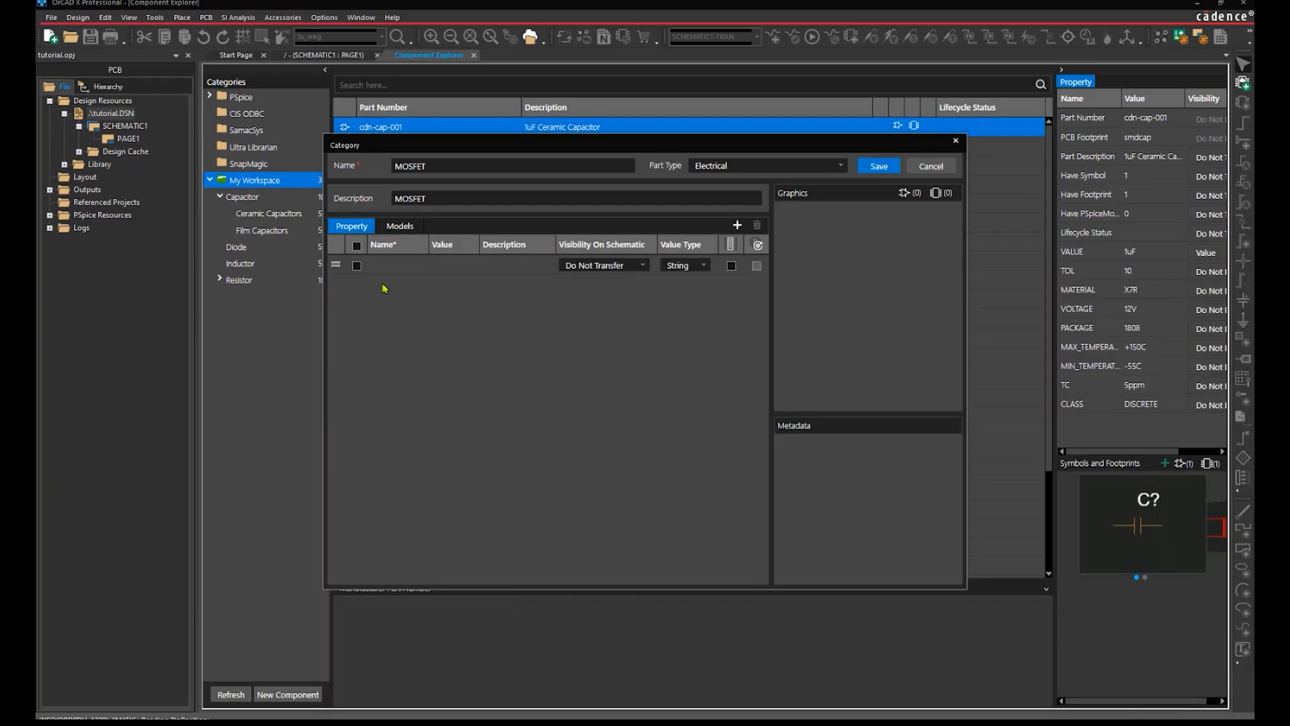
left_click(392, 268)
key("ctrl+v")
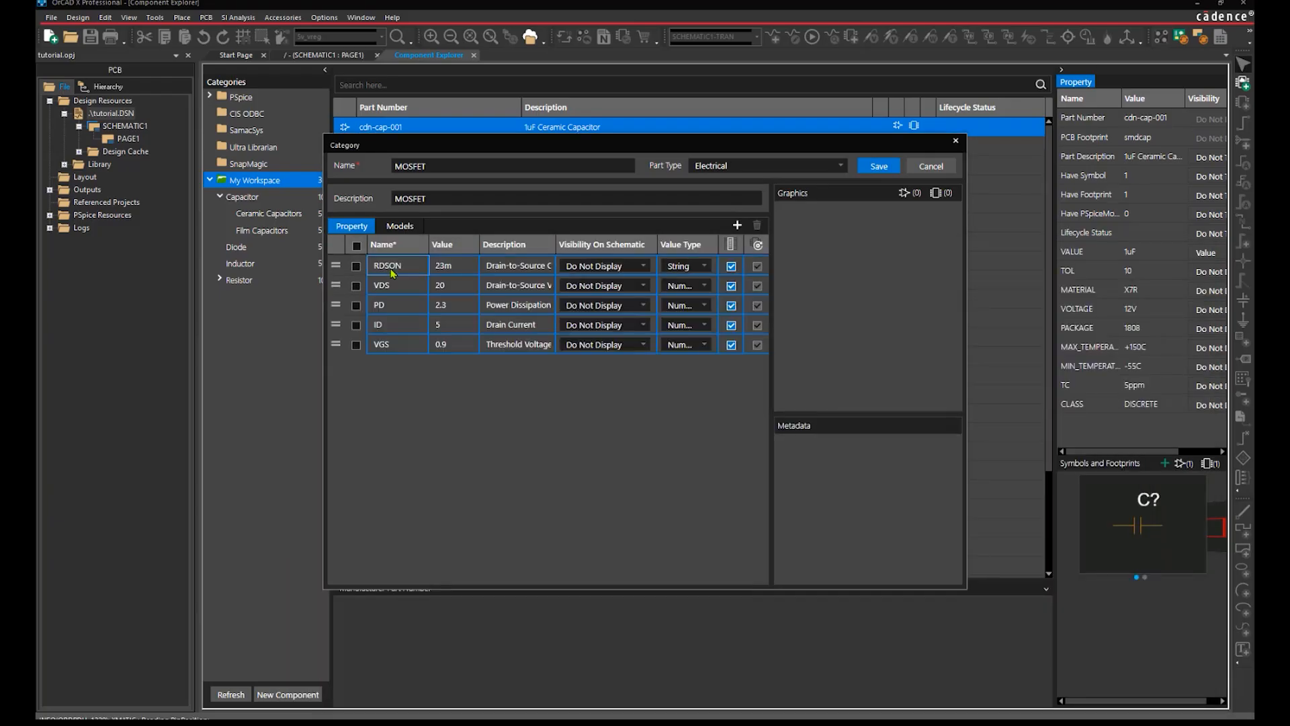
Attach the NMOS symbol to the MOSFET category in Models.
left_click(403, 227)
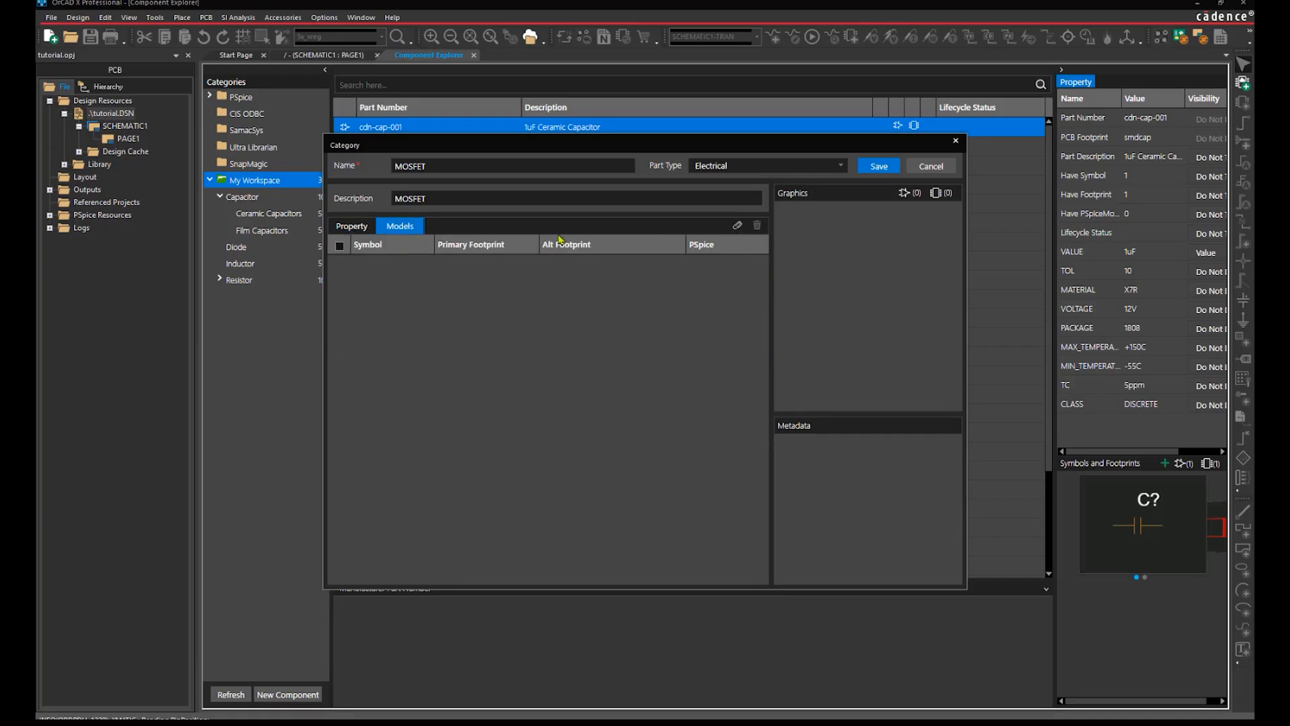
left_click(739, 227)
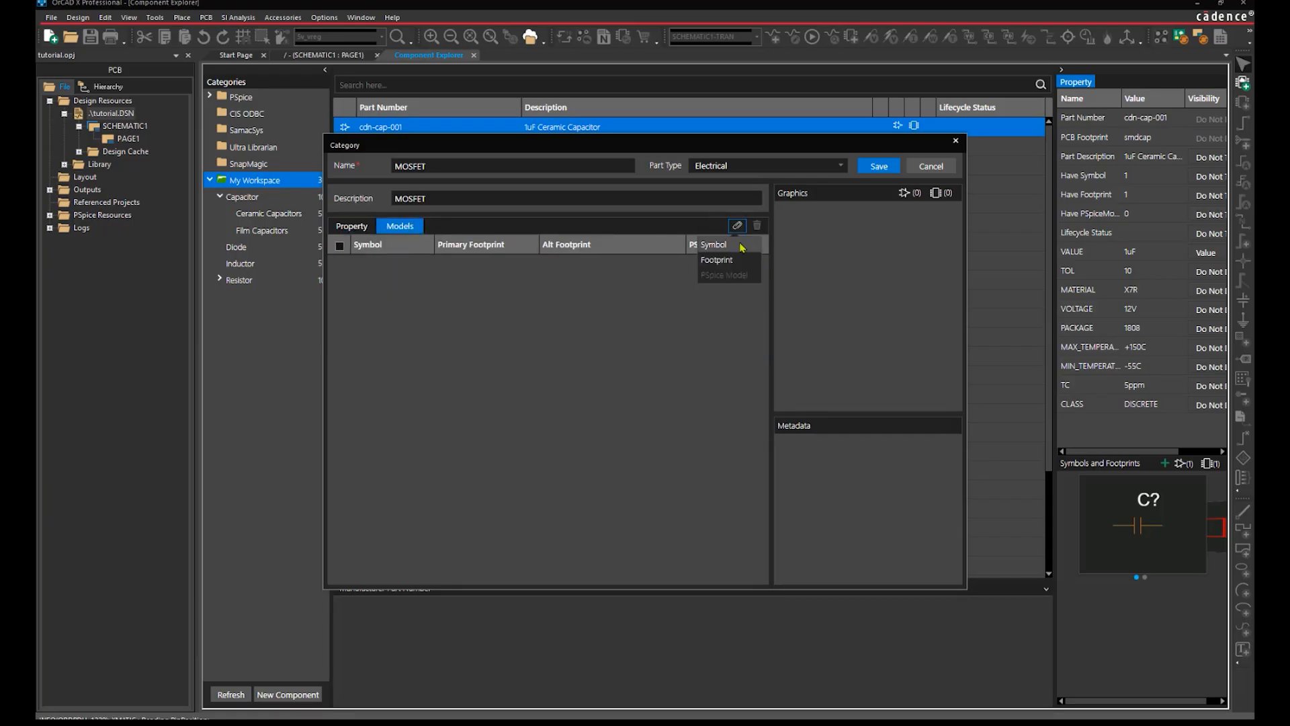
left_click(742, 246)
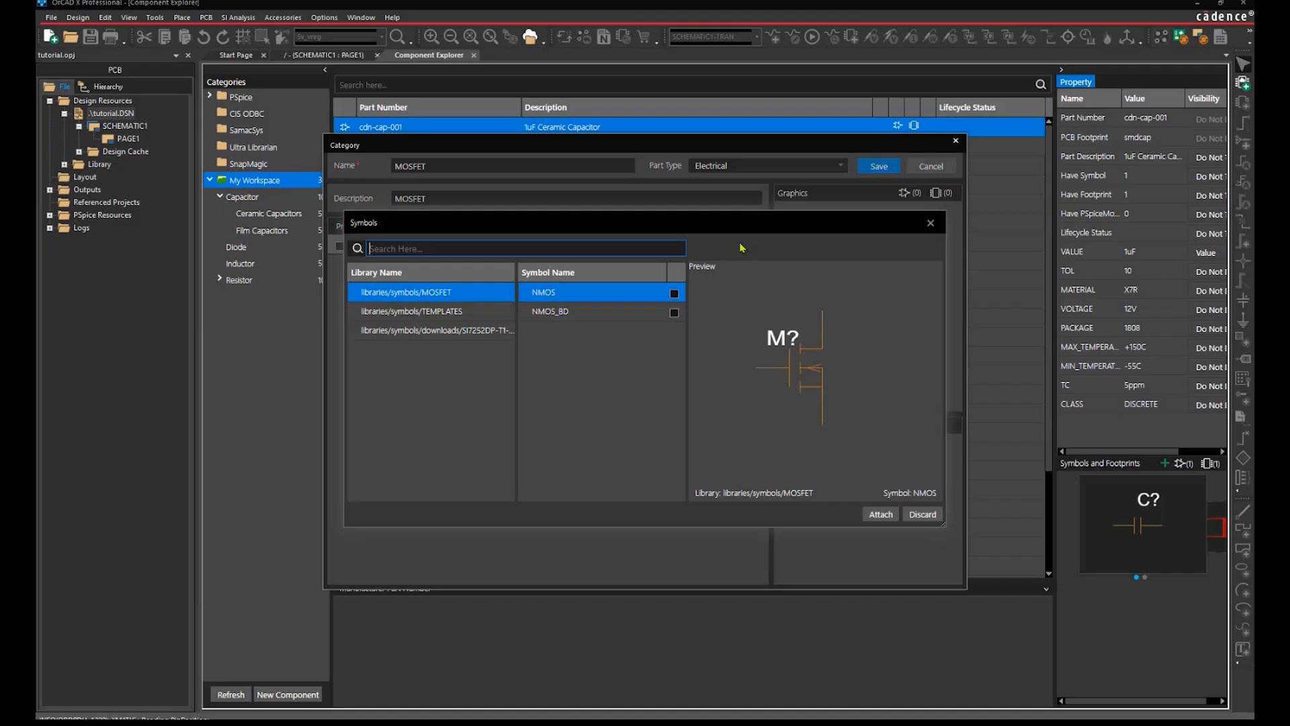
left_click(674, 293)
left_click(878, 516)
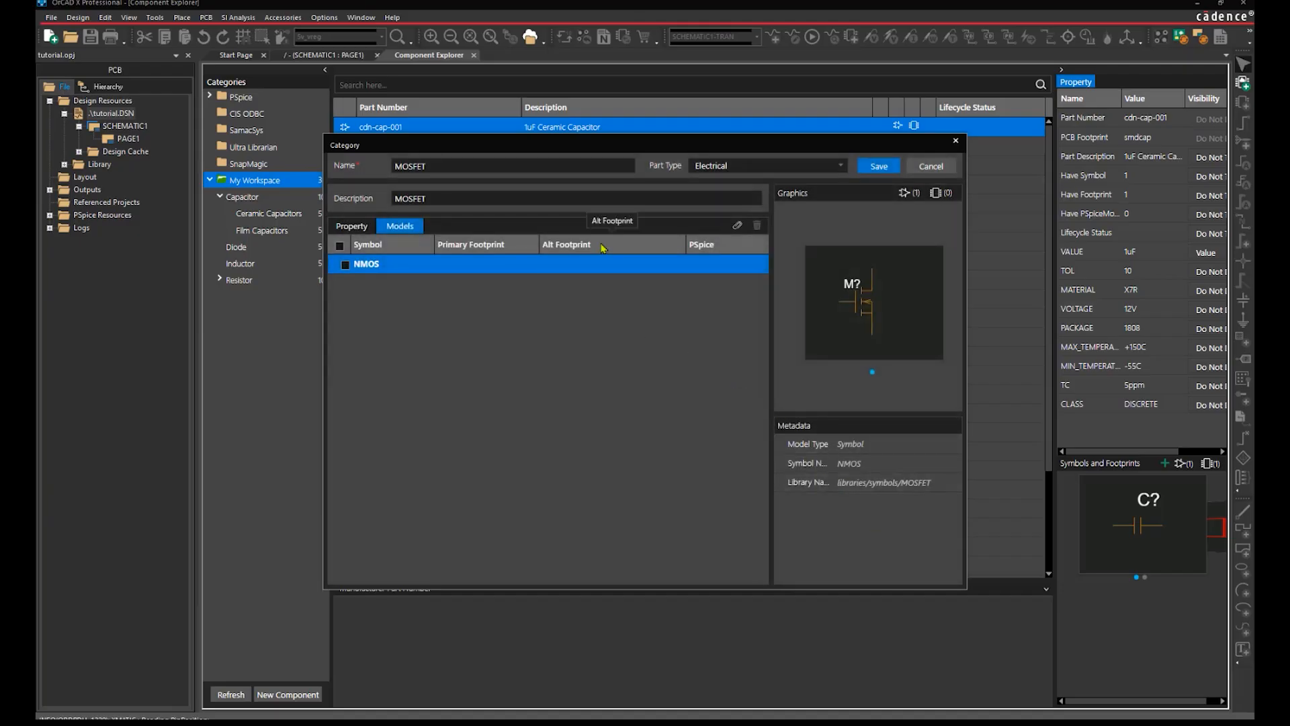
Attach the smsot23123 footprint and save the MOSFET category.
left_click(737, 225)
left_click(734, 260)
type("smsot")
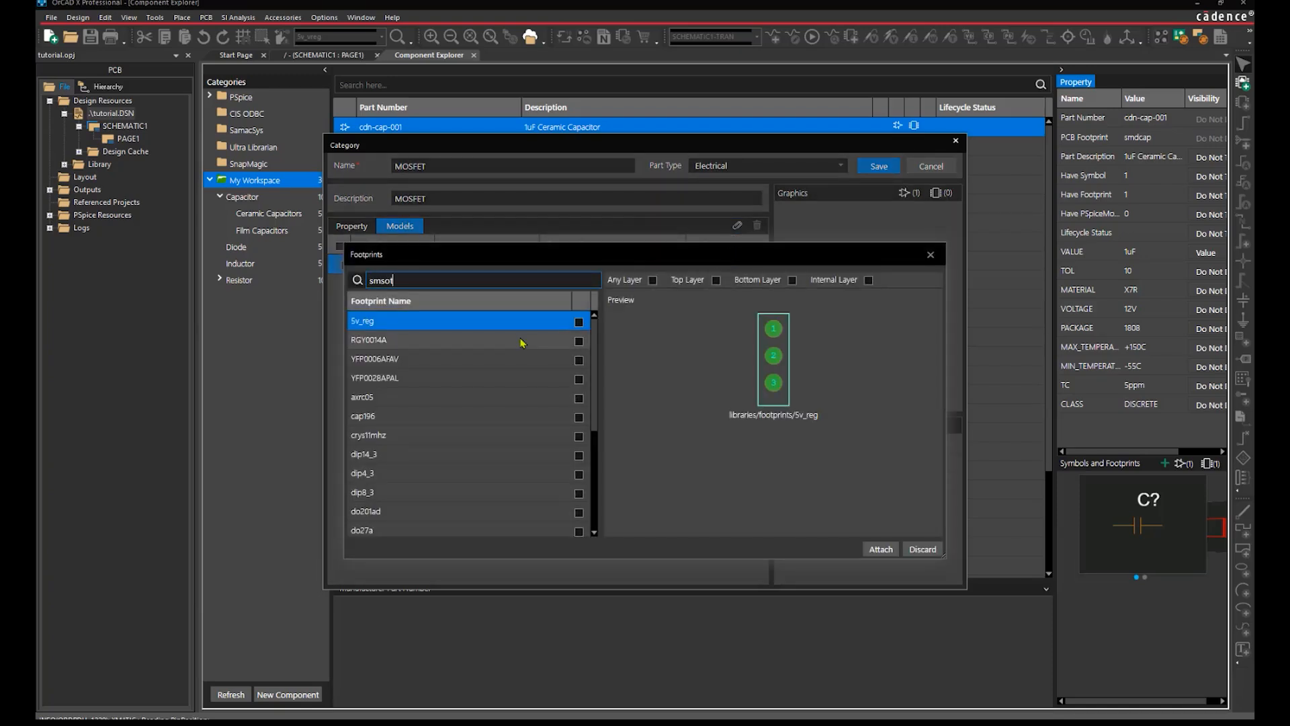
left_click(587, 322)
left_click(880, 549)
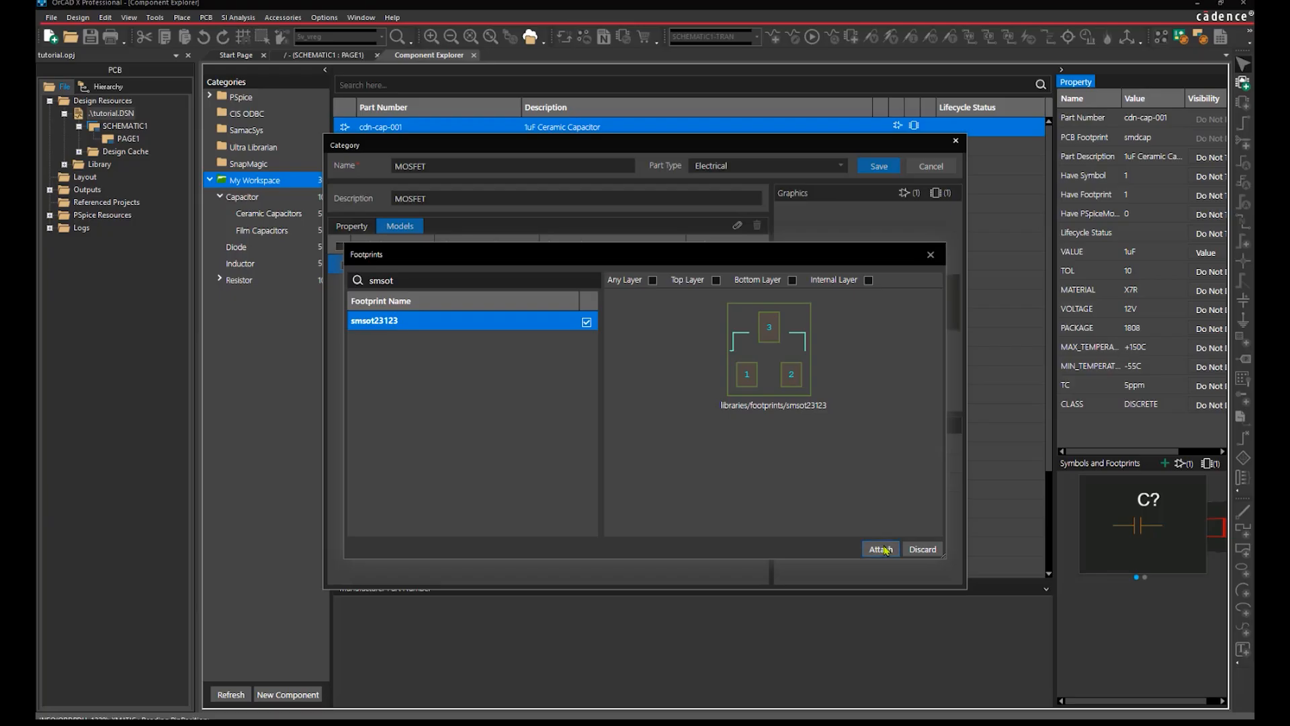
left_click(364, 228)
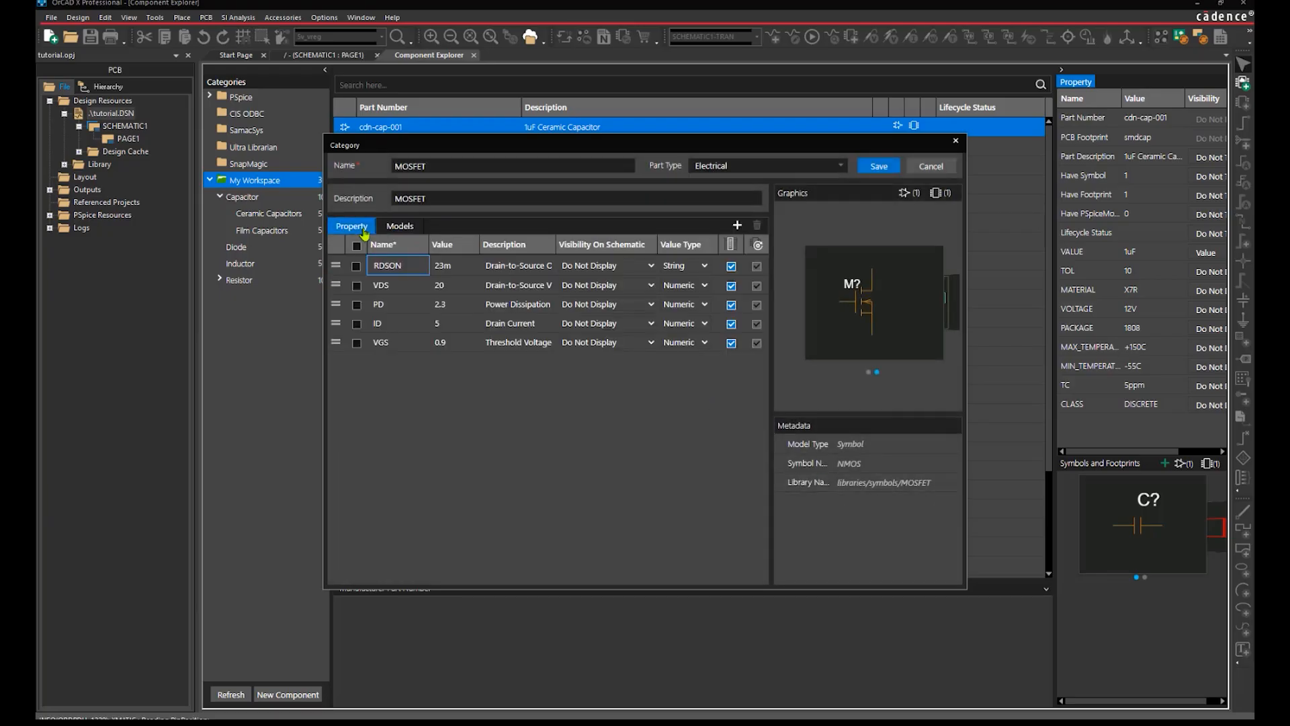
left_click(879, 166)
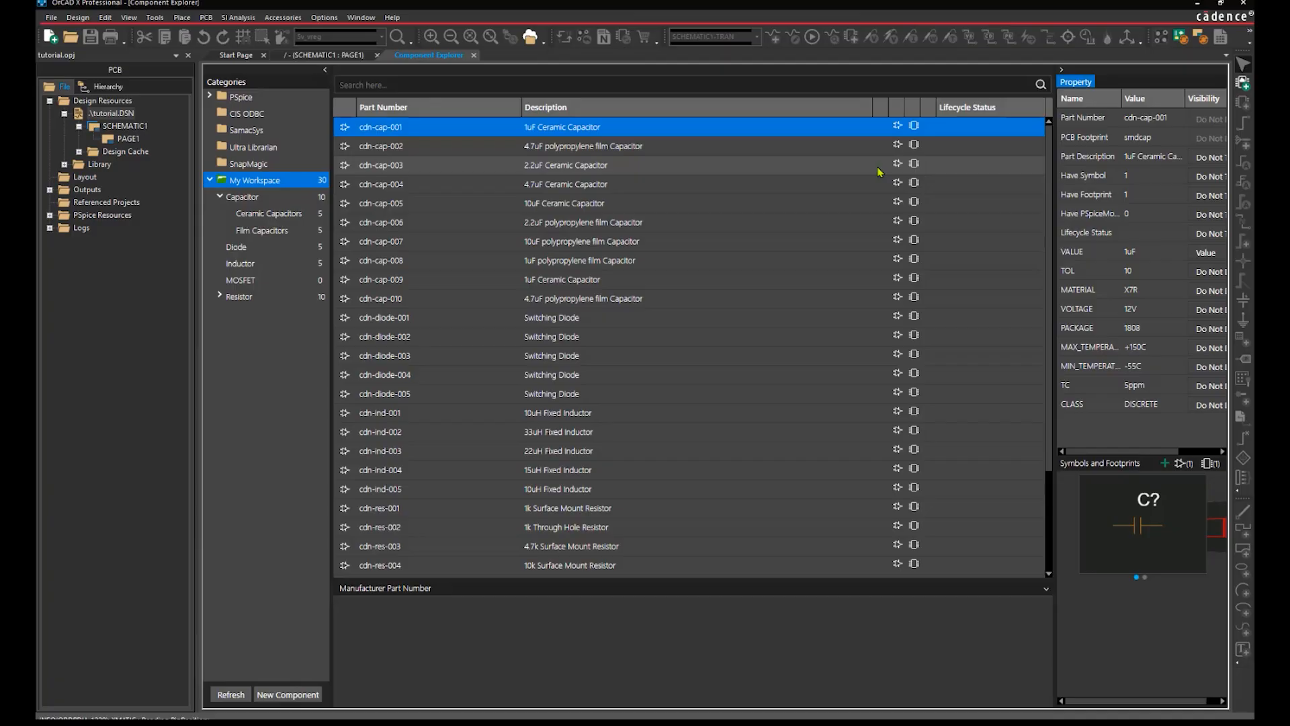
Add a subcategory named Single under MOSFET and start a new MOSFET component.
left_click(265, 280)
right_click(266, 280)
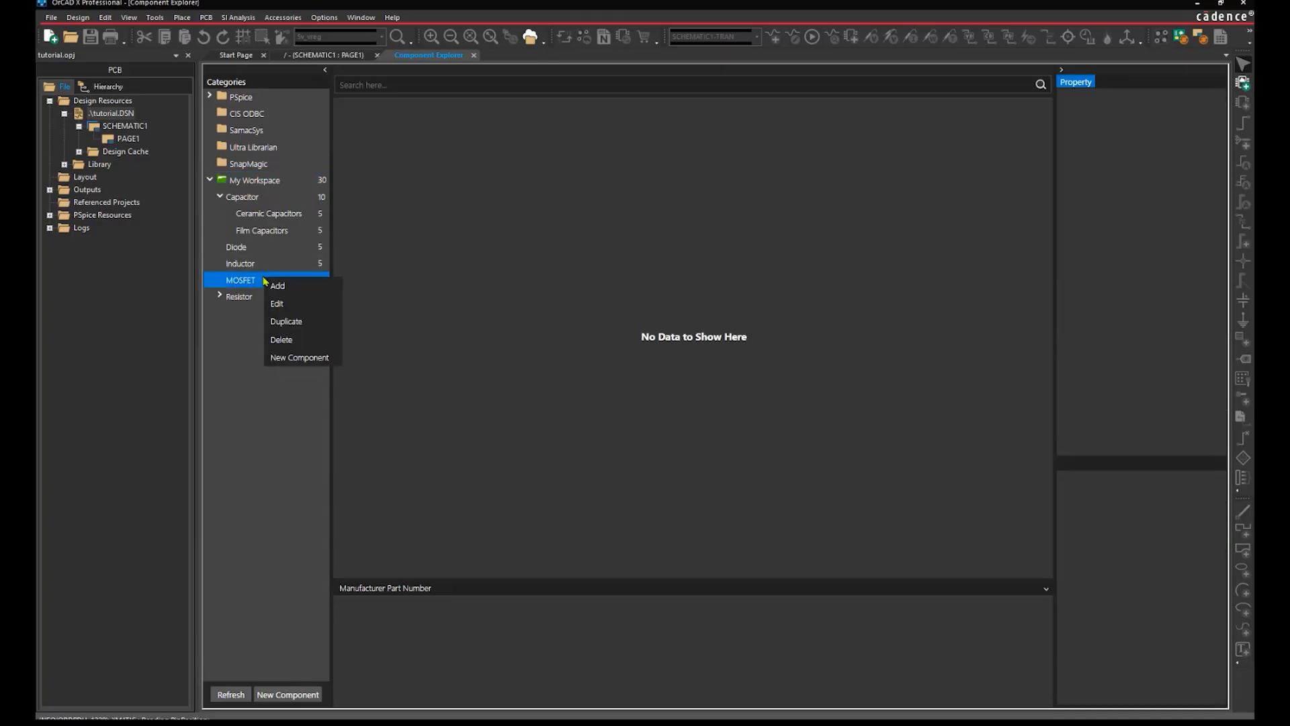
left_click(271, 294)
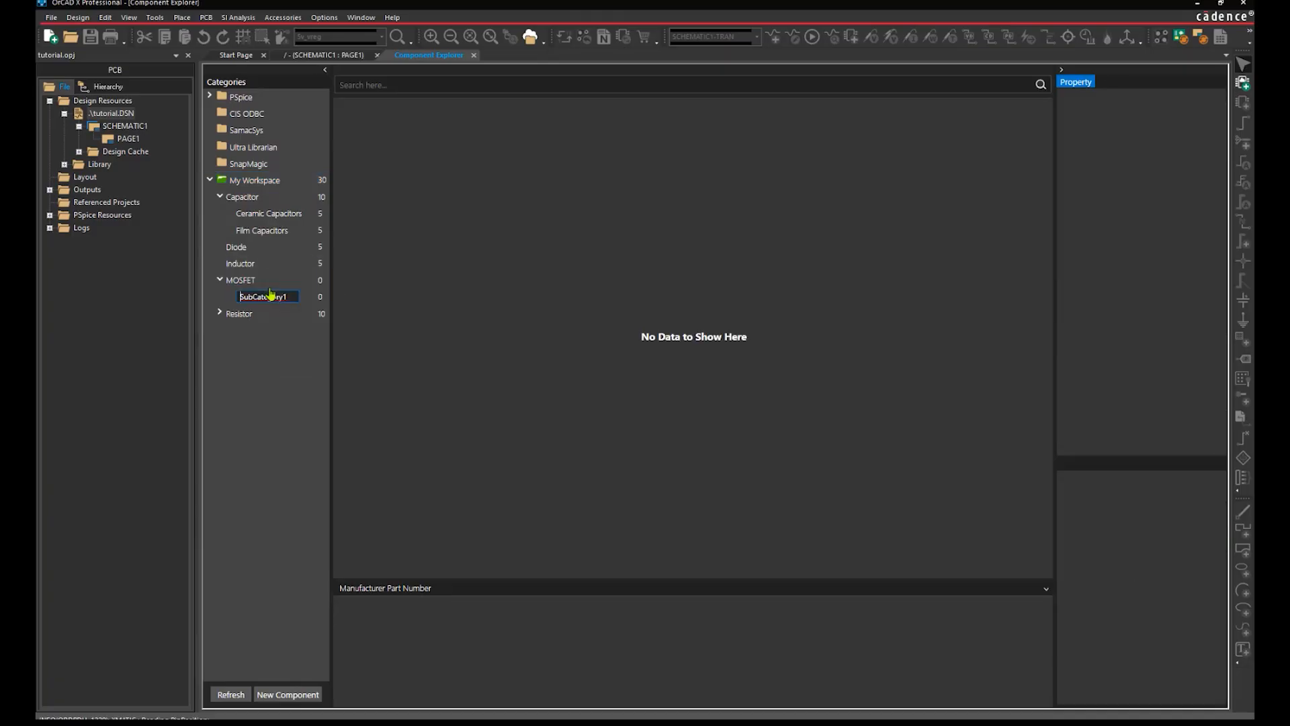
double_click(271, 295)
type("Si")
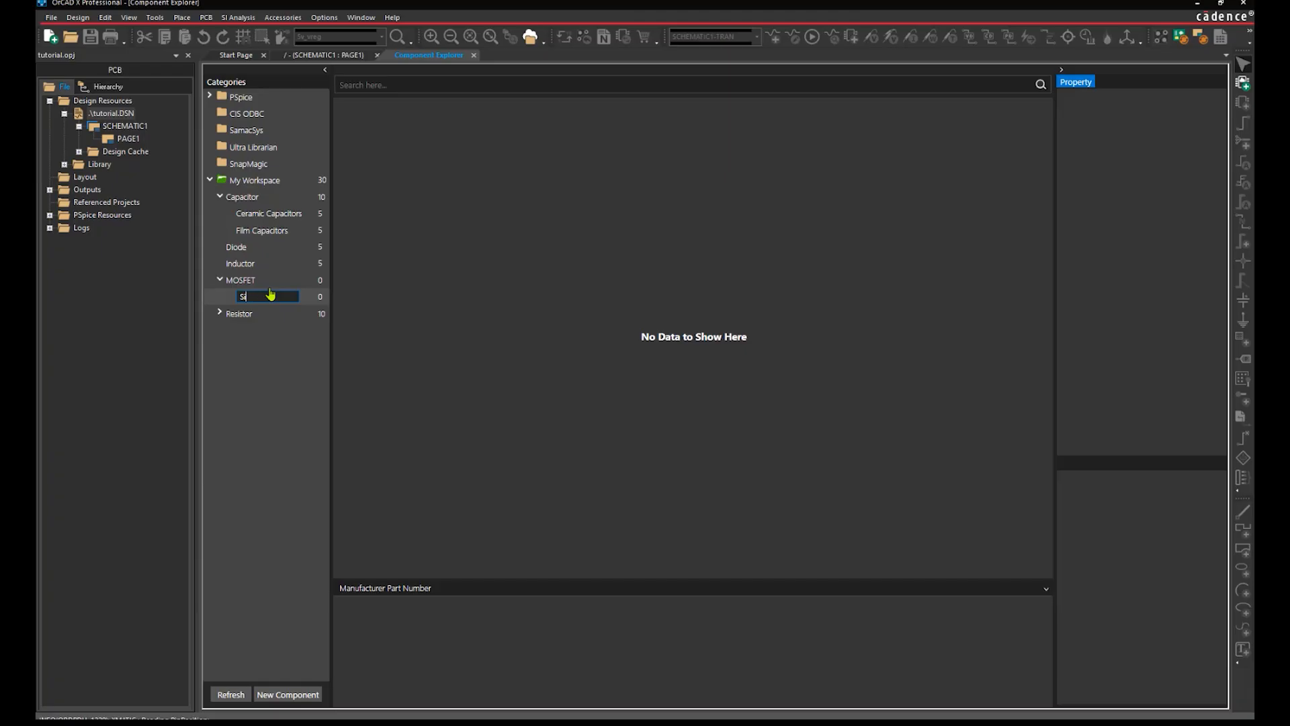
type("ngle")
key("Return")
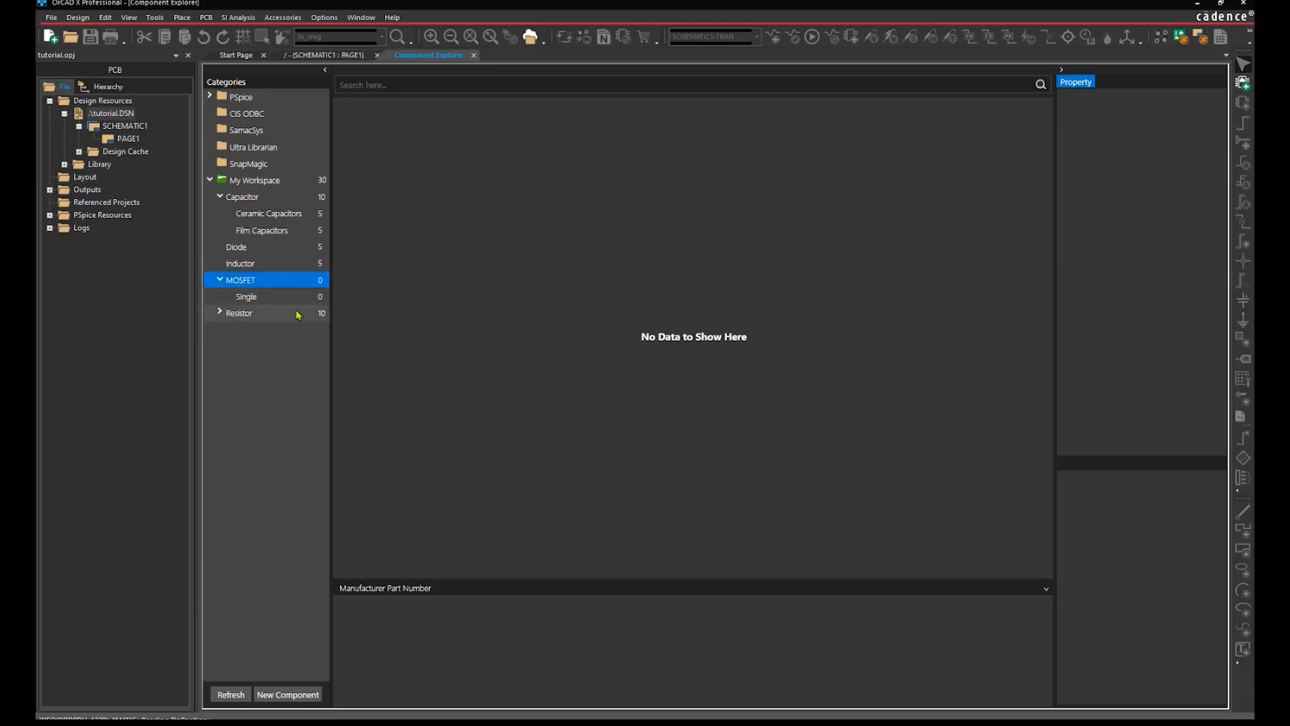
right_click(295, 288)
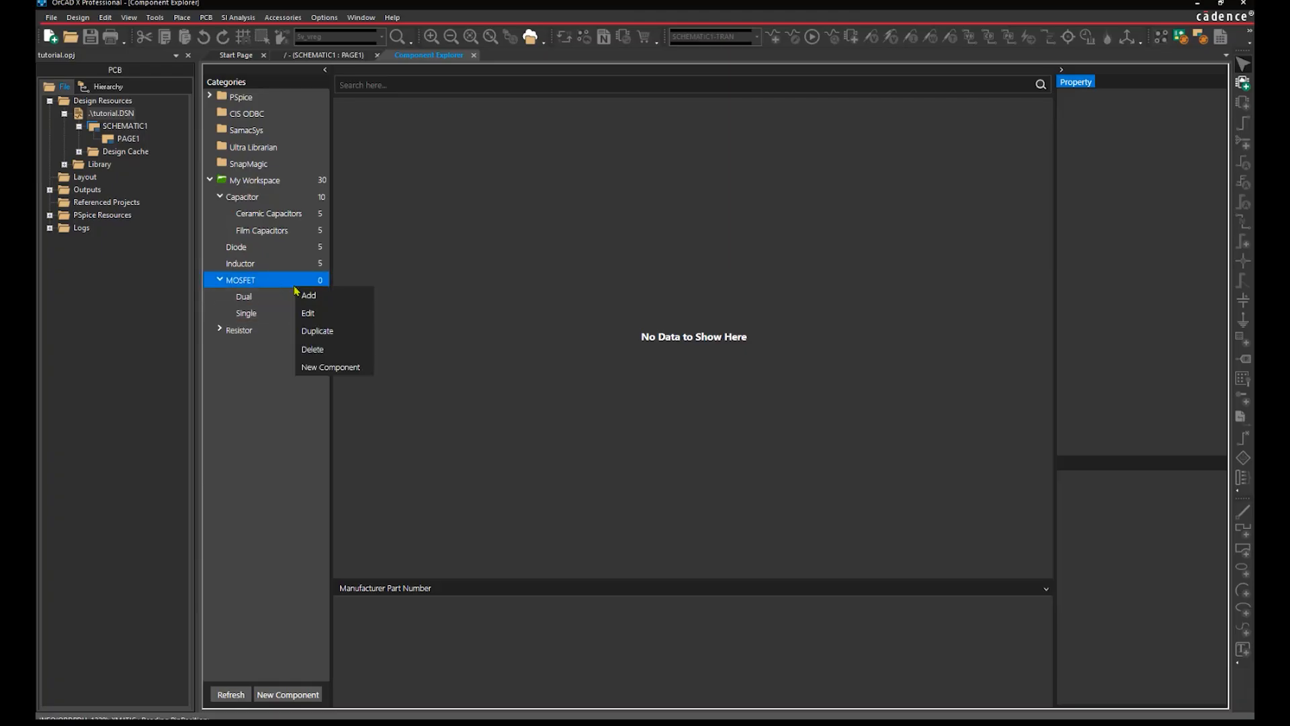
left_click(349, 368)
Name the part CDN-NMOS-001, keep only the Single subcategory and set VGS to 1.45.
type("CDN")
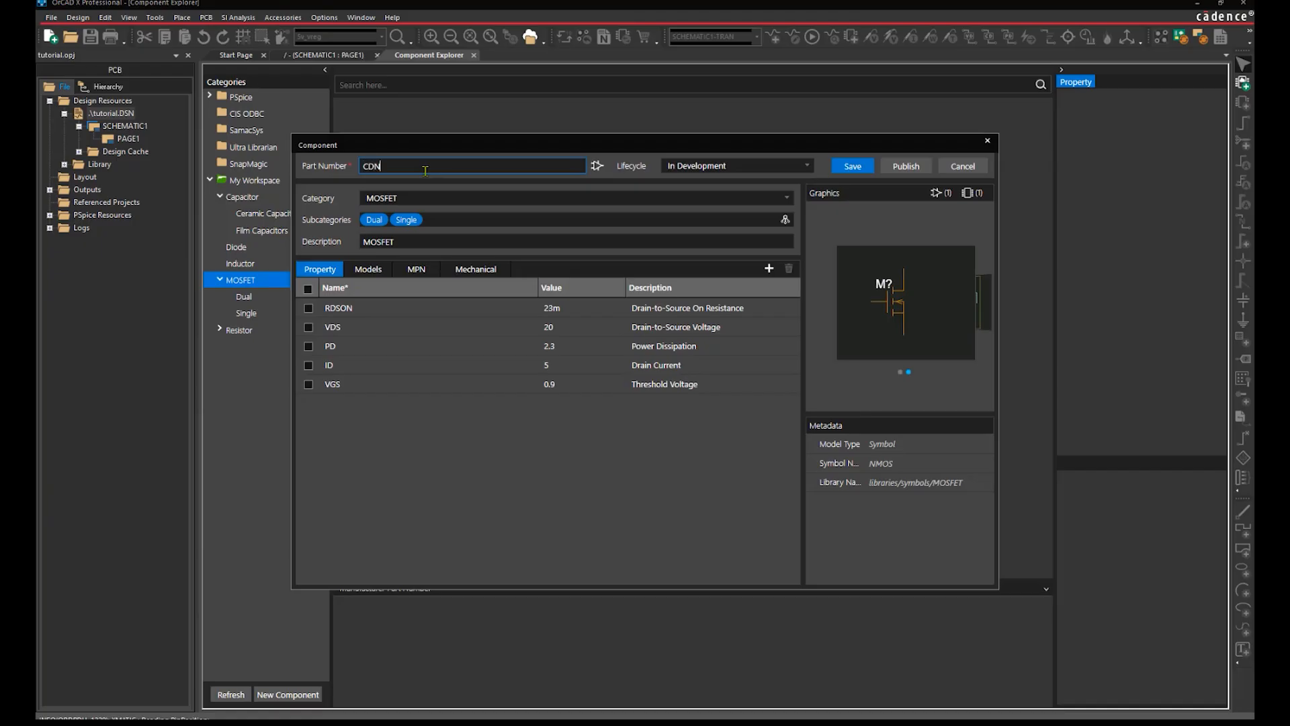
type("-NMOS-001")
left_click(784, 219)
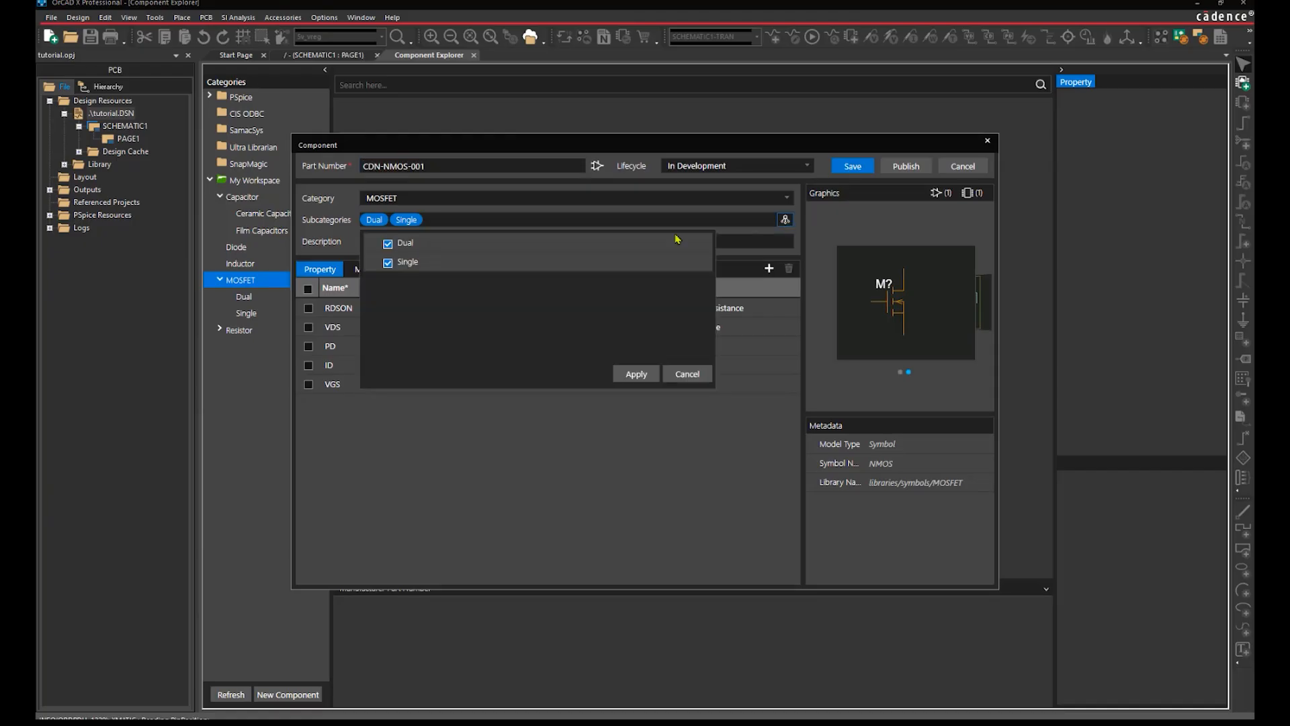
left_click(387, 244)
left_click(636, 374)
left_click(559, 386)
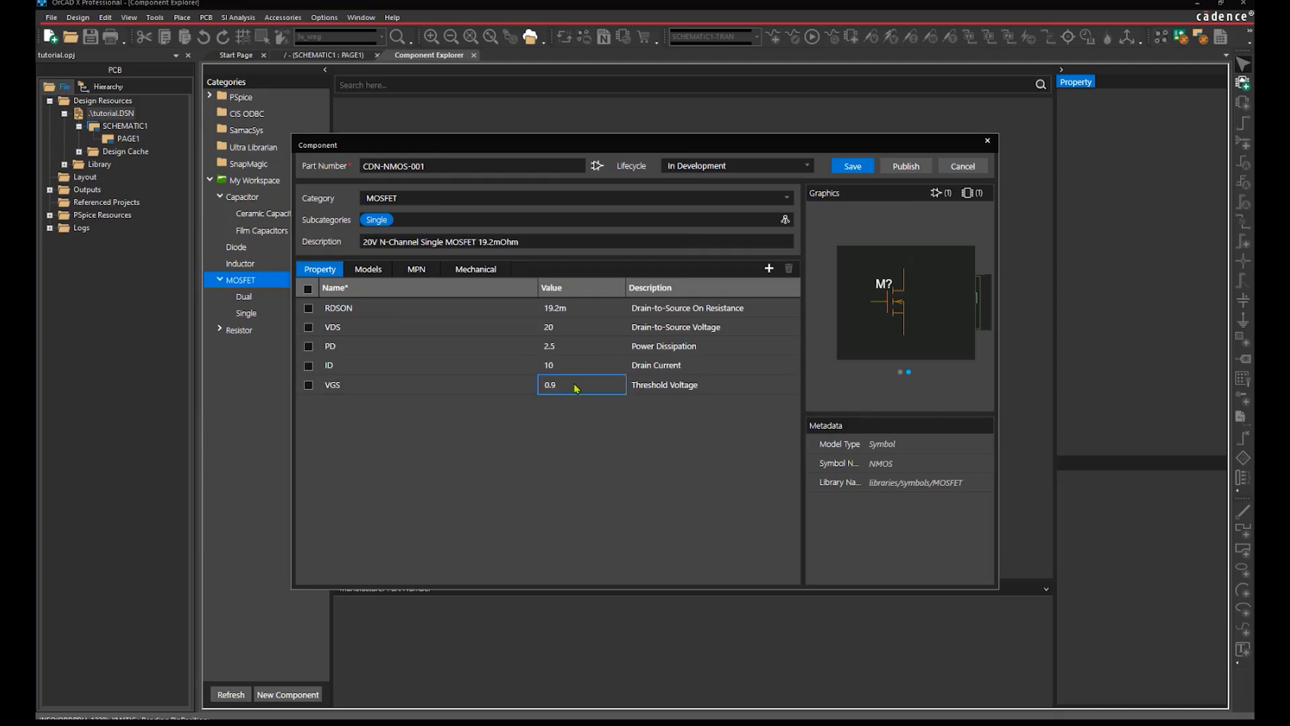
left_click(582, 389)
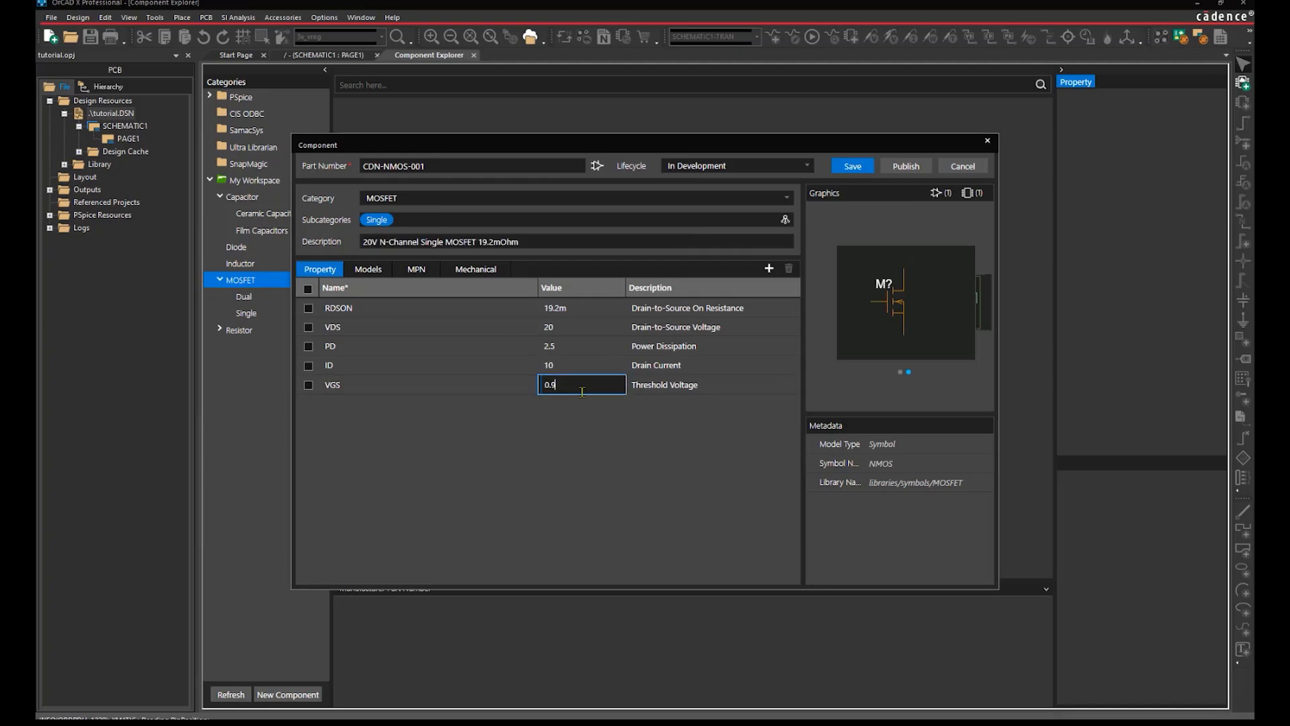
key("BackSpace")
key("BackSpace")
type("1.45")
Enter manufacturer part number CDD15571Q2 in the MPN list and save the component.
left_click(421, 273)
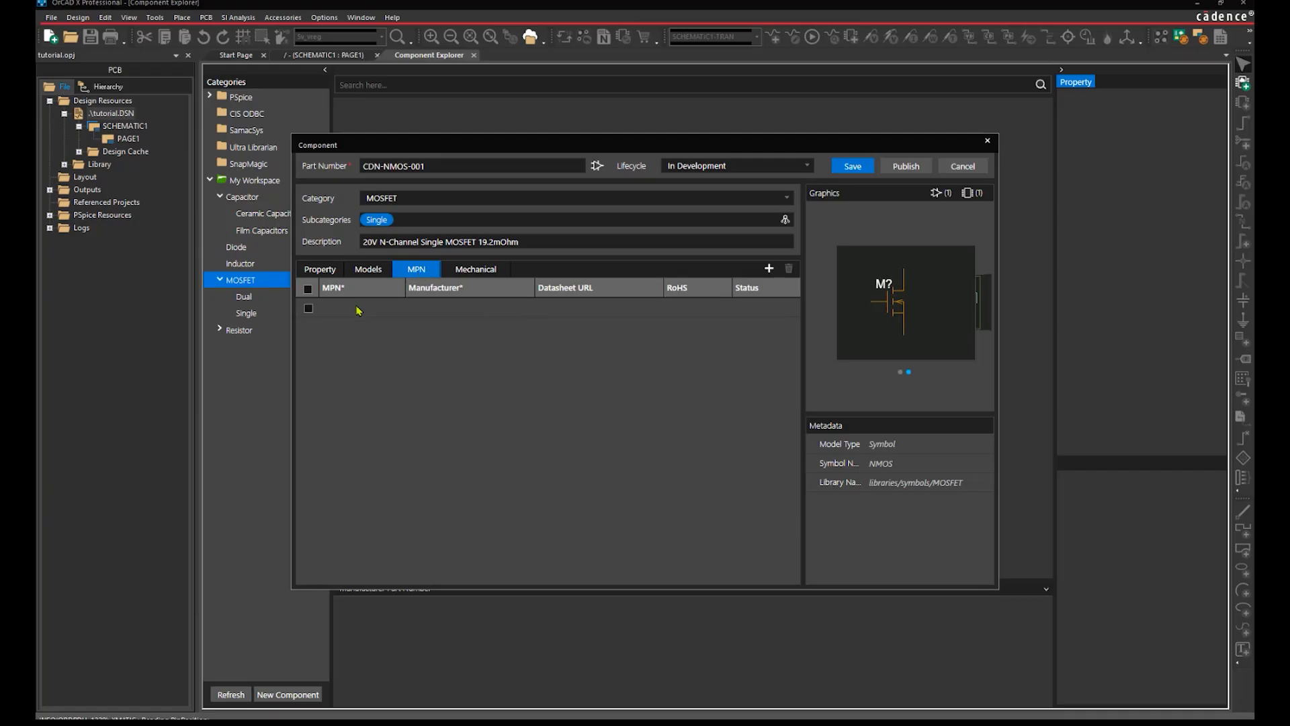
left_click(358, 310)
left_click(350, 312)
type("CD")
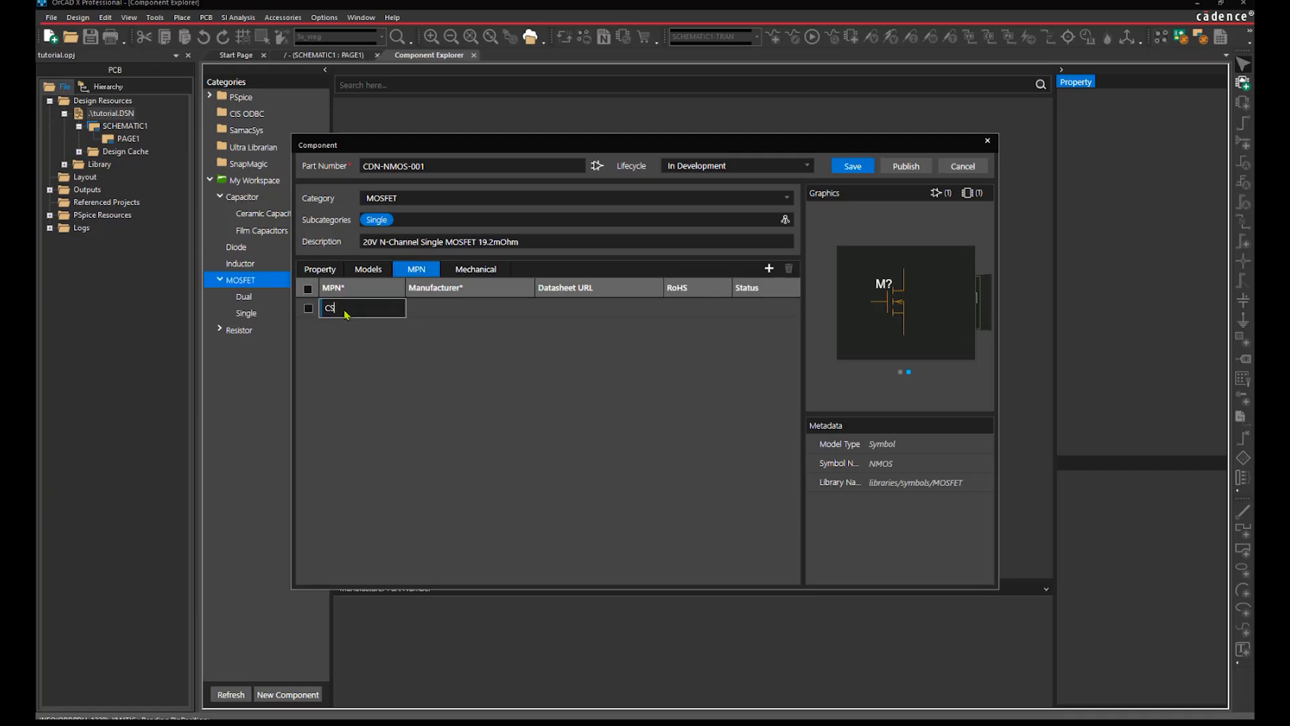
type("D15571Q2")
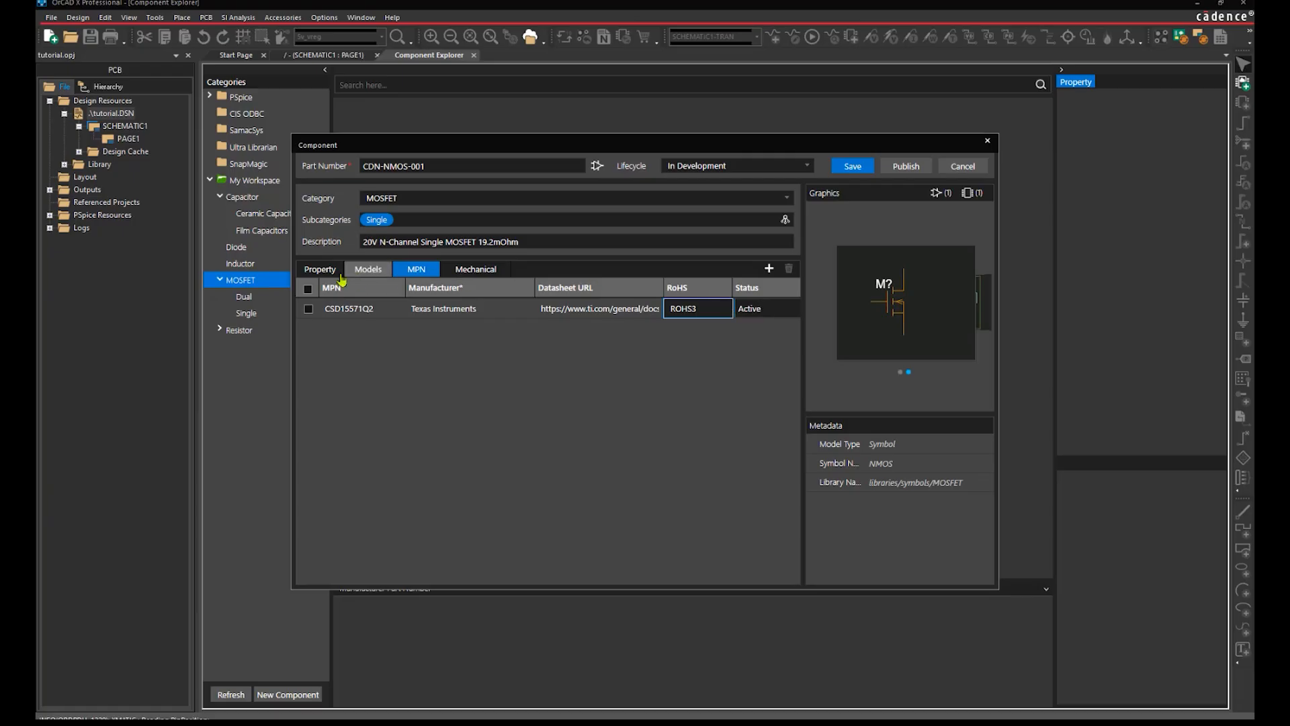
left_click(338, 276)
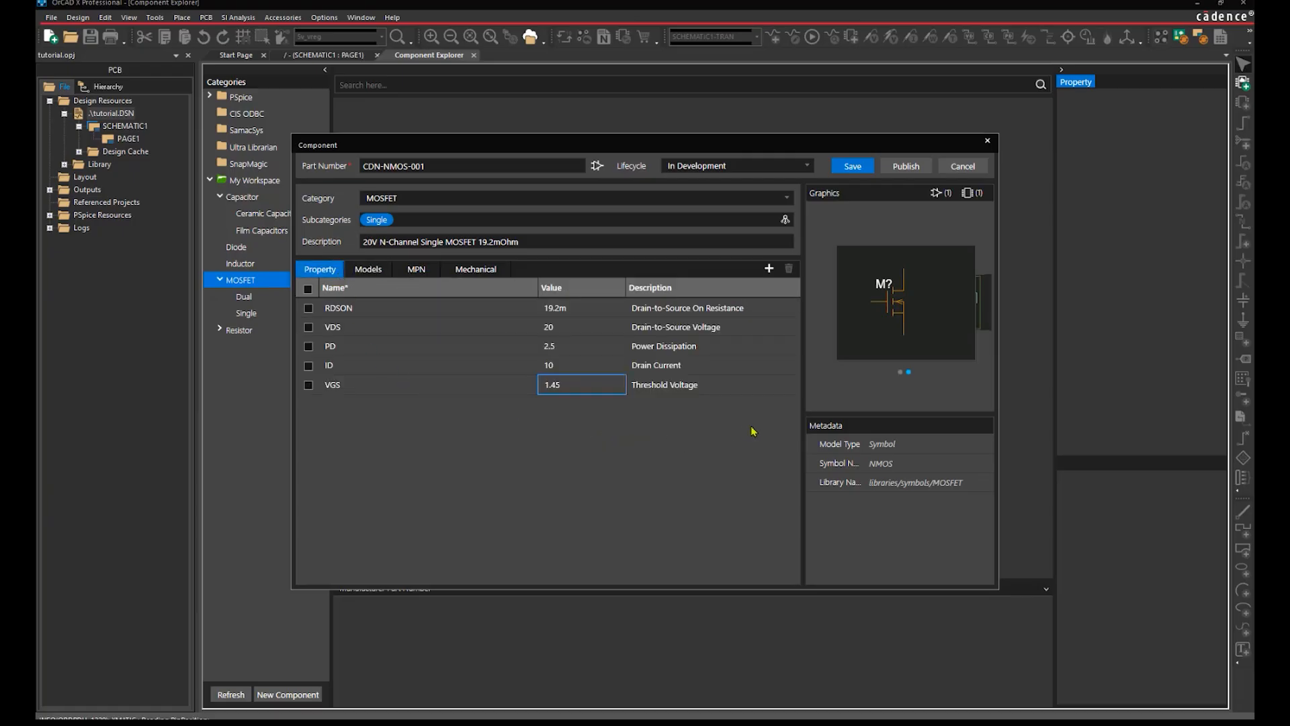
left_click(850, 168)
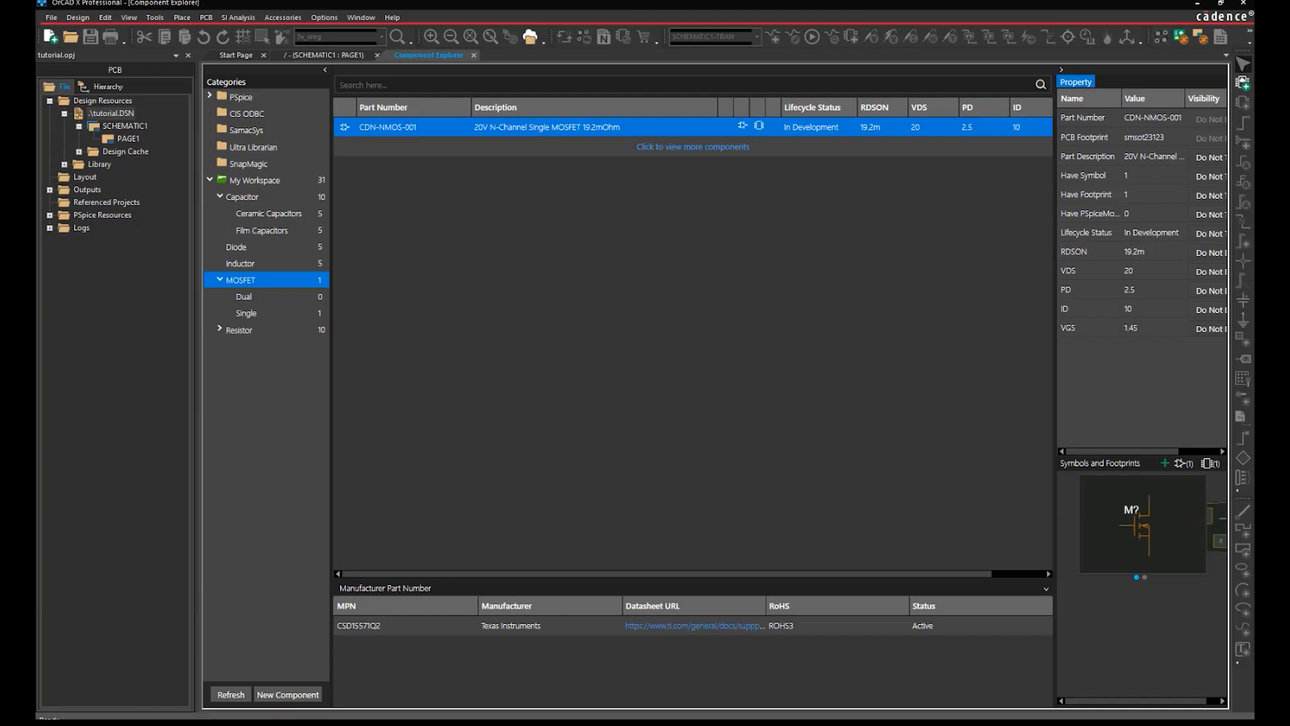
Duplicate CDN-NMOS-001 as CDN-NMOS-002, set its lifecycle to Active and save.
right_click(420, 127)
left_click(438, 174)
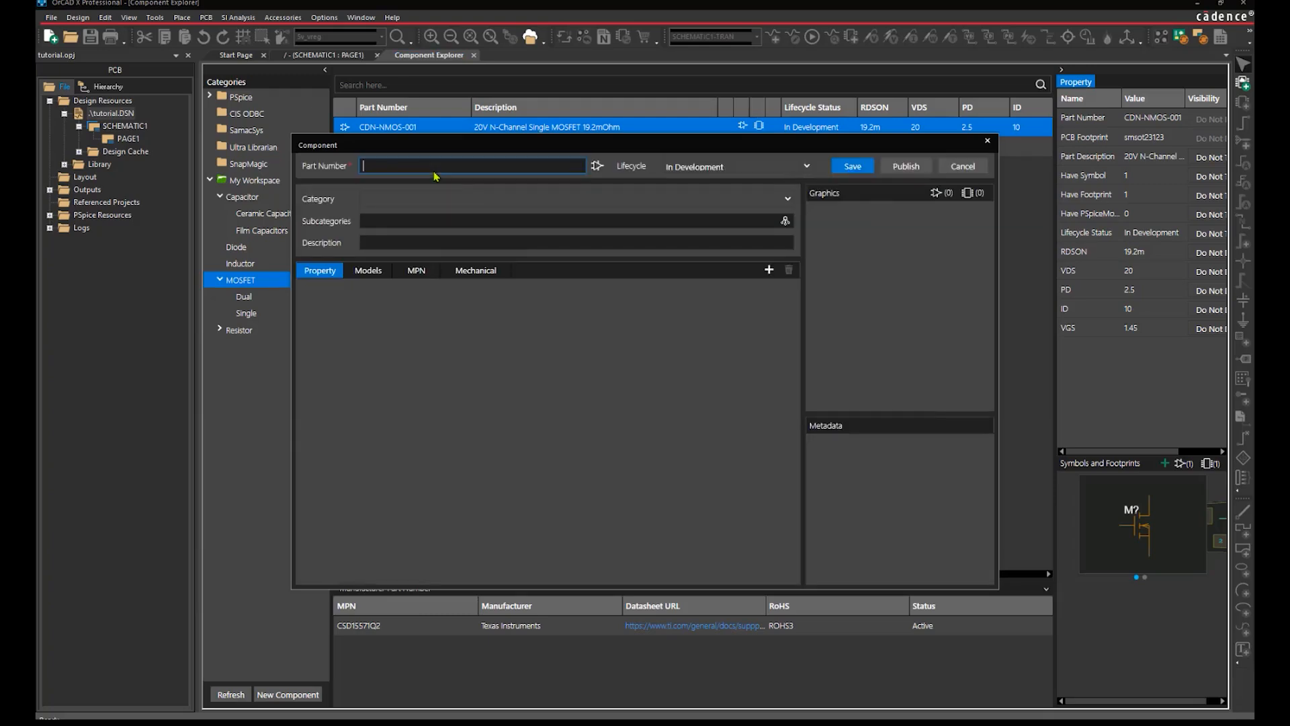
left_click(420, 268)
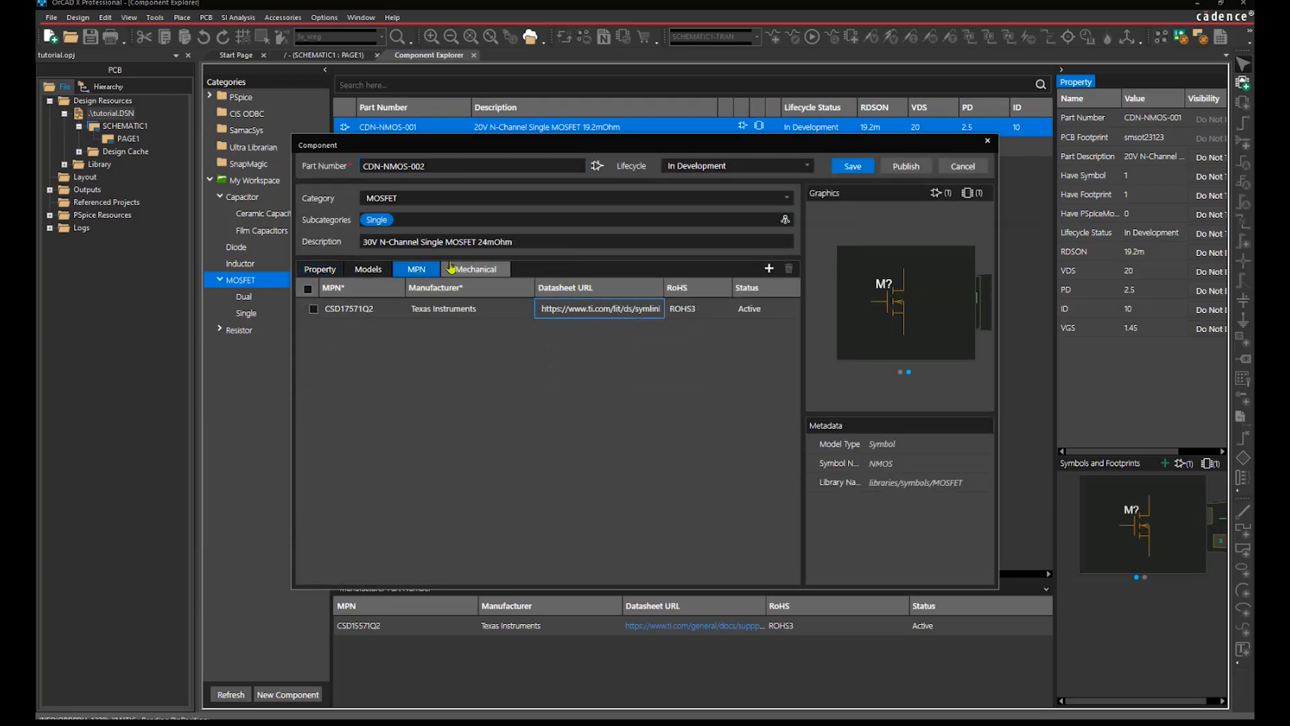
left_click(320, 269)
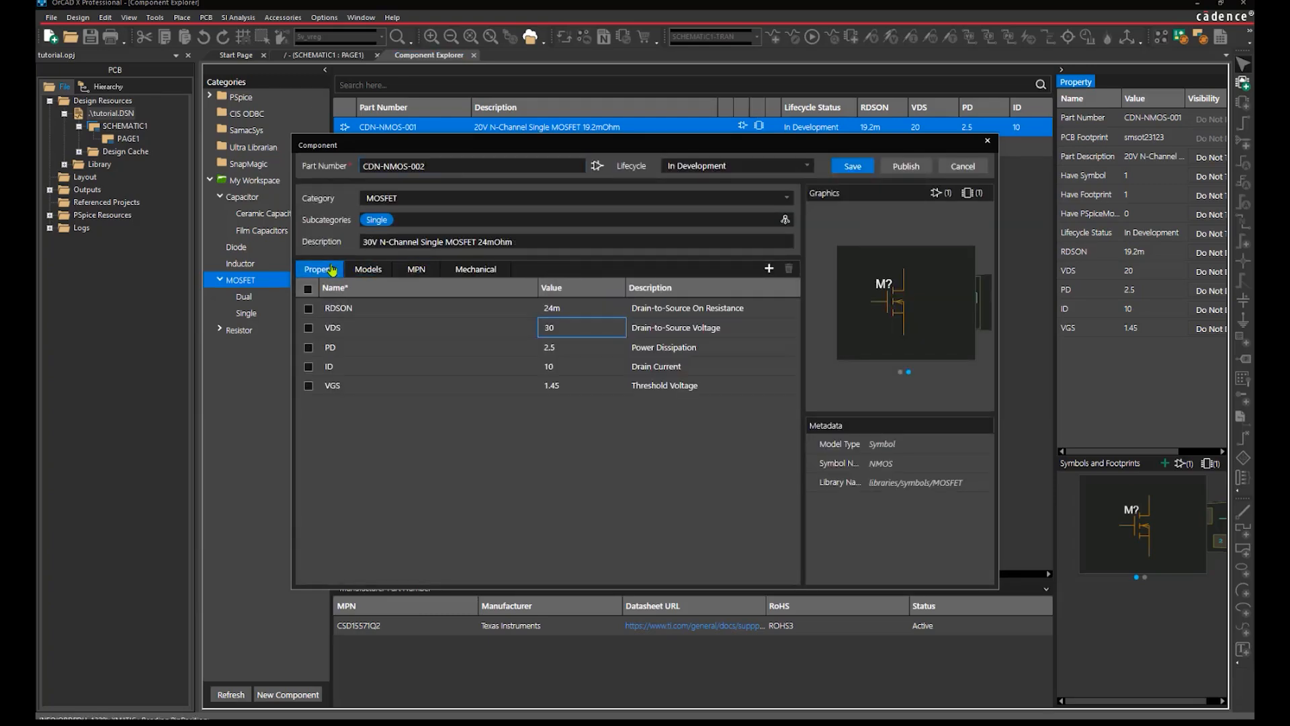
left_click(797, 175)
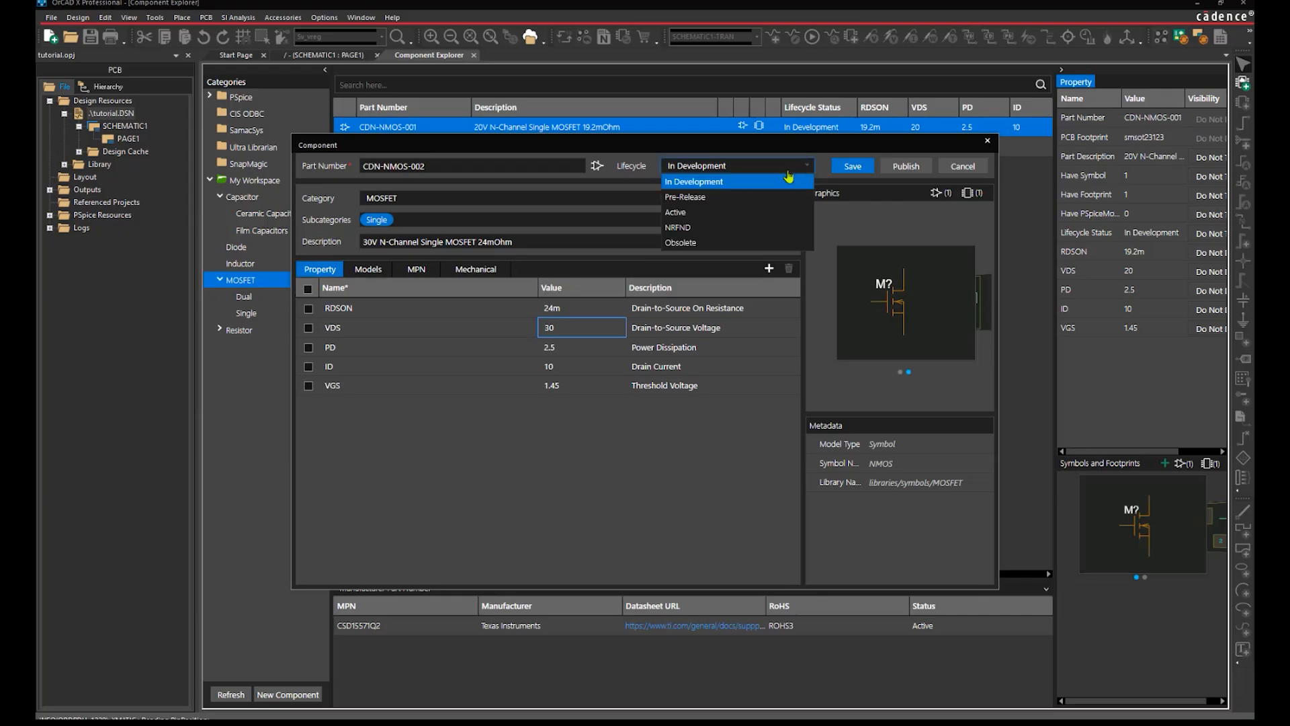
left_click(737, 215)
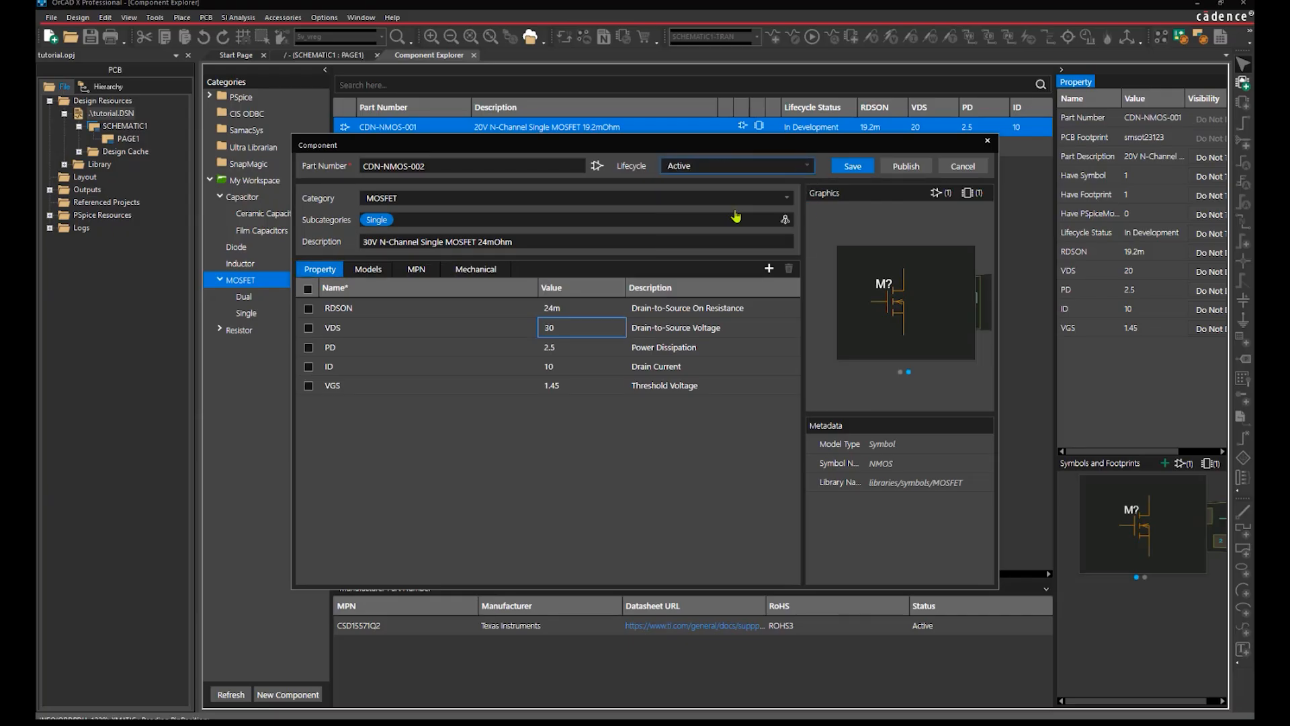
left_click(852, 166)
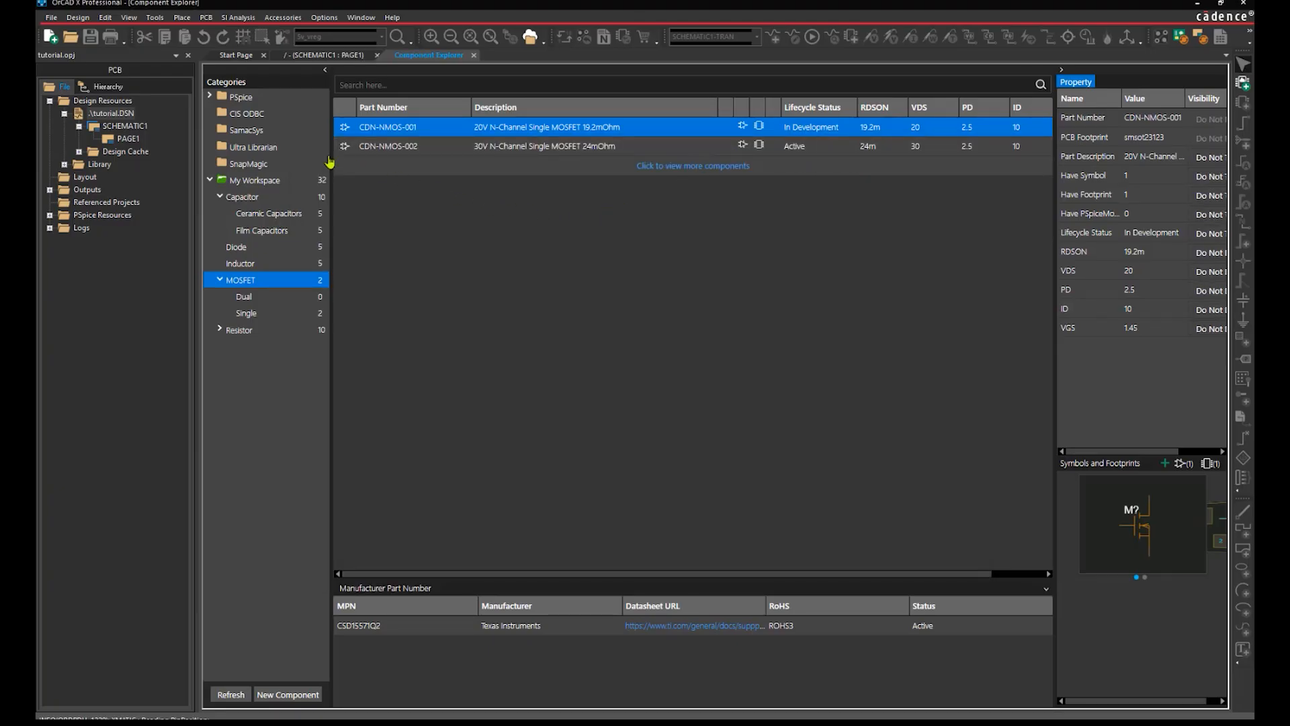
Search Ultra Librarian for '100V N-Channel Power Mosfet dual' and add SQJ974EP to the library.
left_click(296, 151)
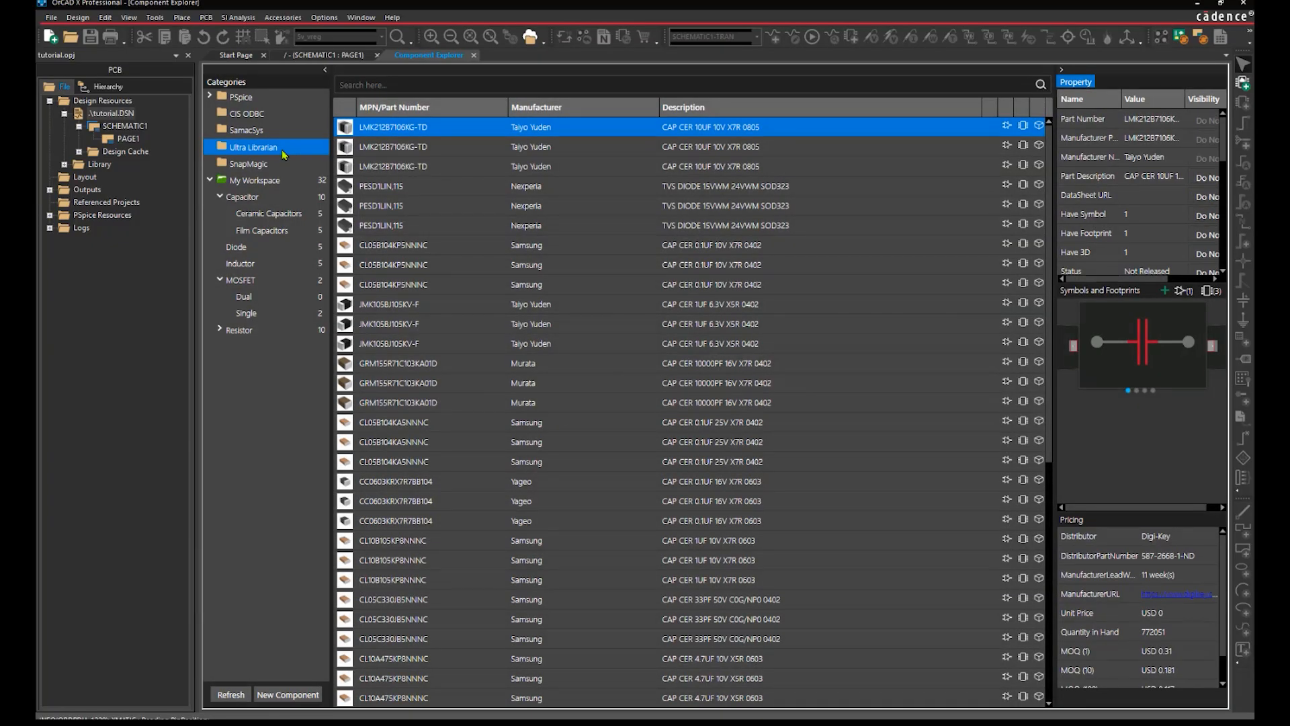
left_click(373, 80)
type("100V N-Channel Power Mosfet dual")
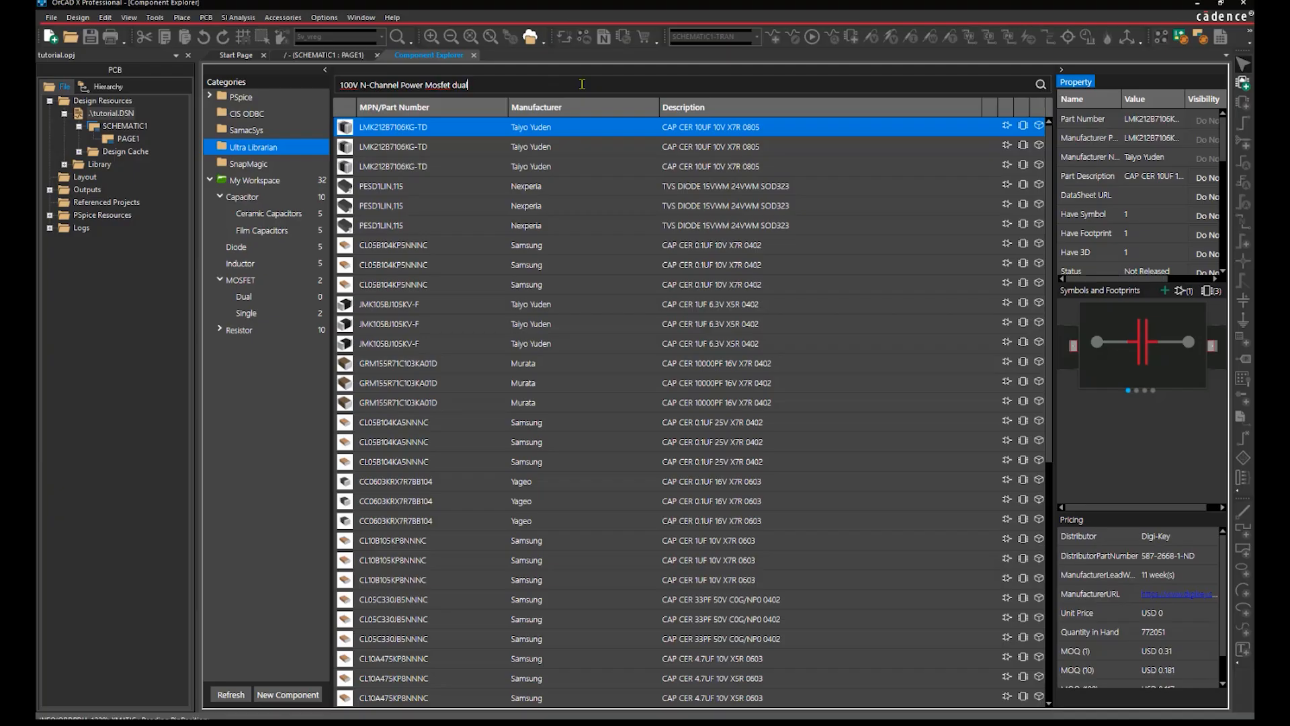
key("Return")
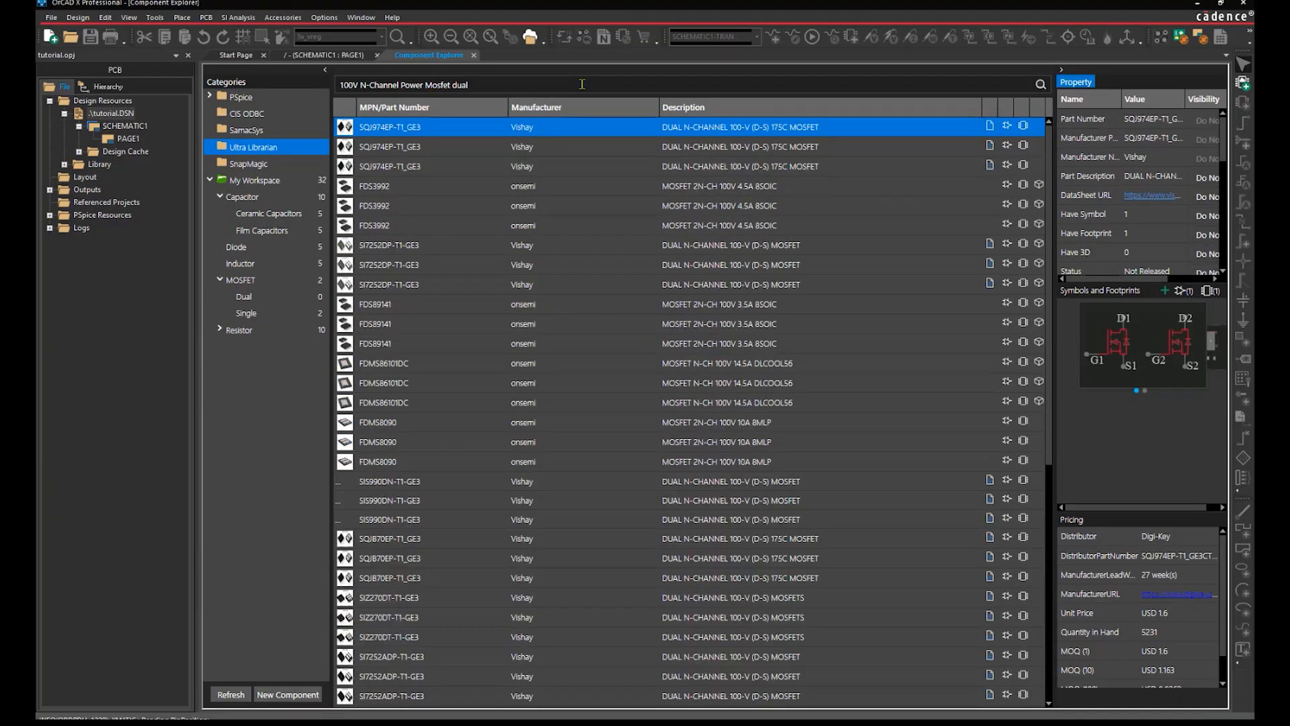
right_click(519, 133)
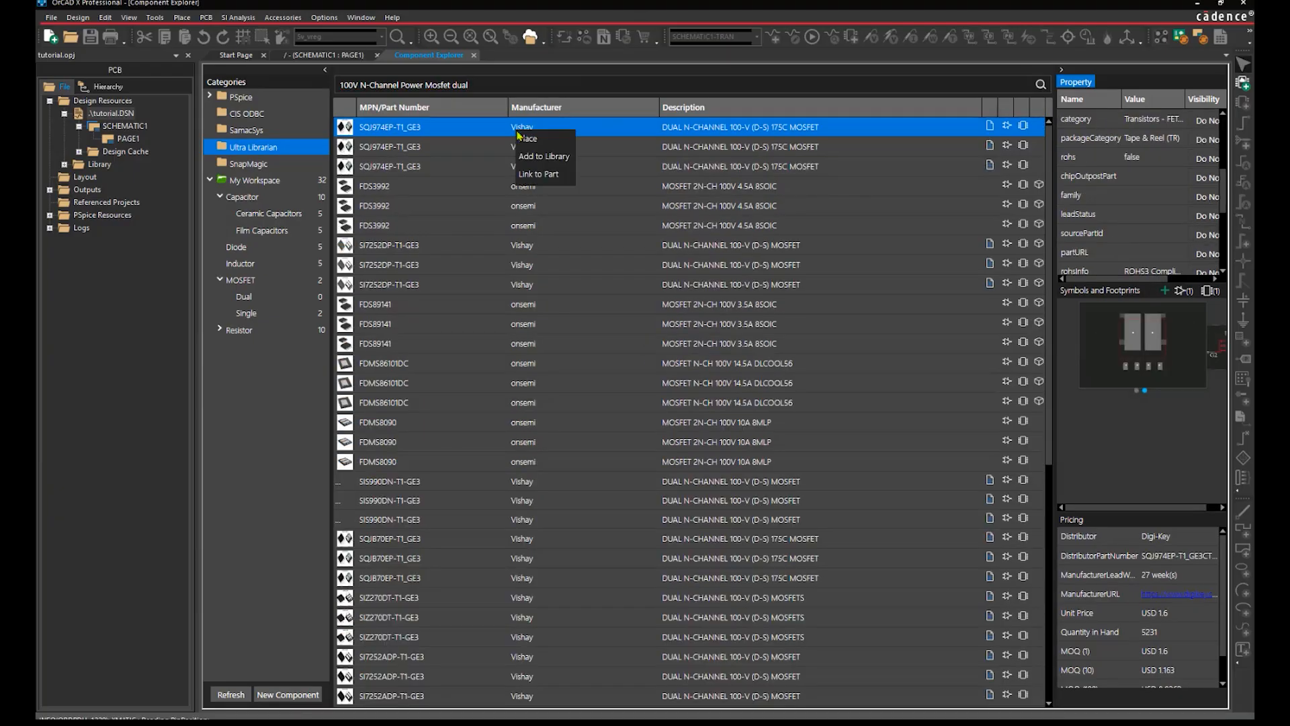
left_click(543, 156)
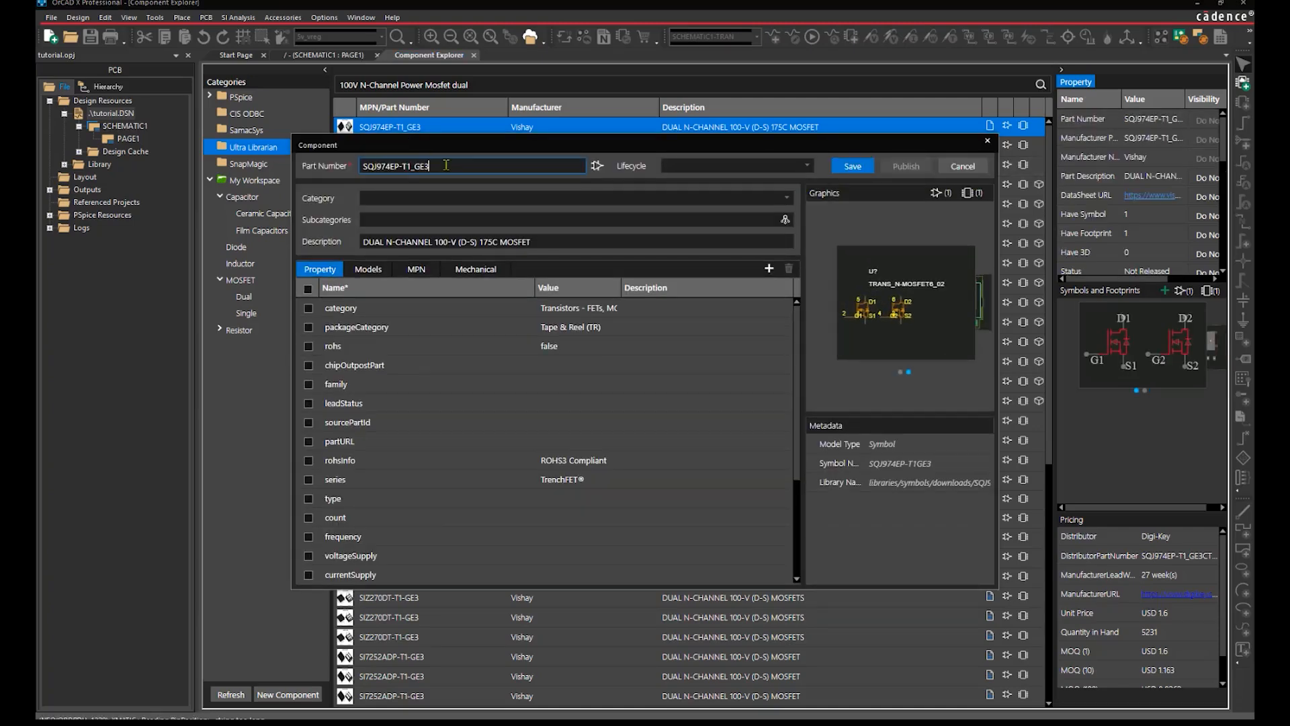
Save the imported part as CDN-NMOS-003 and clear the search query.
left_click_drag(446, 165, 360, 166)
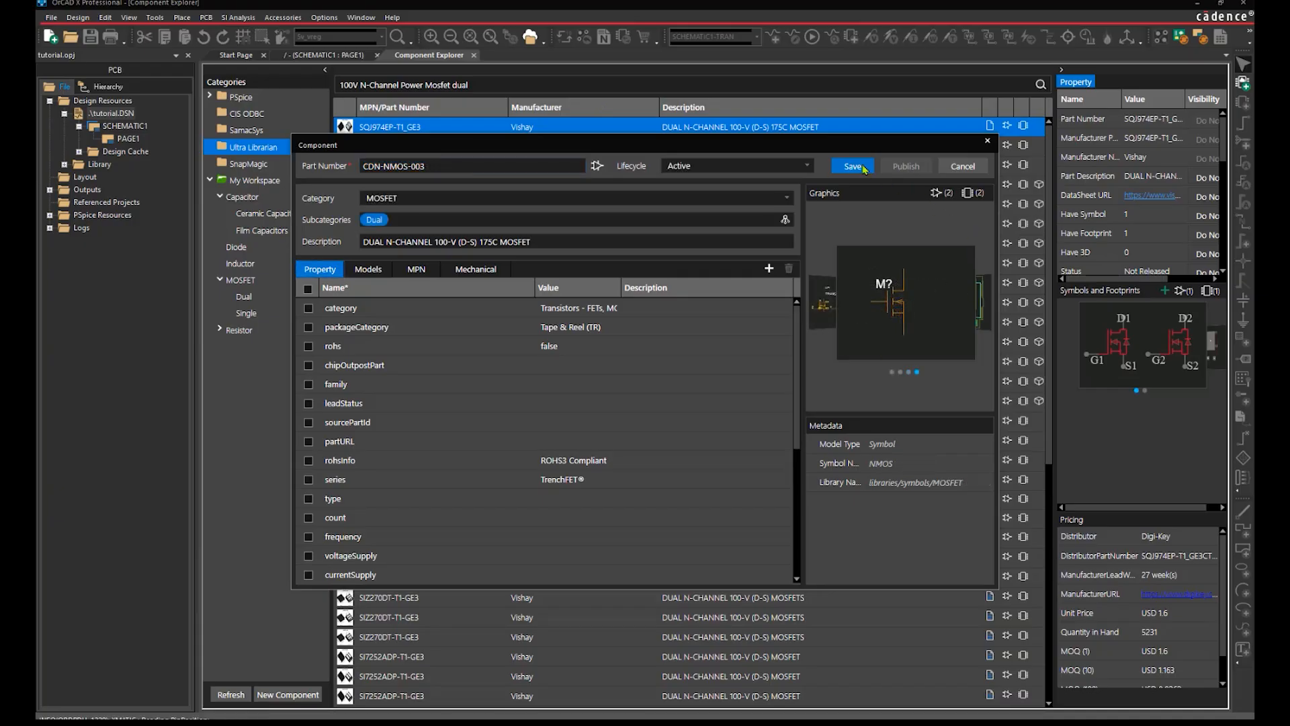
left_click(853, 166)
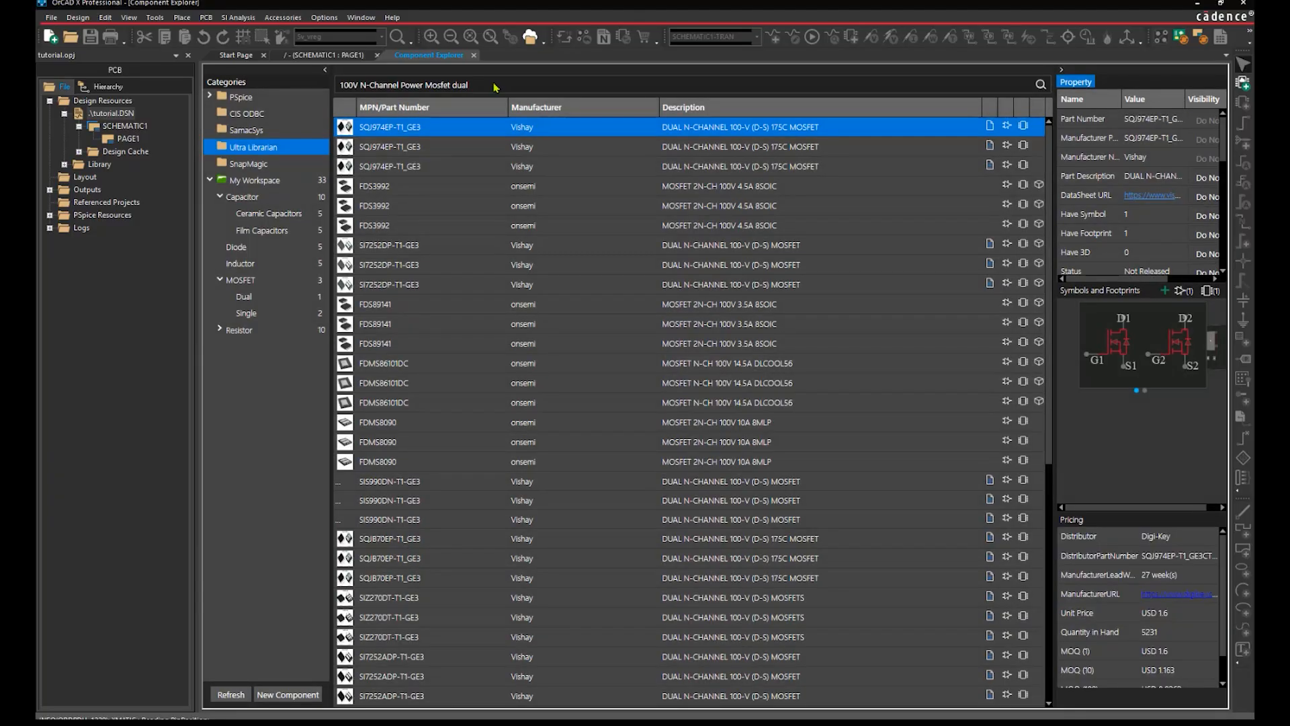
left_click_drag(495, 86, 329, 86)
key("BackSpace")
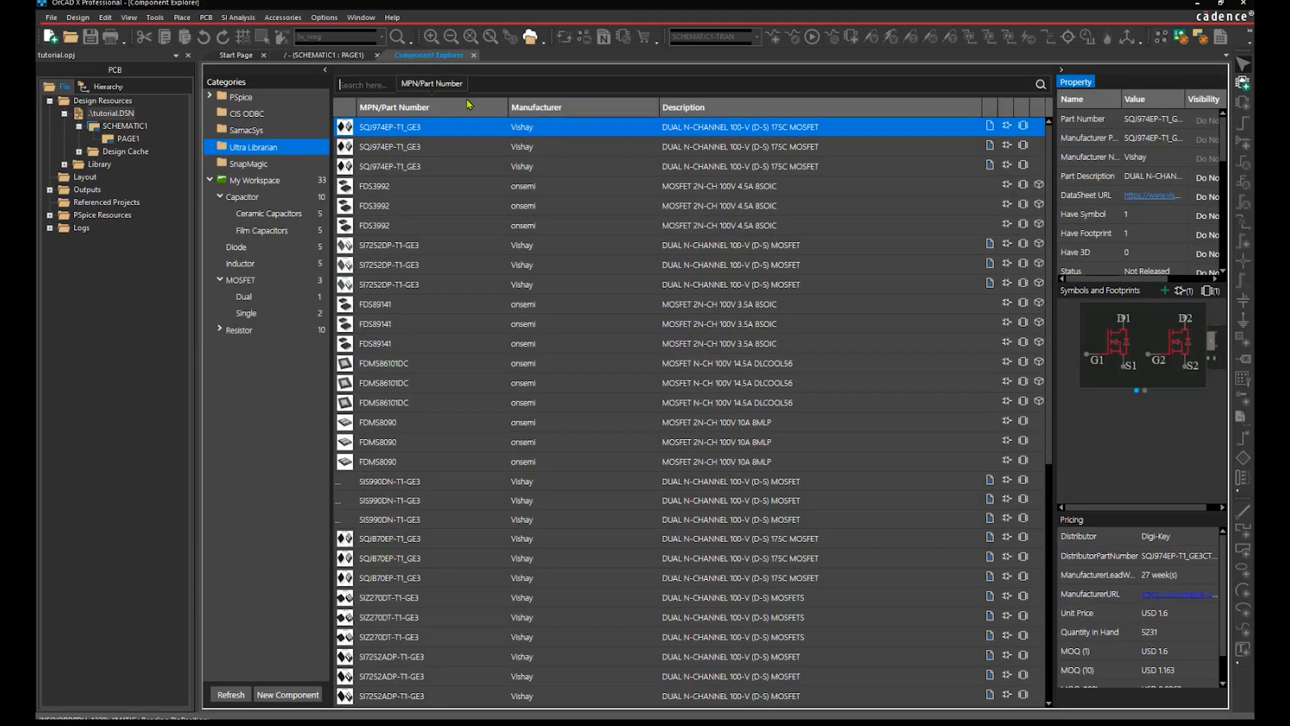
List the three MOSFET parts, then open Workspace Configuration's New Workspace form.
left_click(250, 280)
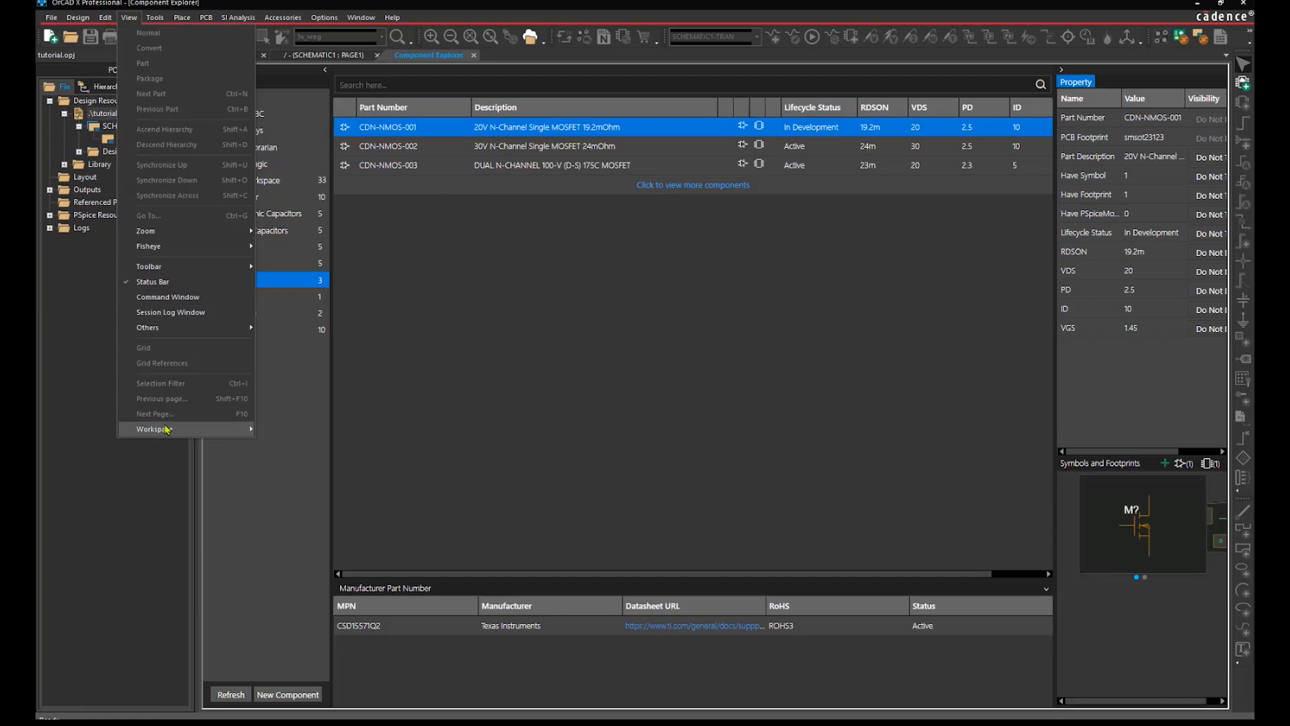
mouse_move(167, 430)
left_click(277, 447)
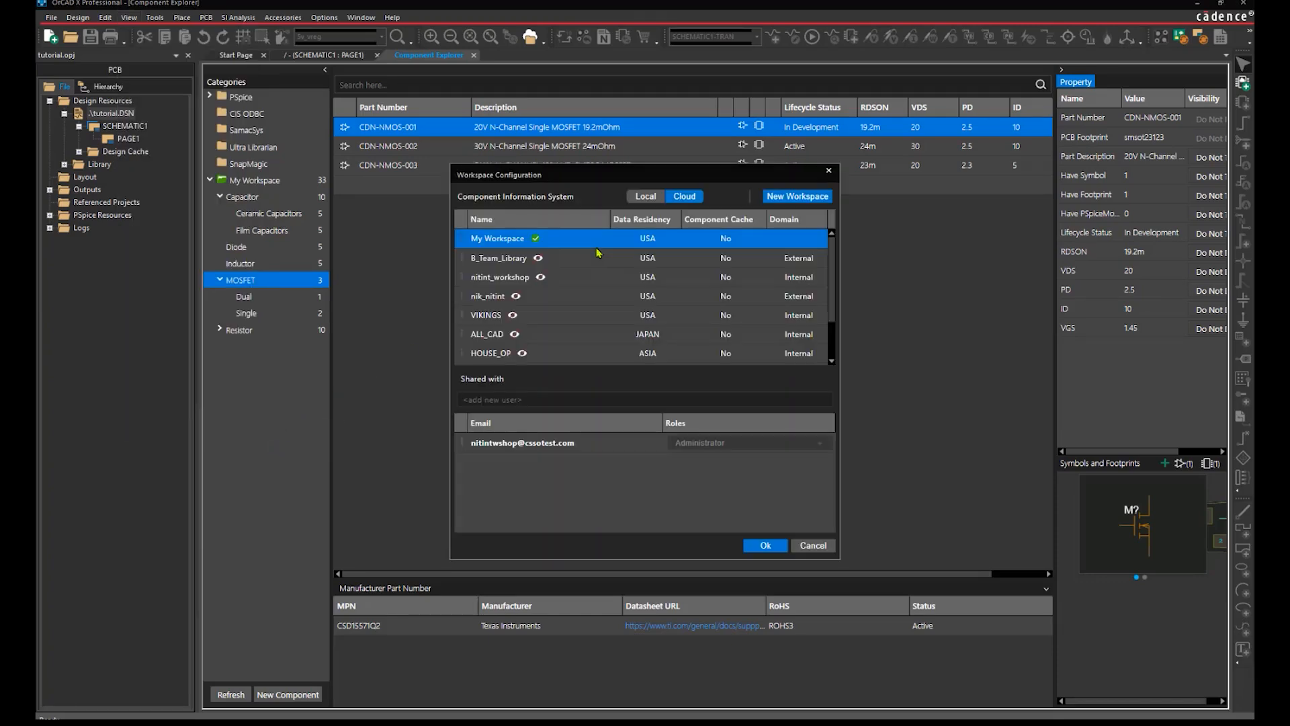
left_click(797, 196)
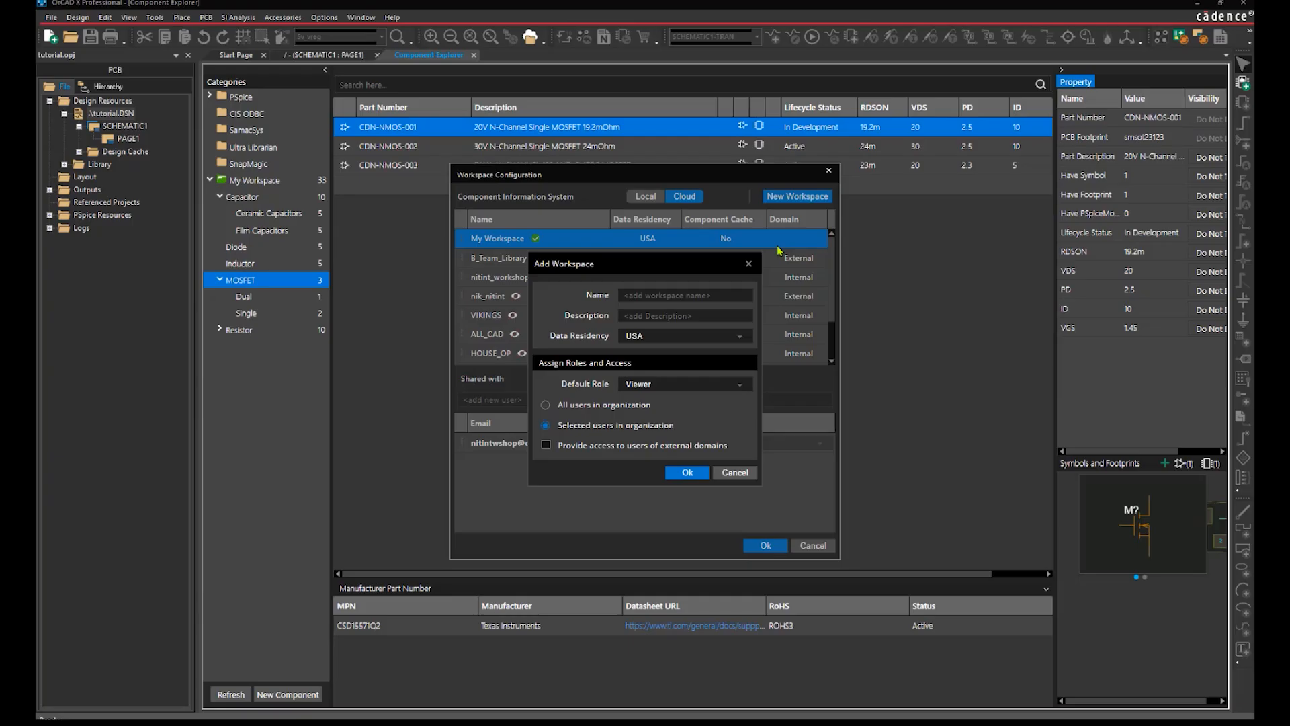
Create Team_Workspace, described 'Team workspace', with default role Designer, Librarian and external-domain users allowed.
left_click(704, 292)
type("Team_Workspace")
left_click(698, 314)
type("Team workspace")
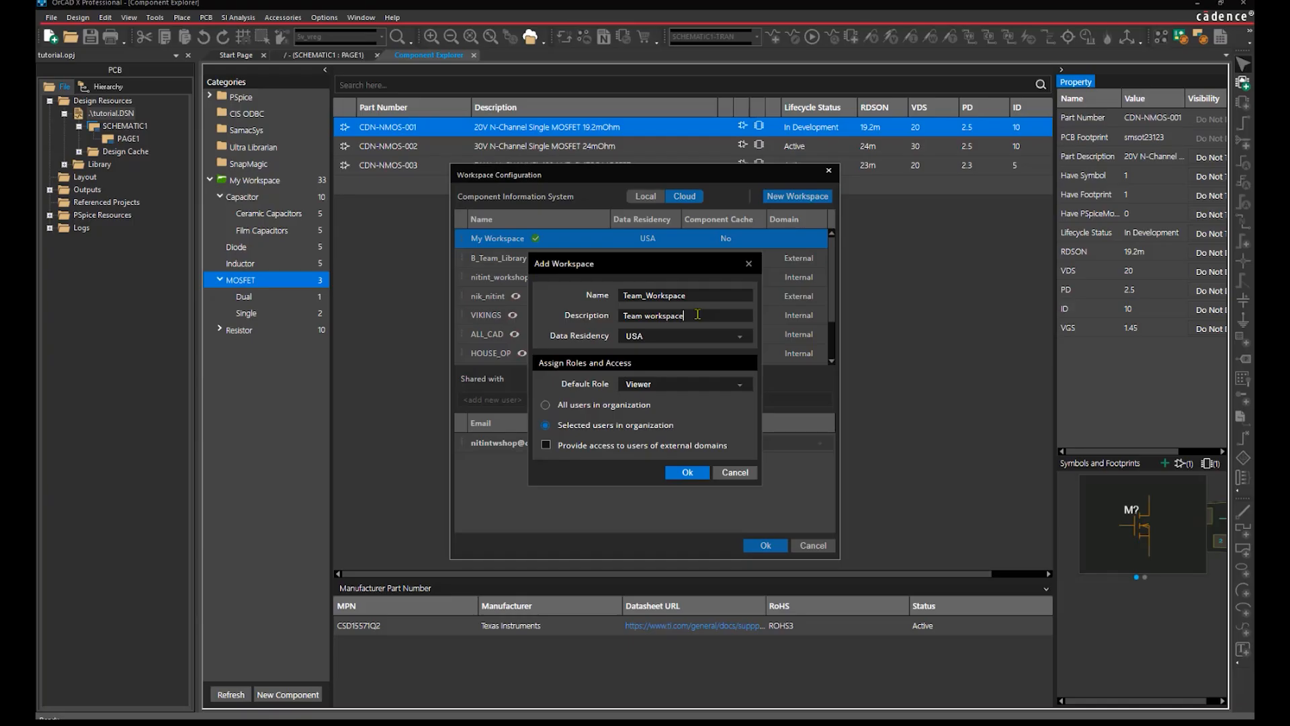
left_click(726, 384)
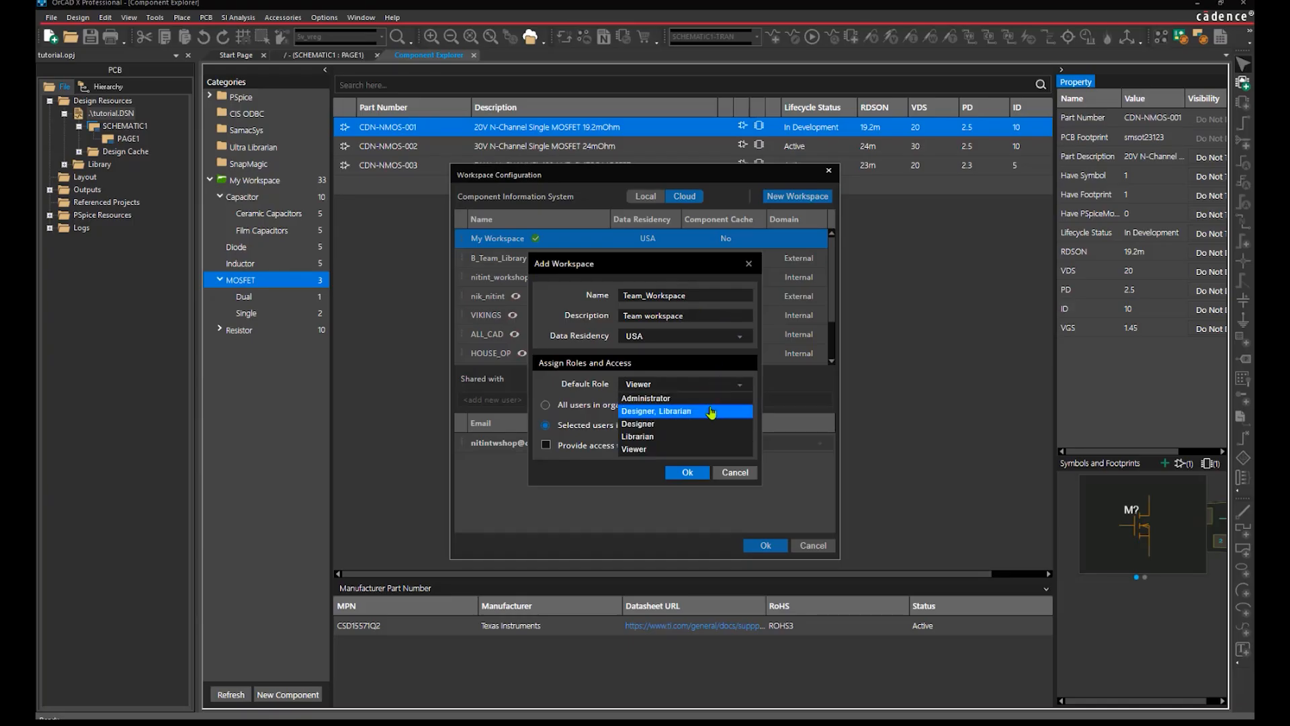
left_click(710, 412)
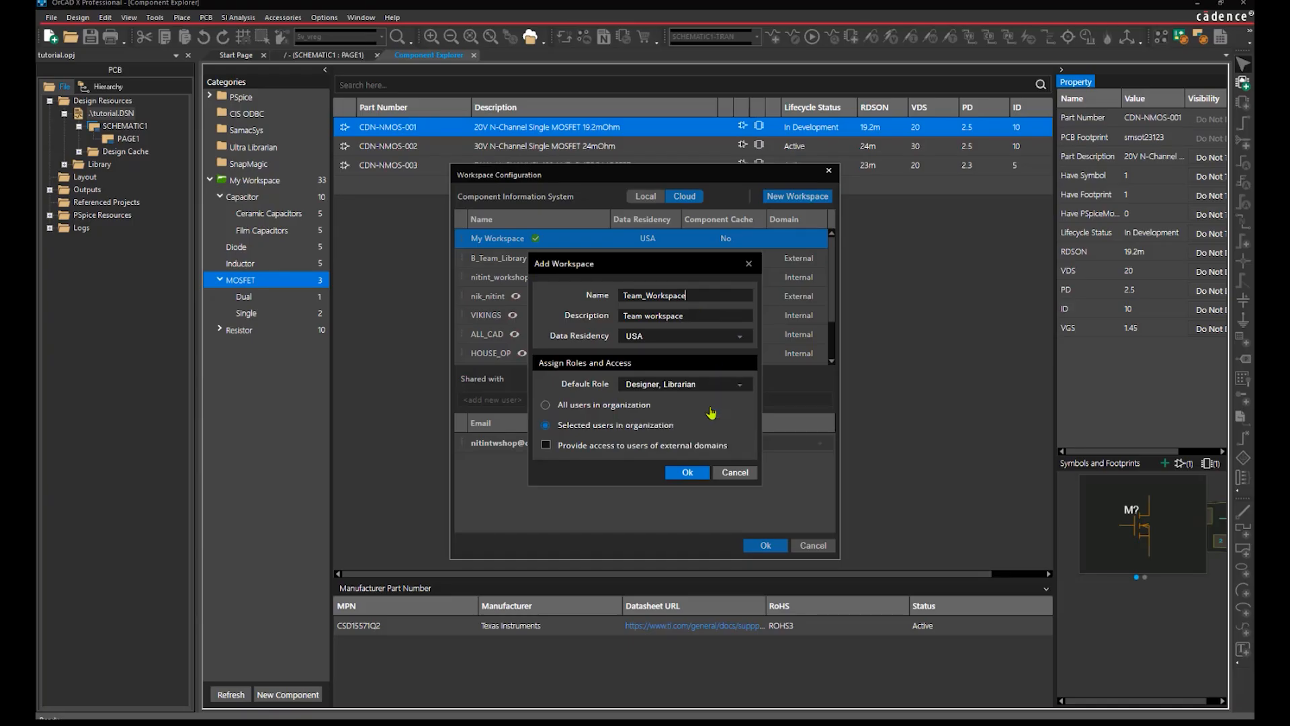
left_click(546, 445)
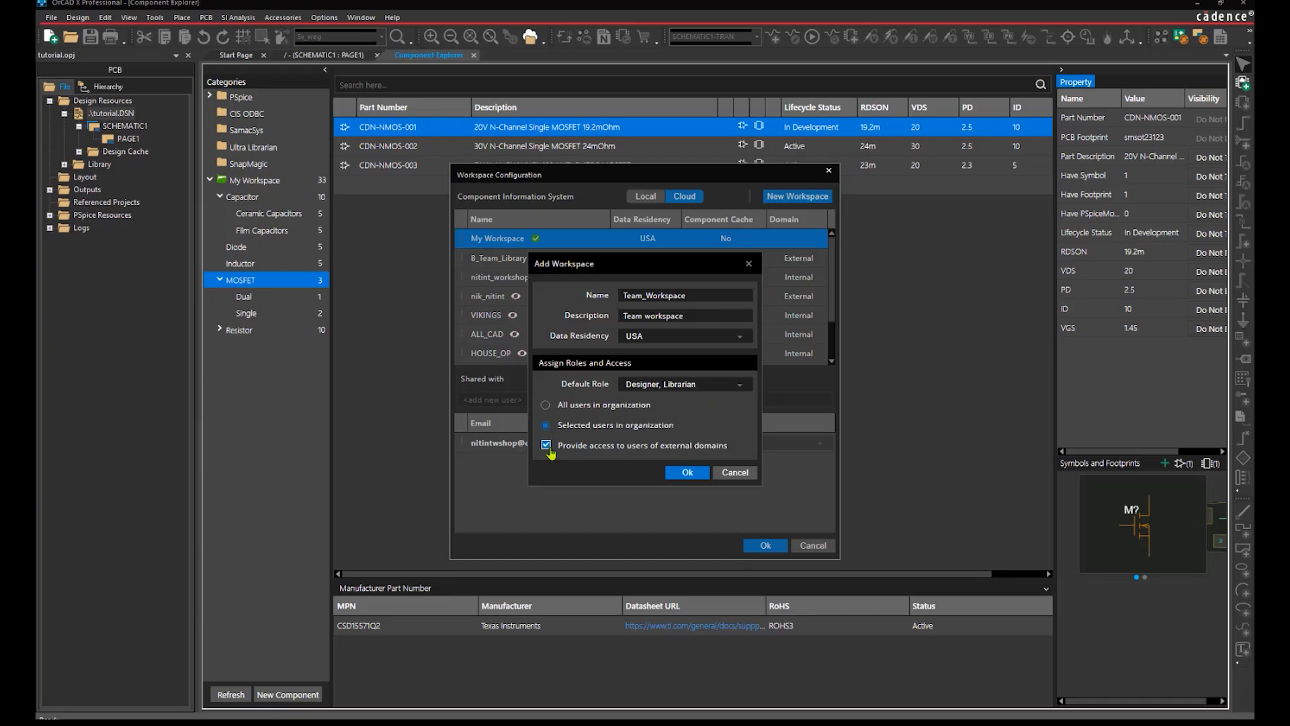
left_click(684, 473)
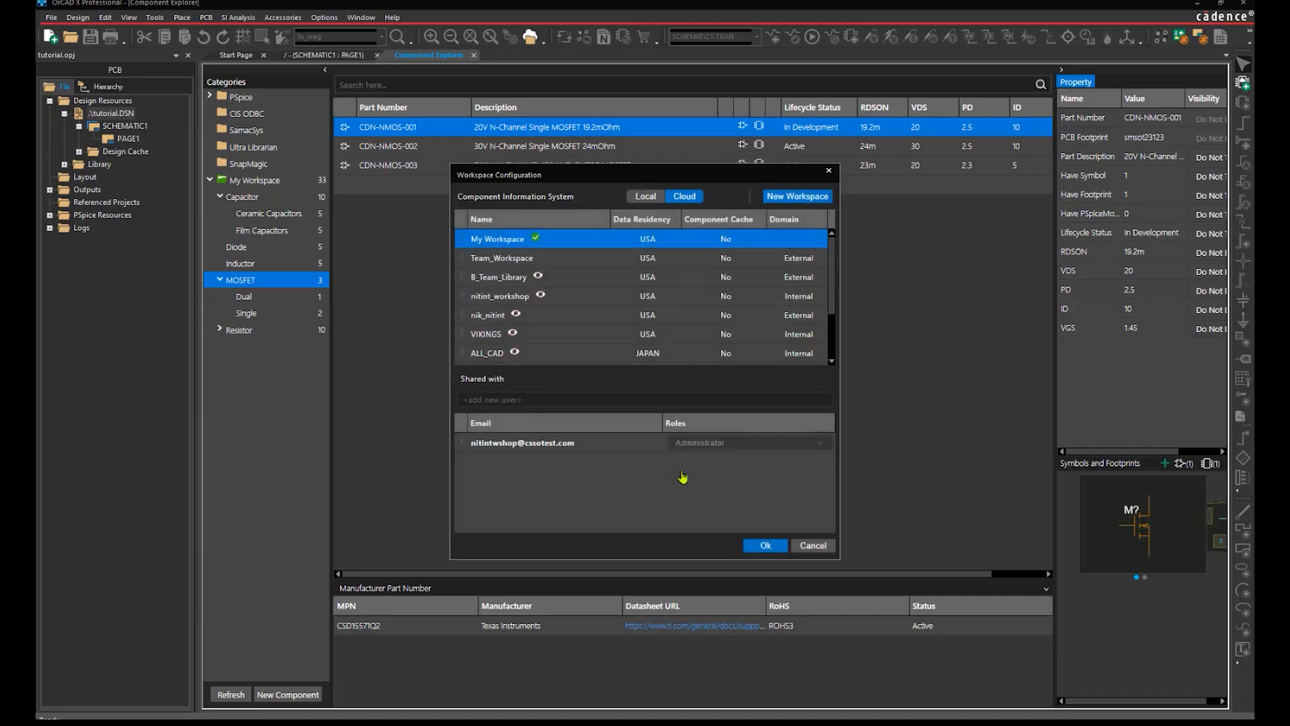
Add the second user's e-mail to Team_Workspace's shared users and apply the configuration.
left_click(548, 257)
left_click(543, 398)
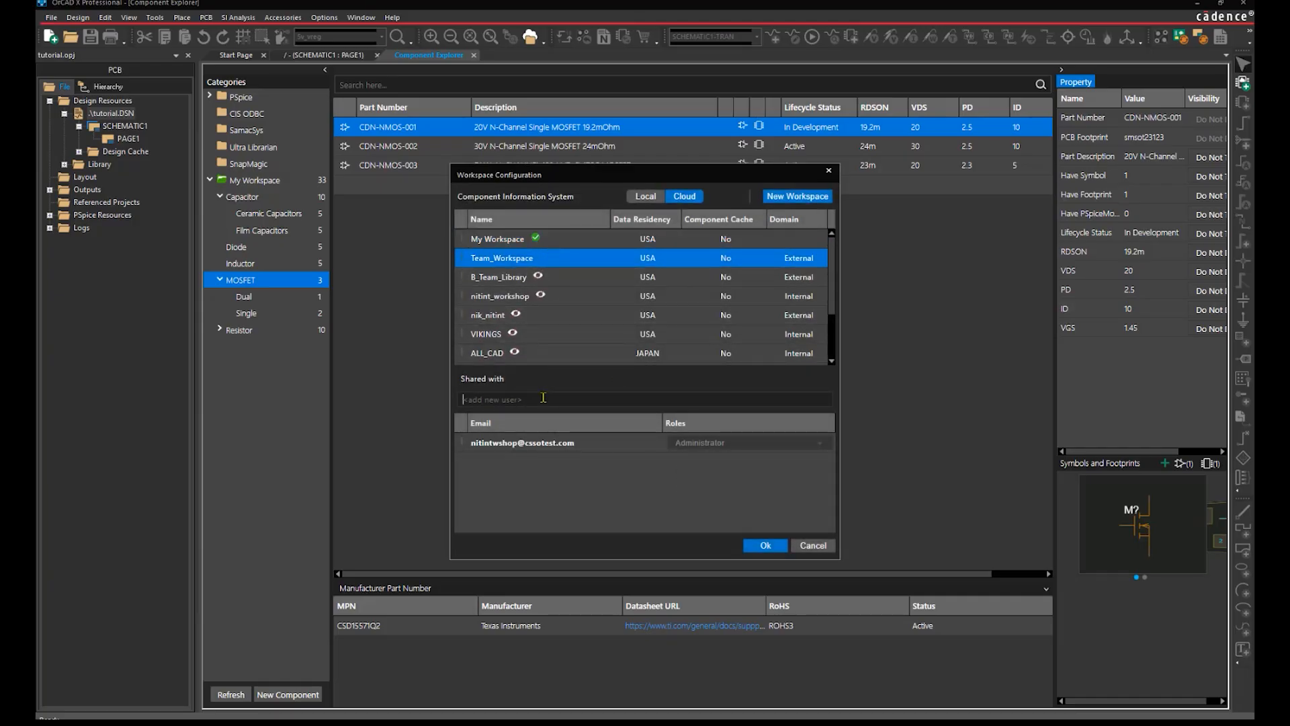
key("Return")
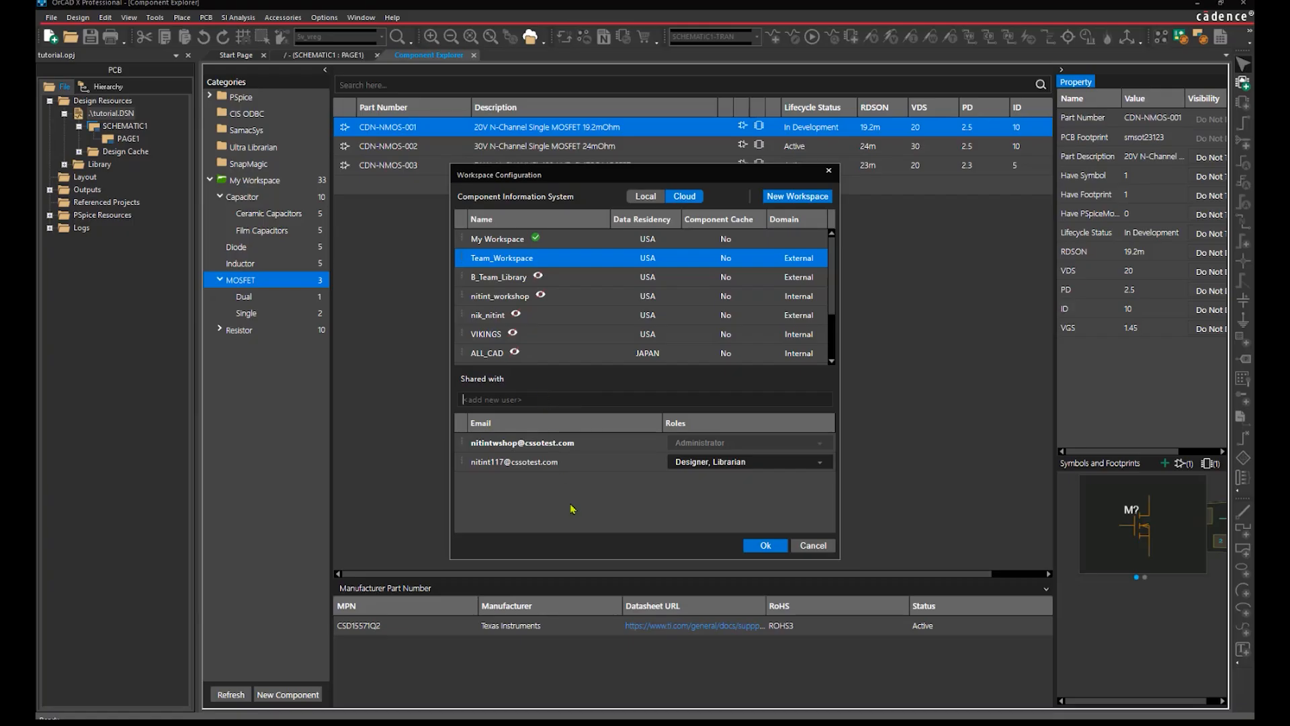
left_click(764, 546)
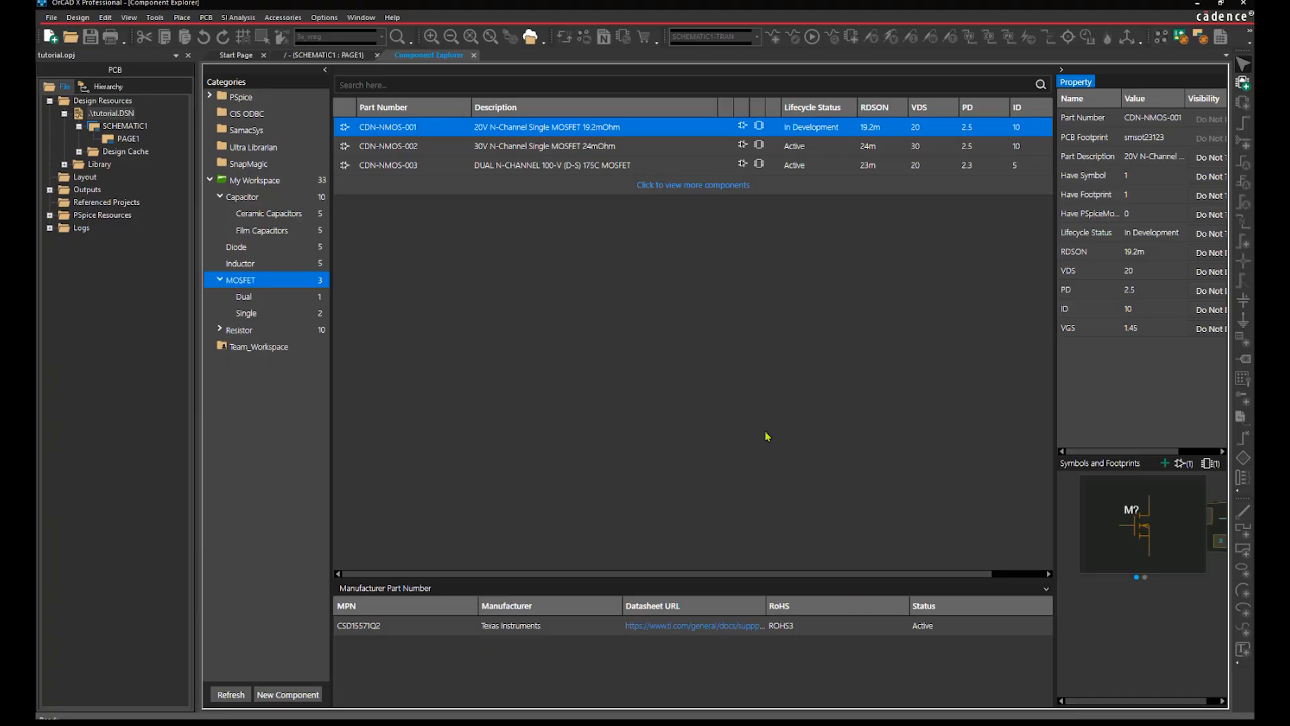
Publish CDN-NMOS-001 as a Major revision, commenting 'Added new Mosfet Component, add Pspice model'.
right_click(550, 127)
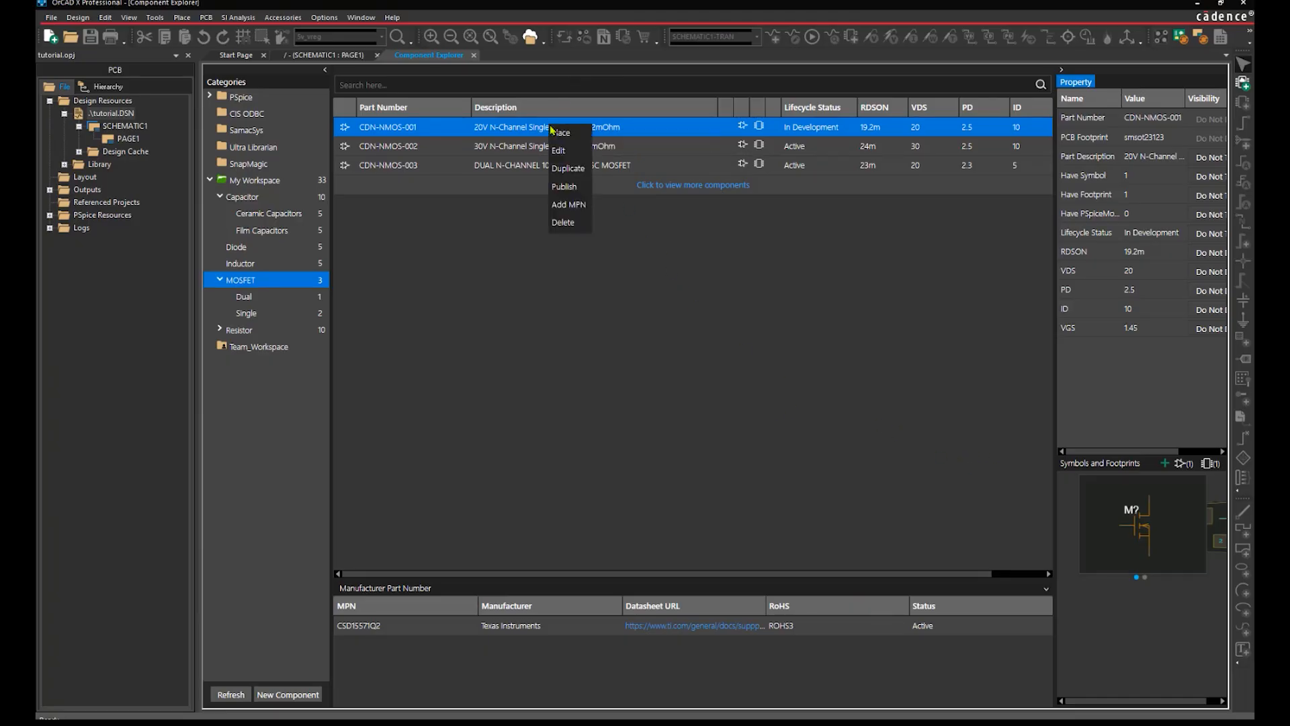
left_click(575, 203)
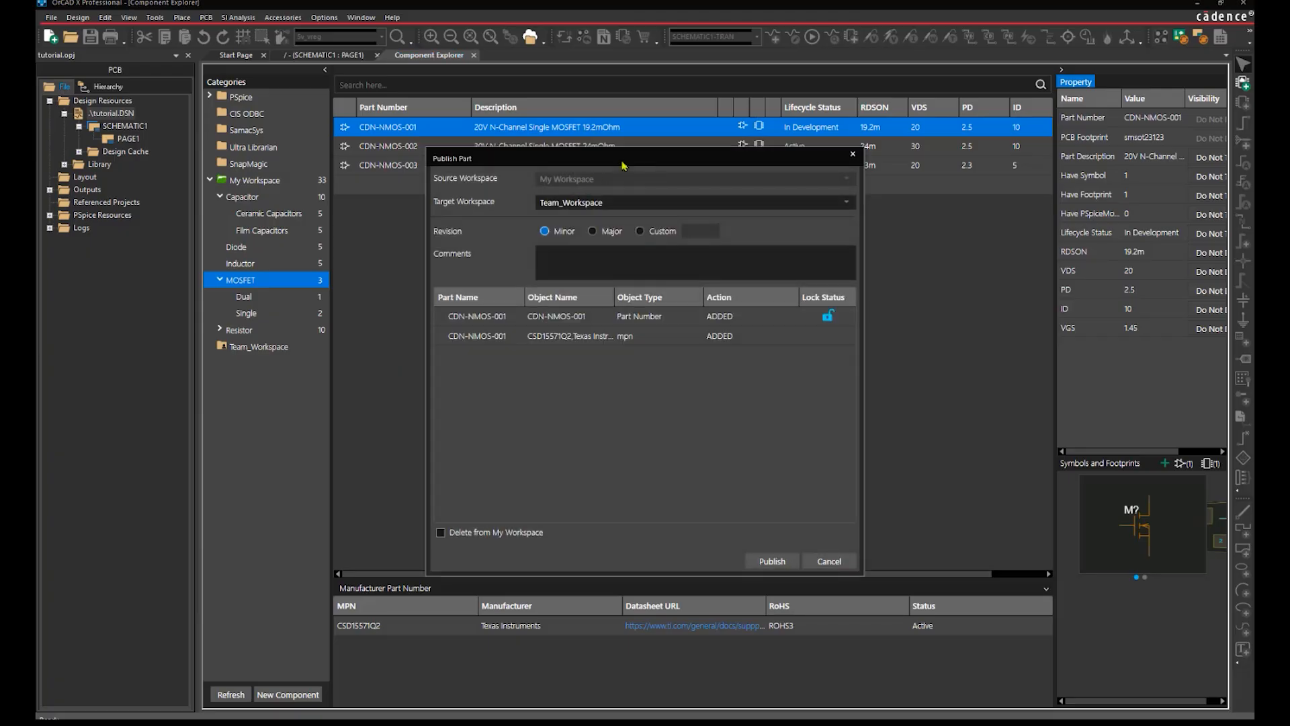
left_click_drag(637, 161, 644, 181)
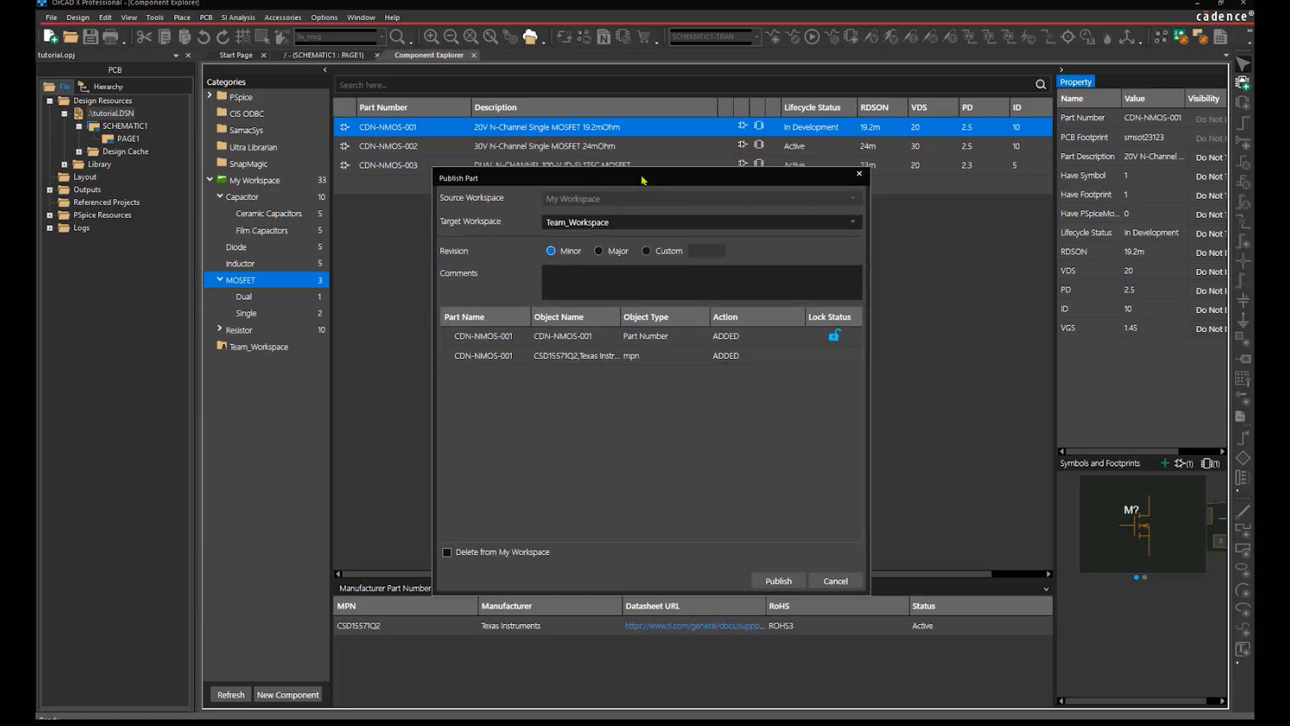
left_click(602, 254)
left_click(601, 274)
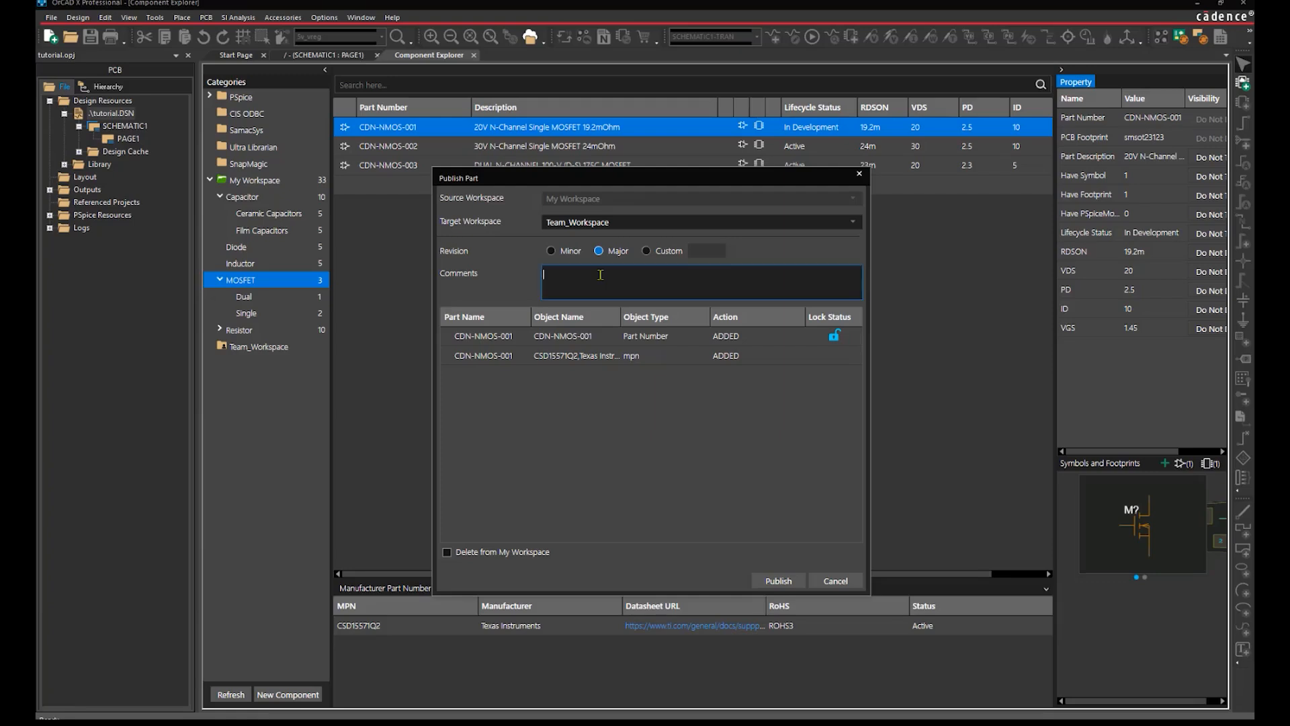
type("Added new Mosfet Component, add Pspice mo")
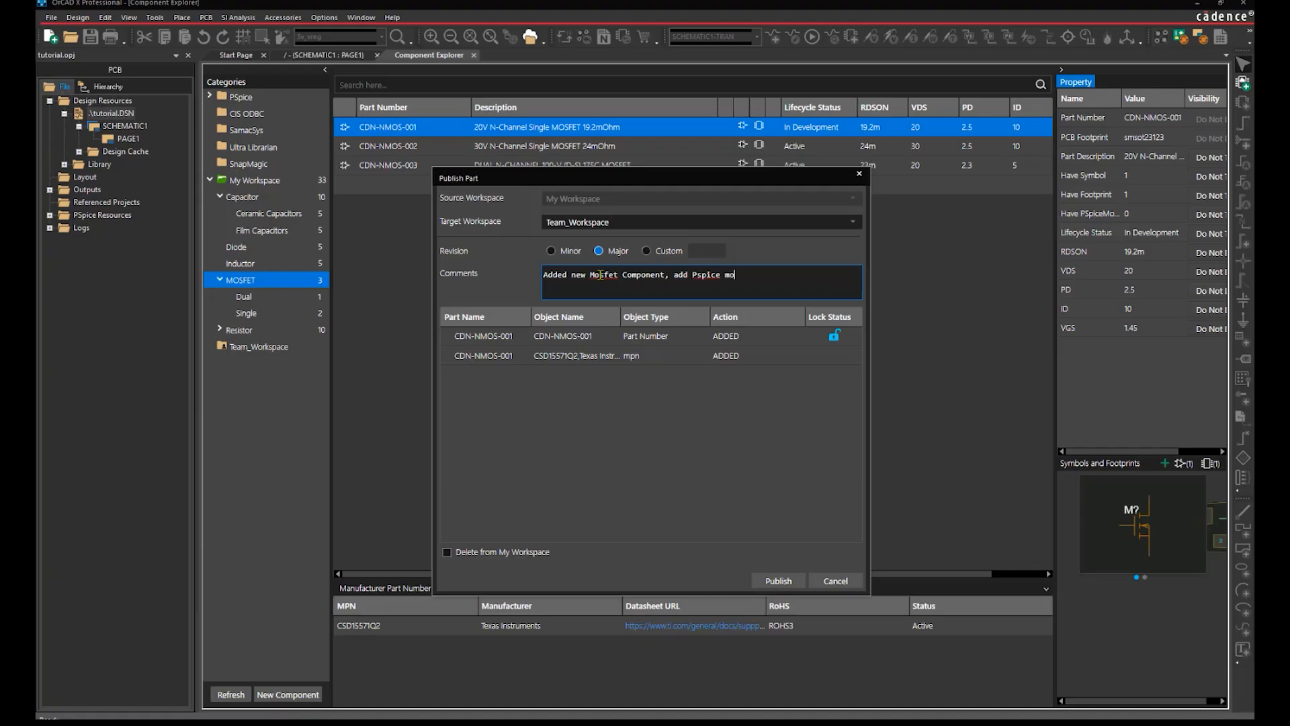
type("del")
left_click(781, 586)
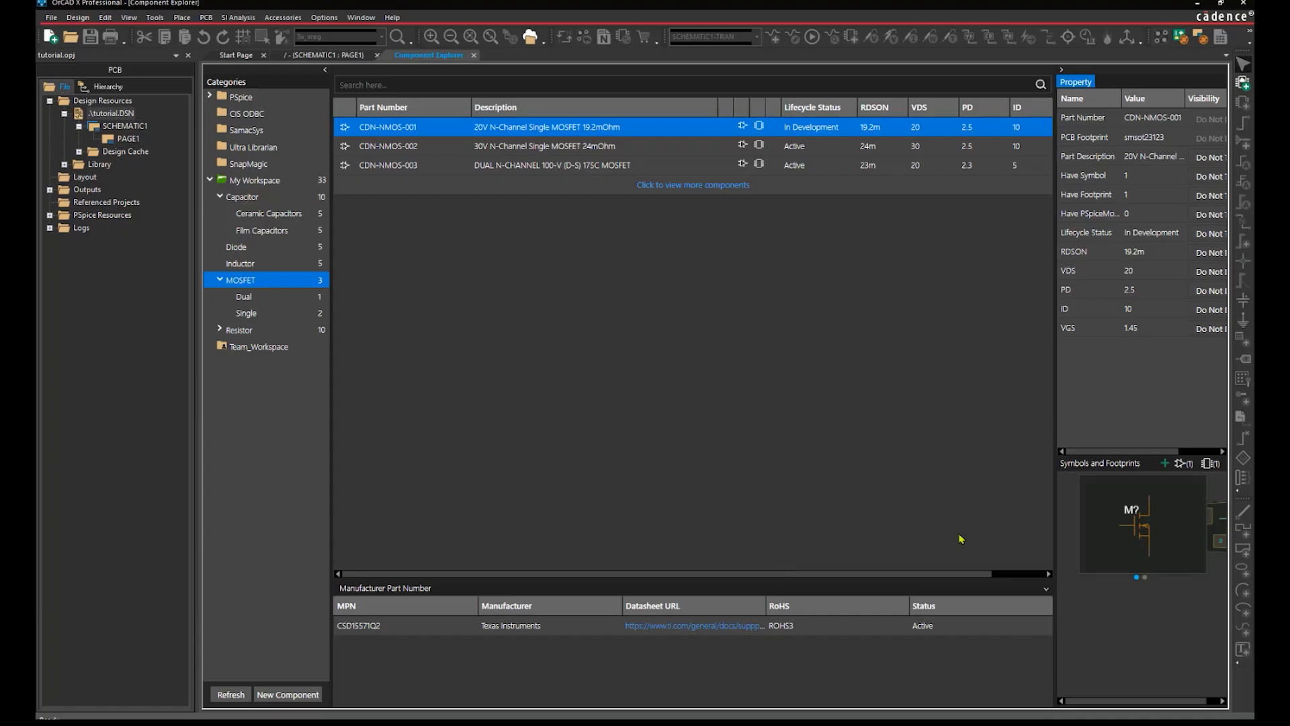
Show CDN-NMOS-001 in Team_Workspace, then check Team_Workspace's shared user from the second user's session.
left_click(240, 347)
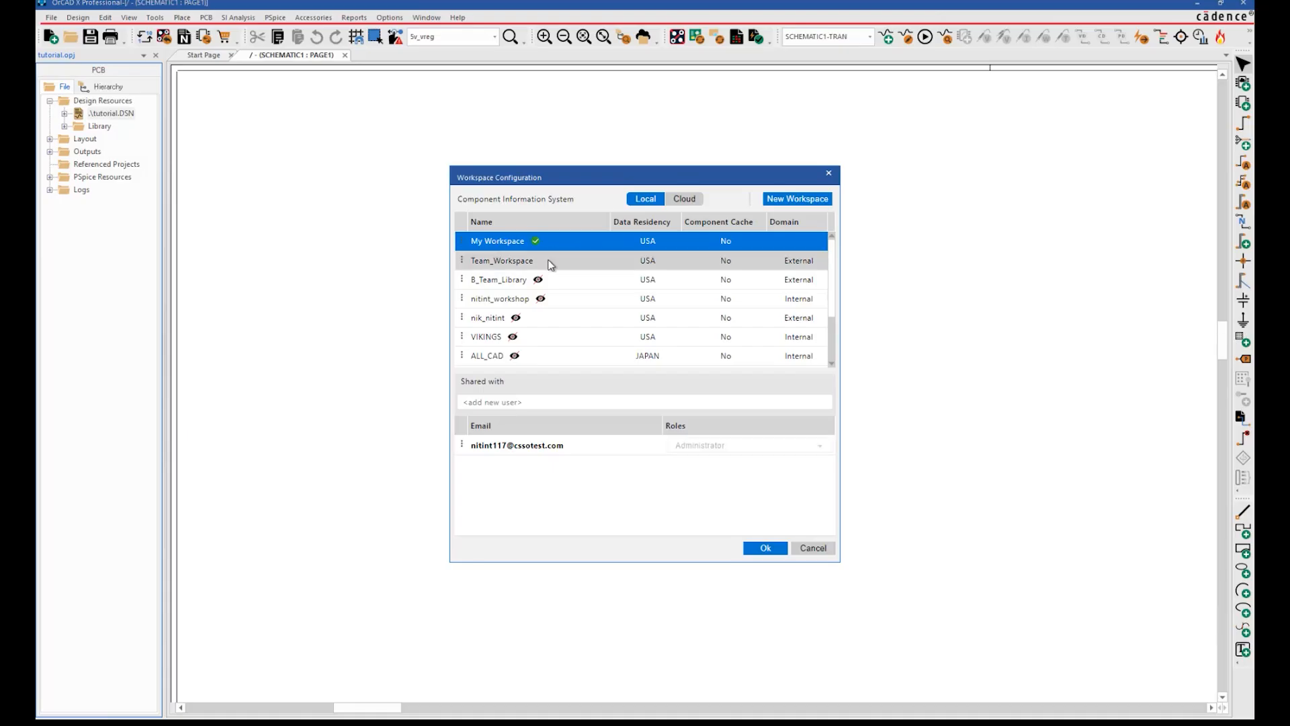
left_click(550, 264)
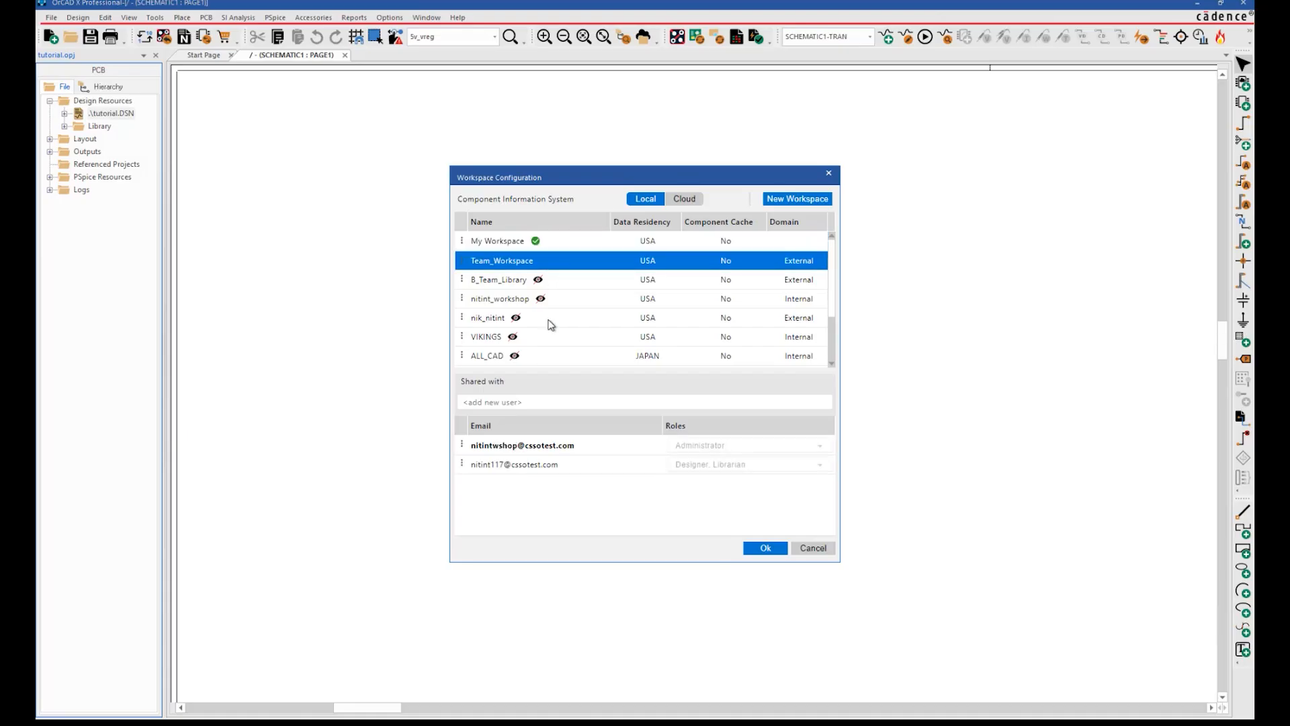
left_click(563, 467)
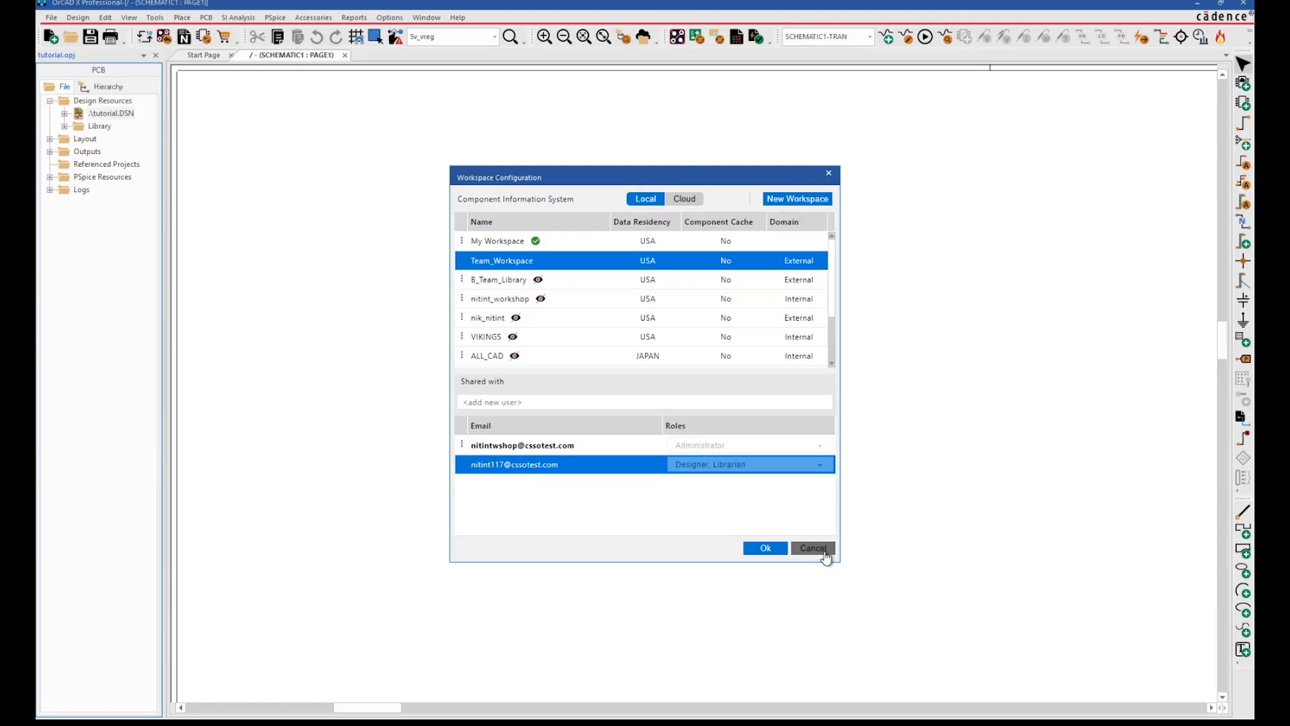
Close Workspace Configuration and browse Team_Workspace's MOSFET category in the Place > Component explorer.
left_click(831, 176)
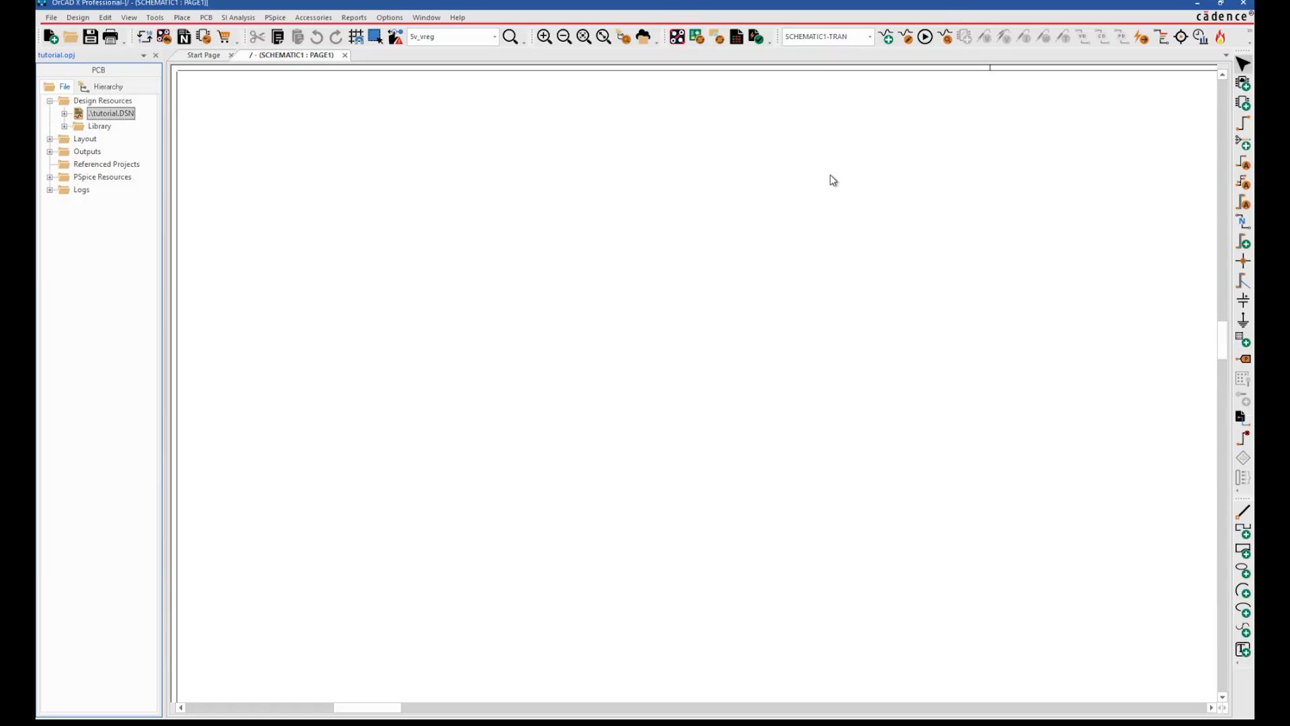
left_click(182, 17)
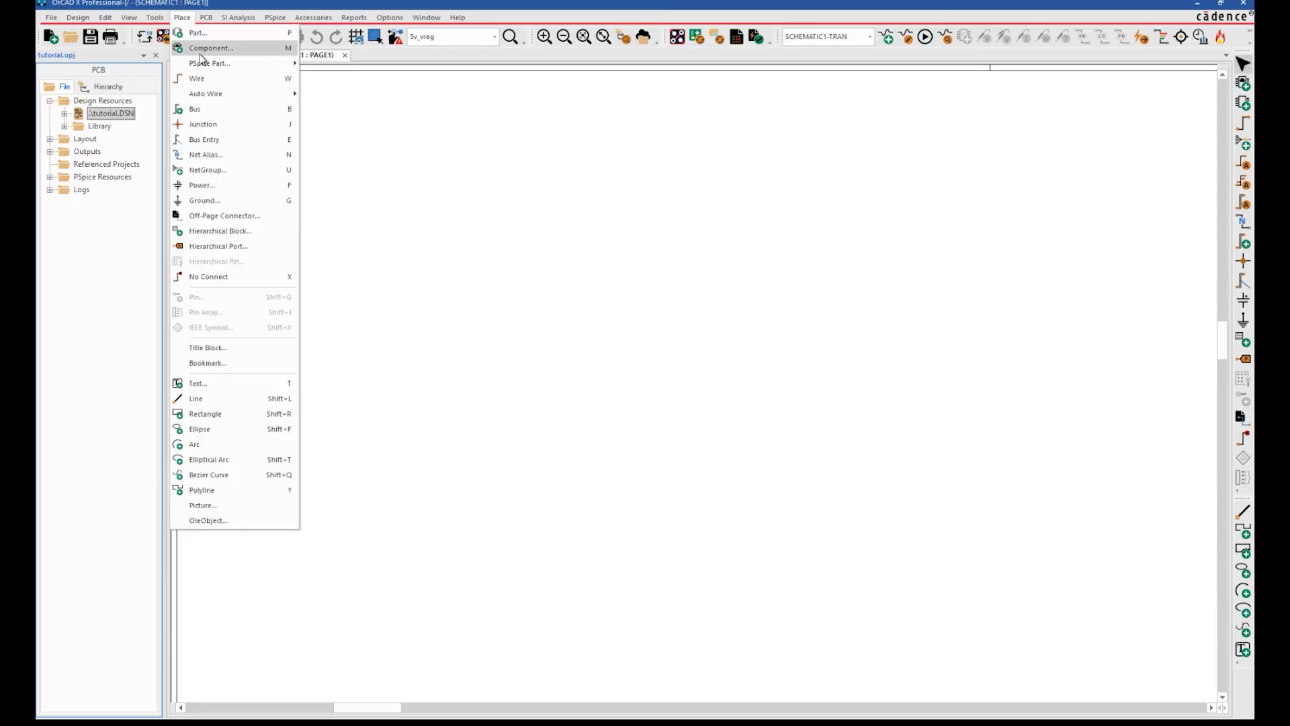
left_click(206, 54)
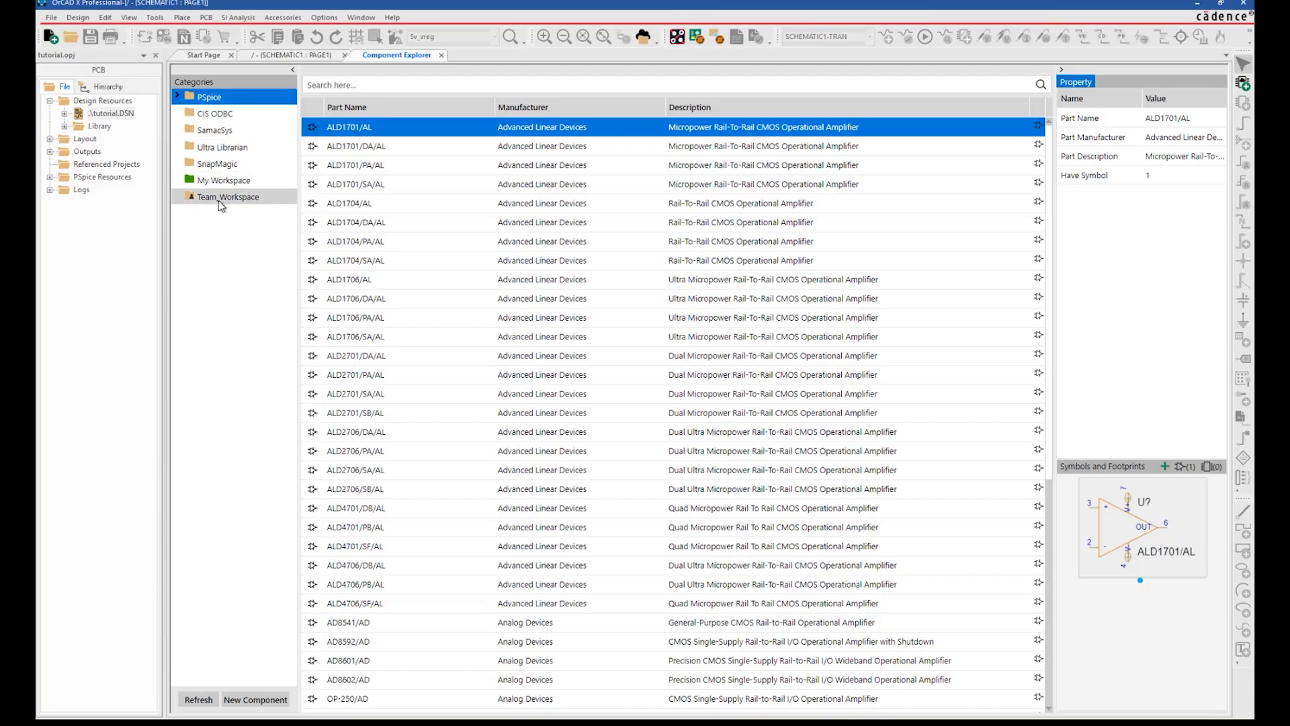
left_click(219, 199)
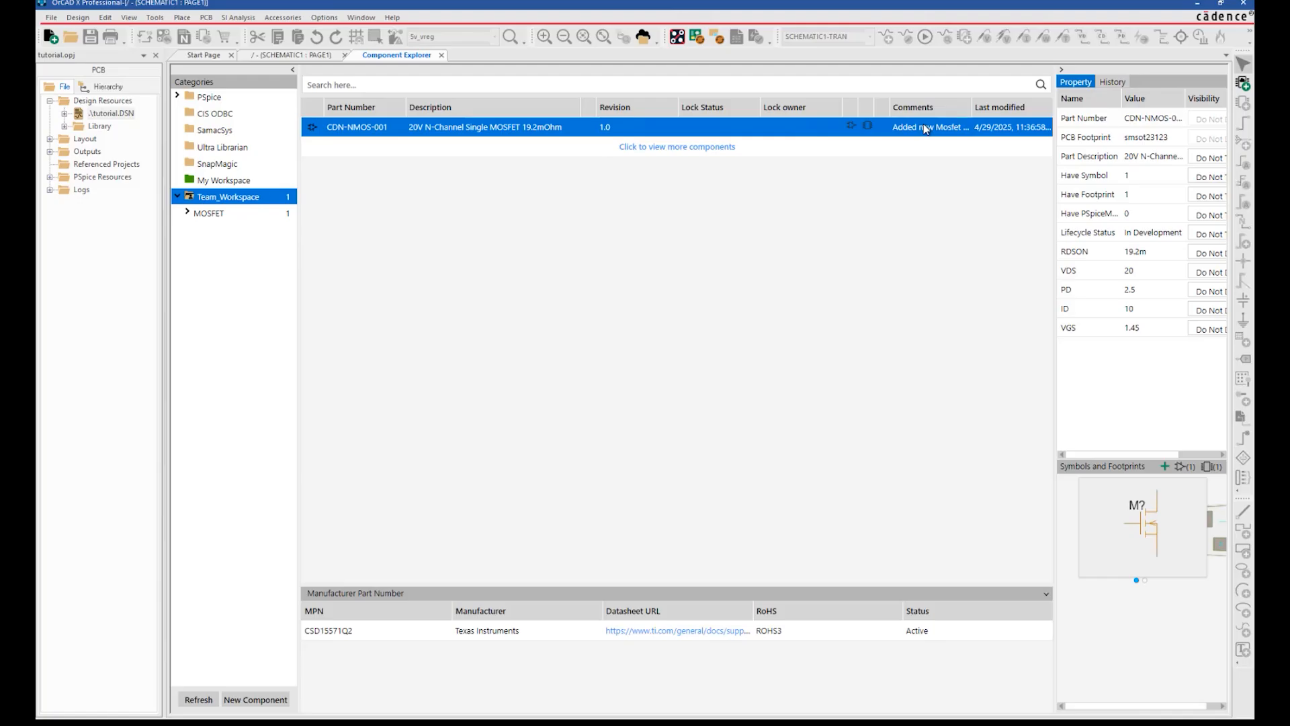
mouse_move(858, 579)
left_mouse_down()
mouse_move(969, 578)
mouse_move(852, 581)
left_mouse_up()
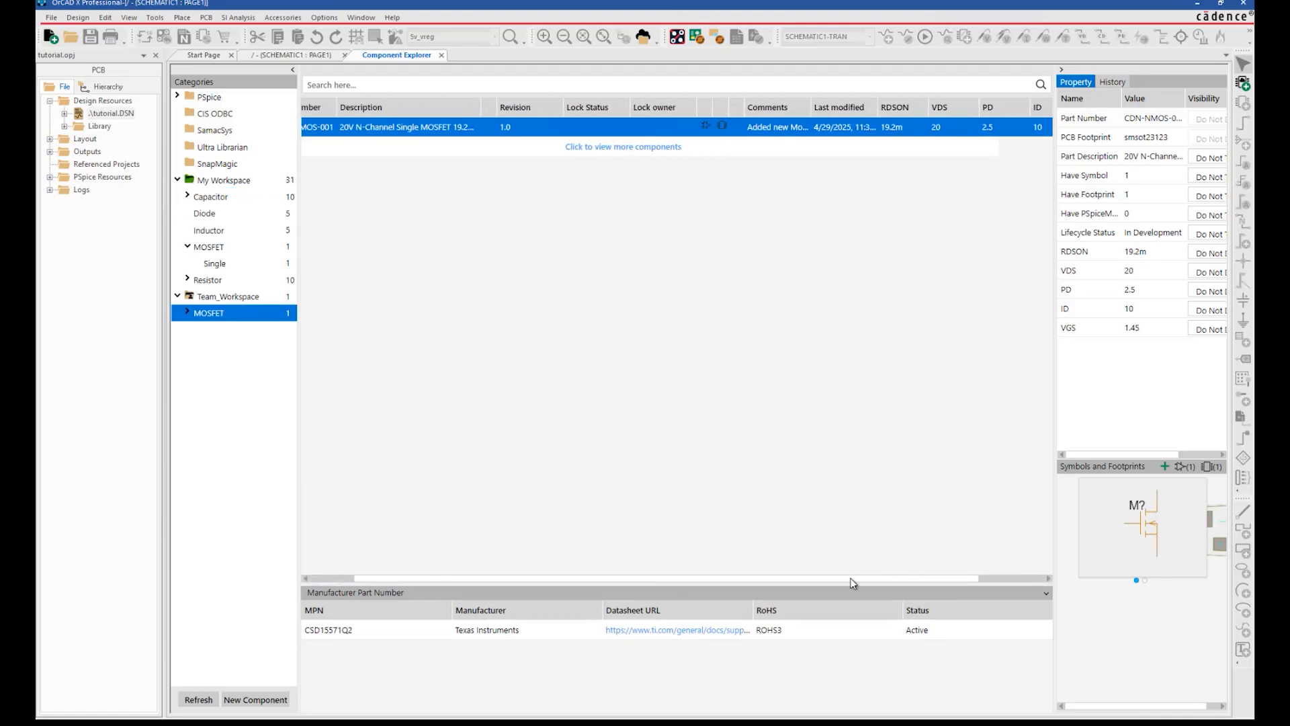
Copy CDN-NMOS-001 to My Workspace and view My Workspace's MOSFET category.
right_click(597, 130)
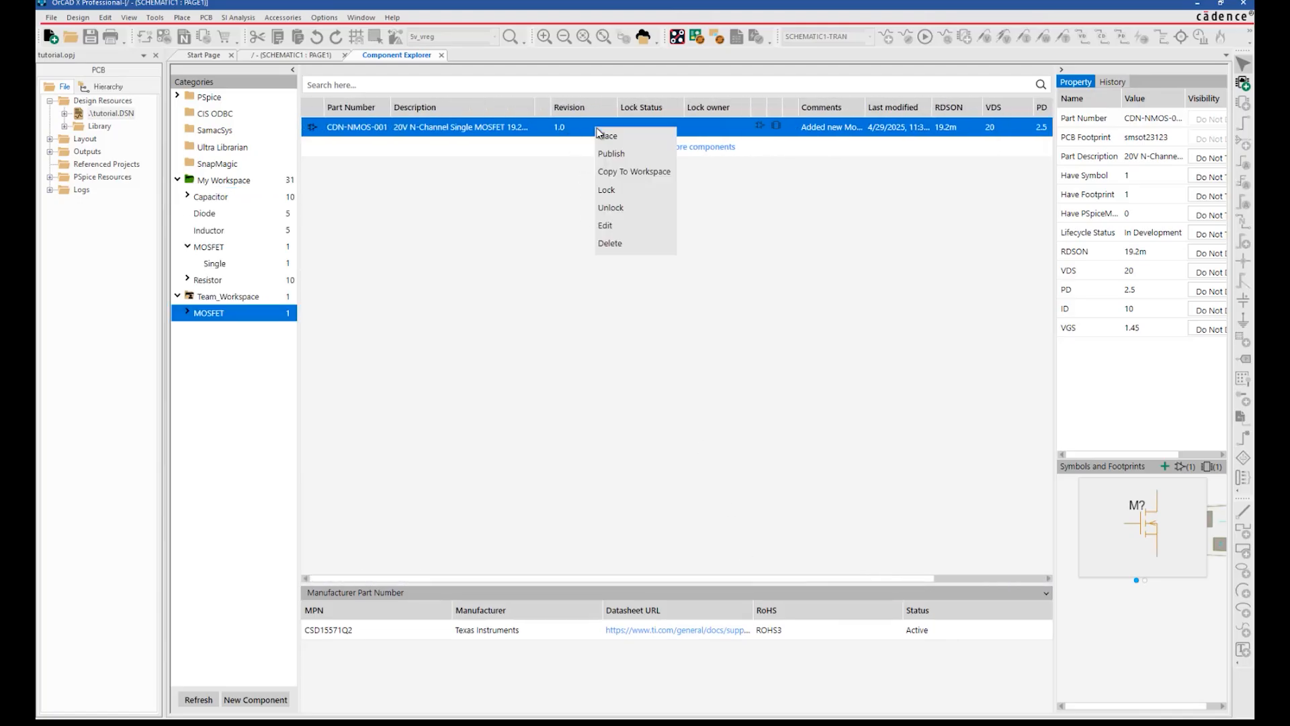
left_click(615, 229)
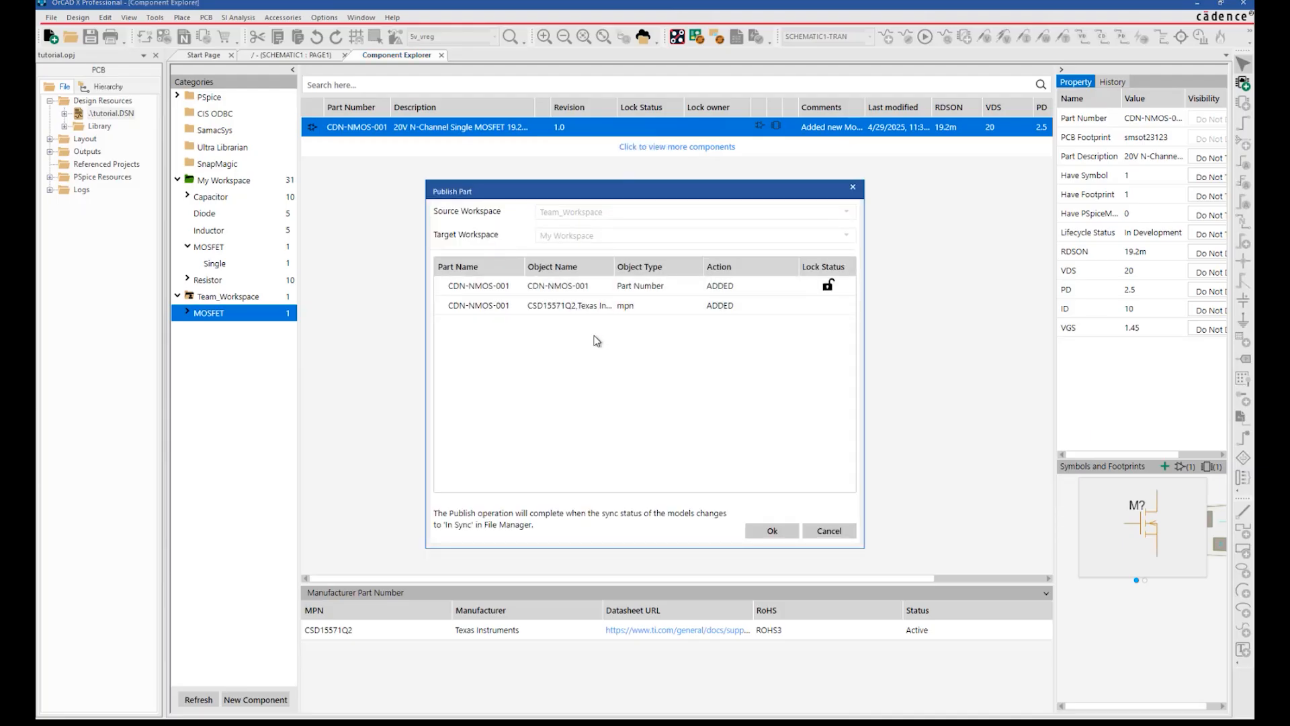
left_click(770, 530)
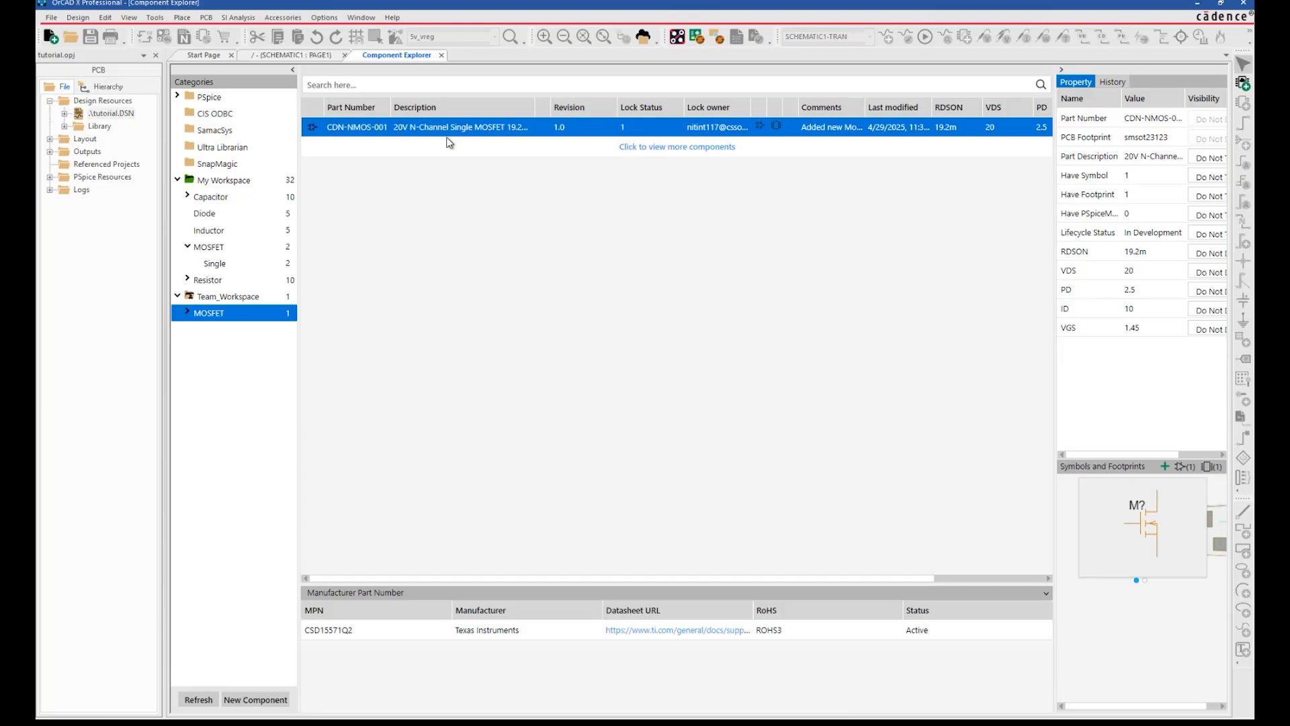
left_click(209, 247)
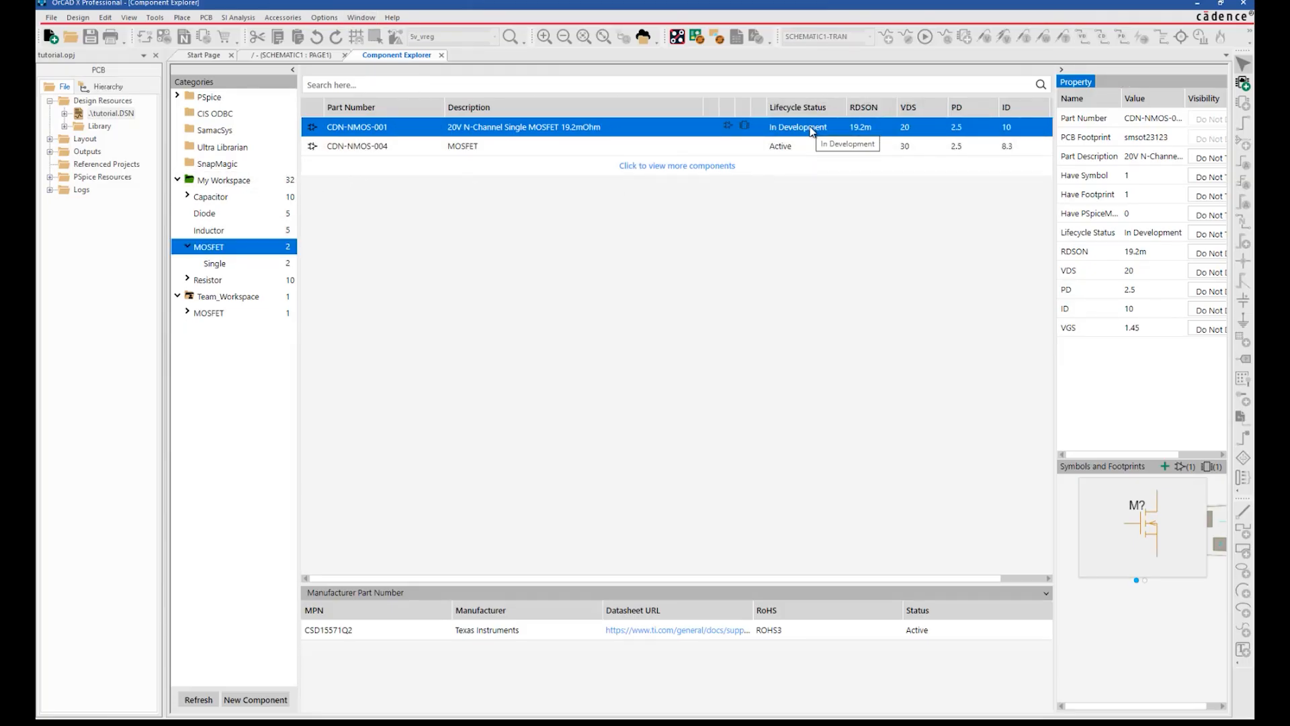
right_click(582, 129)
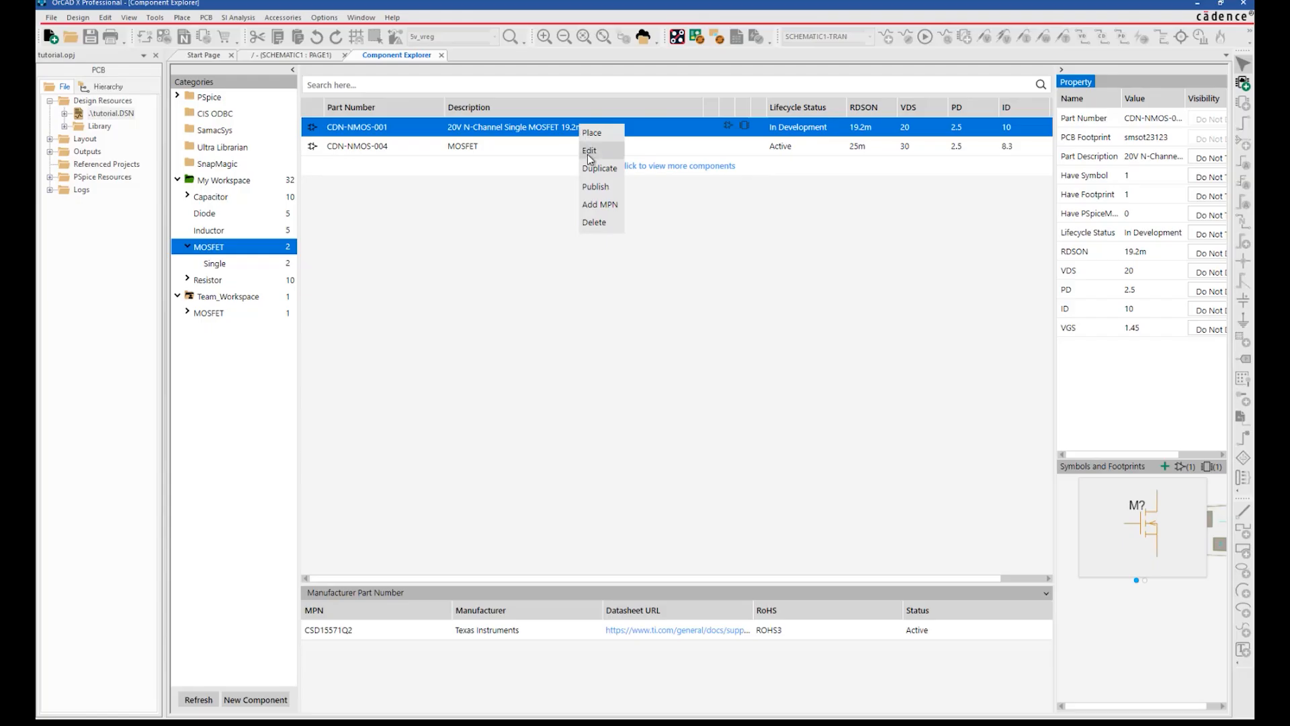
Edit CDN-NMOS-001 and add a PSpice model from its Models tab.
left_click(590, 152)
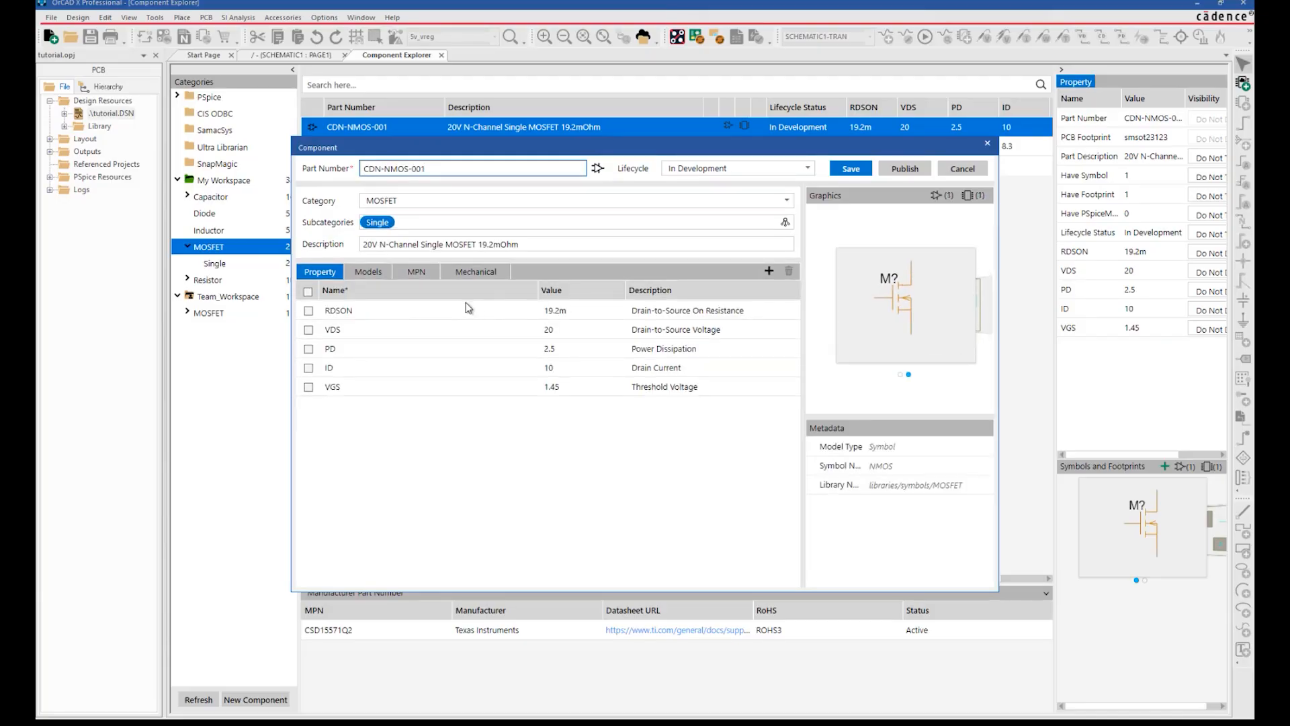
left_click(365, 279)
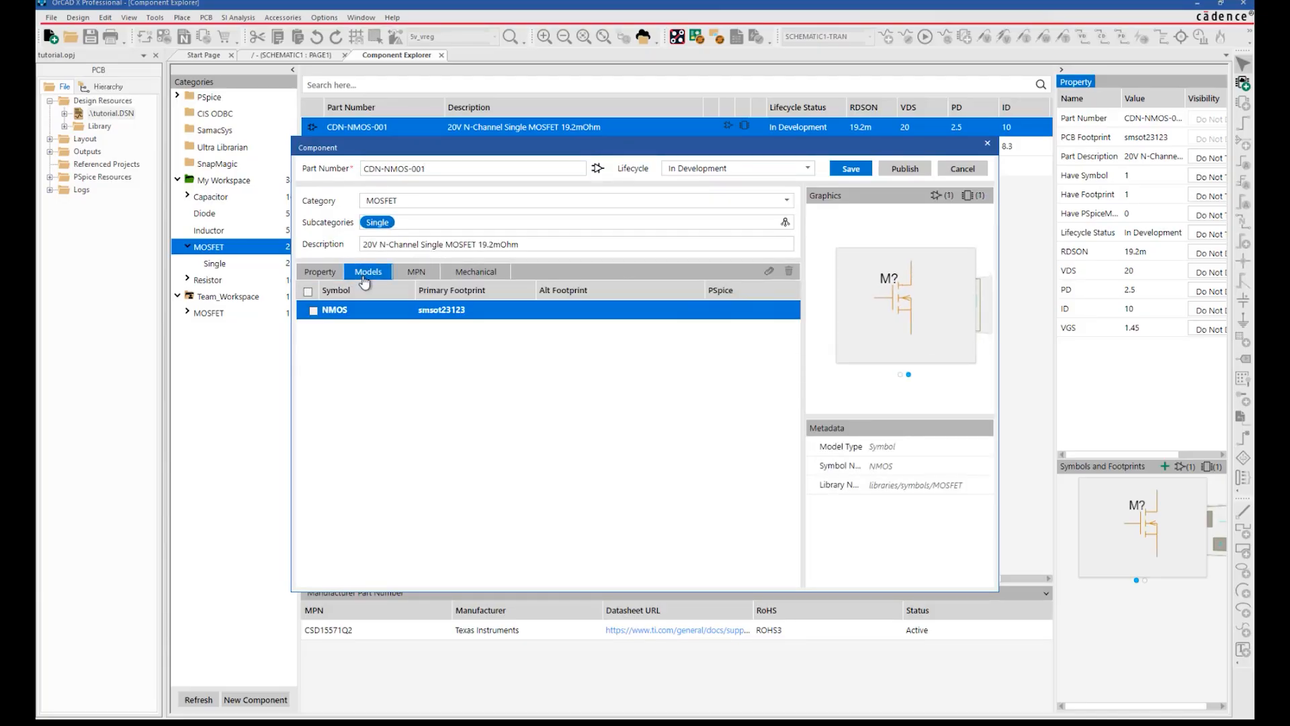
left_click(769, 271)
left_click(757, 321)
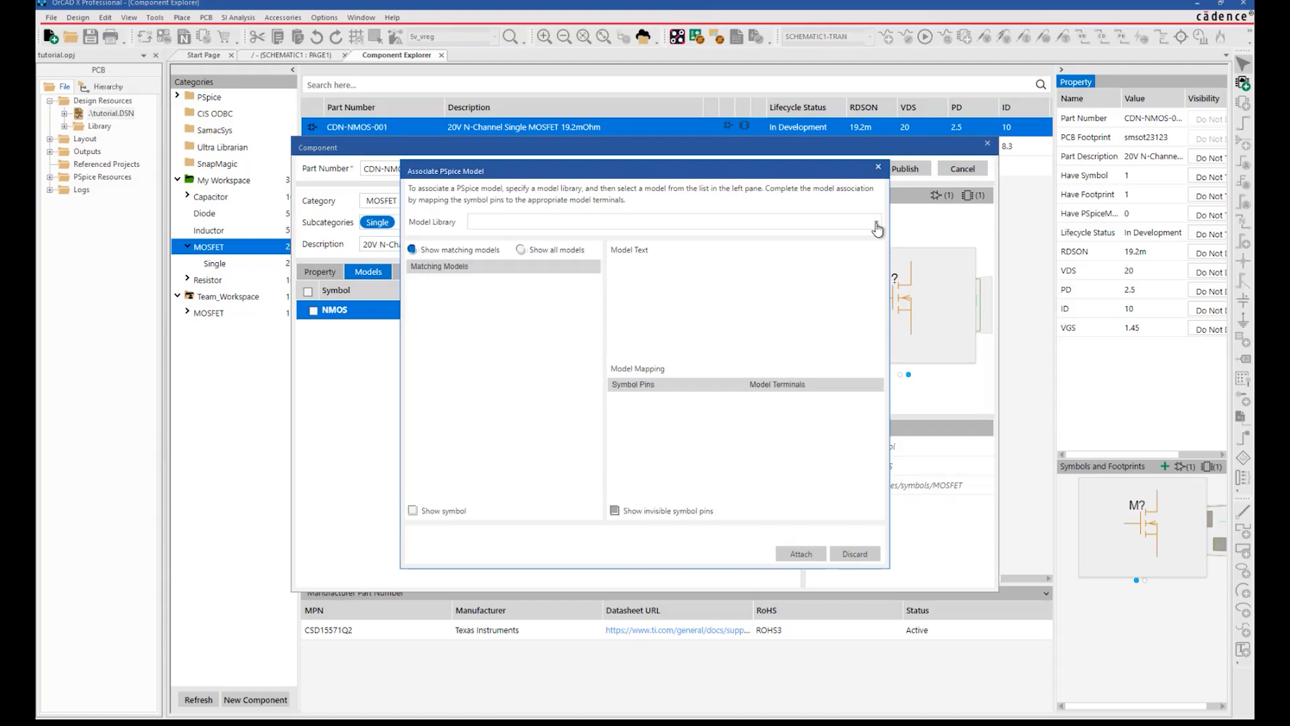
Pick the POWER_NMOS_P model from the breakout.lib model library.
left_click(877, 226)
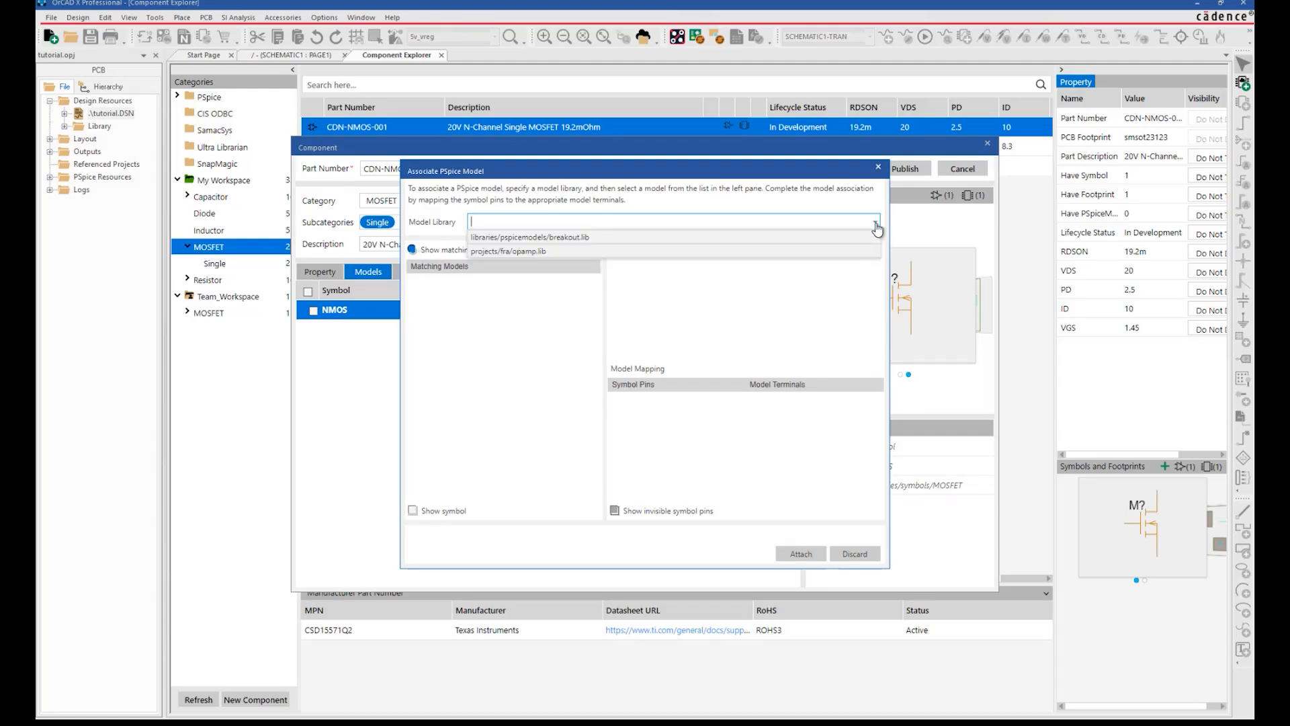
left_click(698, 240)
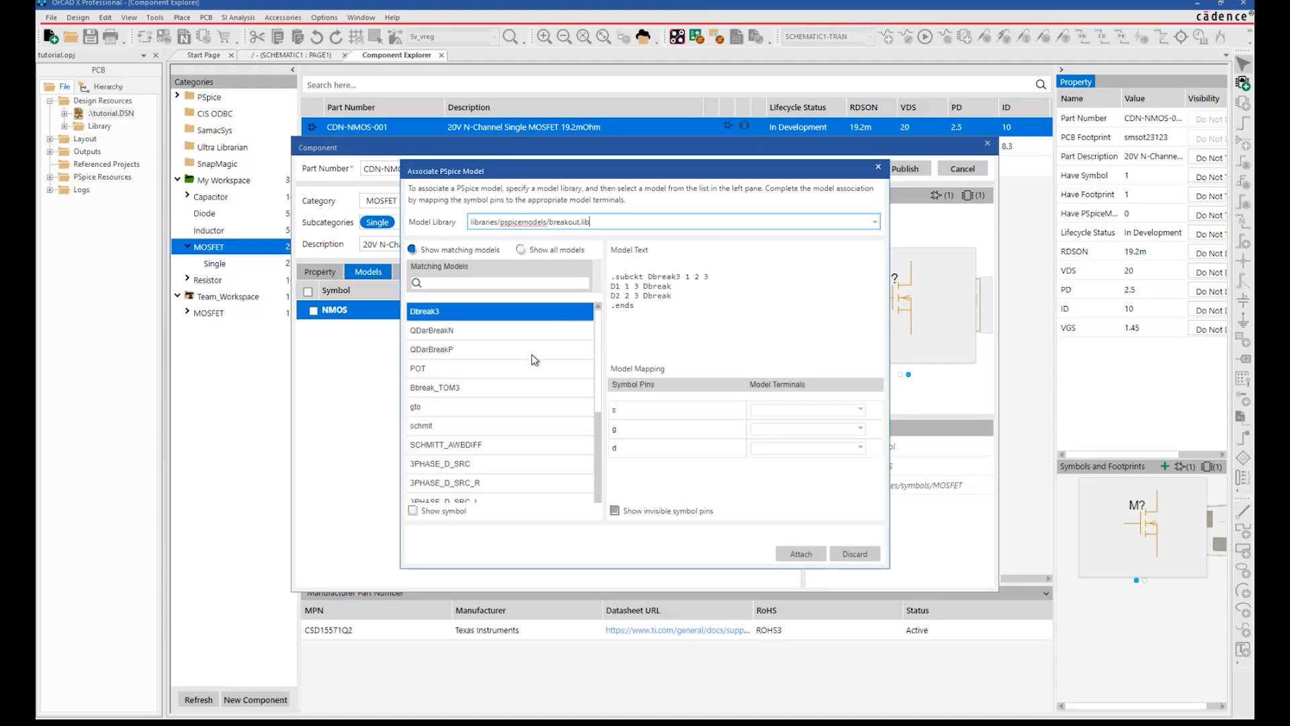
scroll(531, 353, "down", 5)
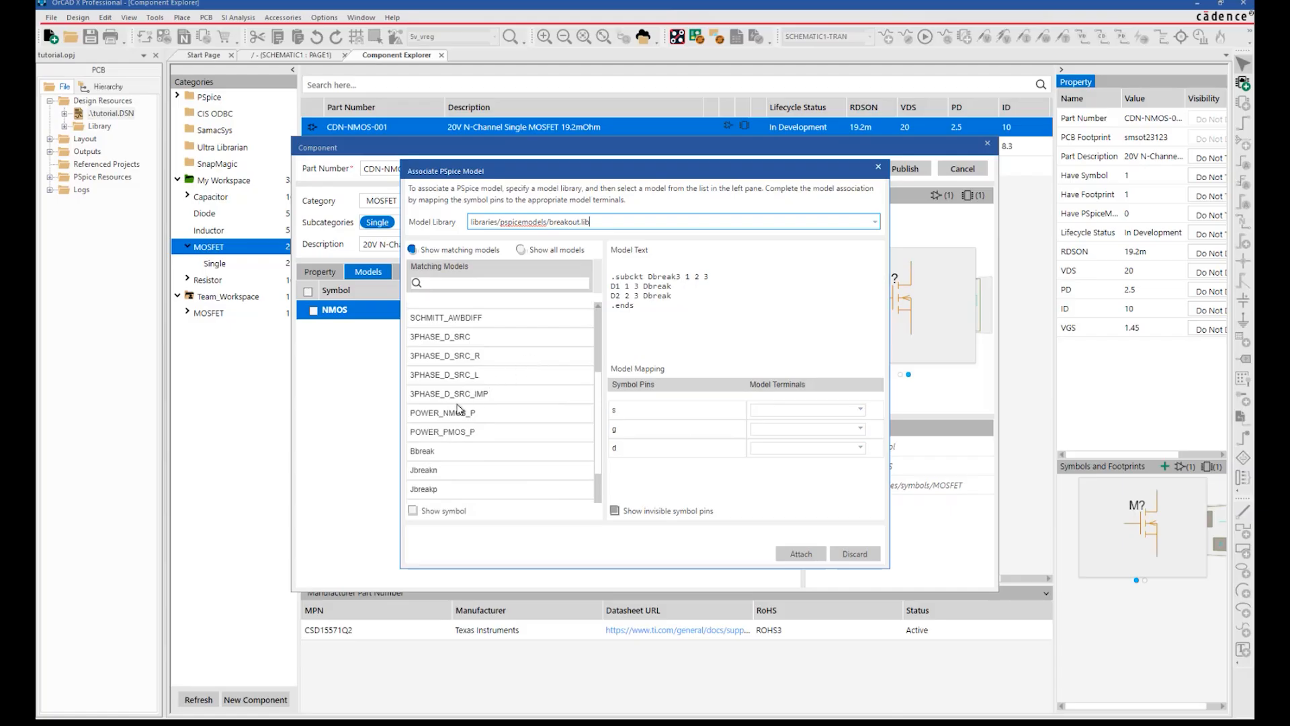
left_click(450, 413)
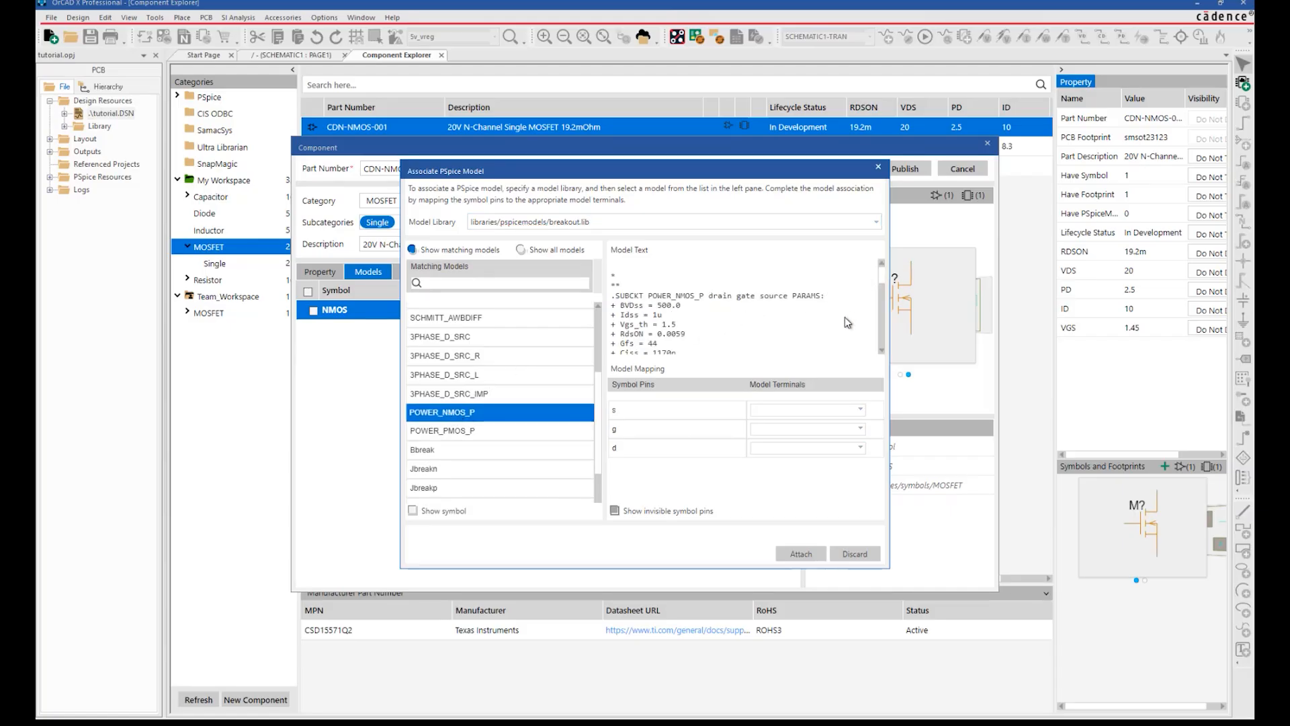
Map symbol pins s, g and d to the source, gate and drain model terminals.
left_click(859, 412)
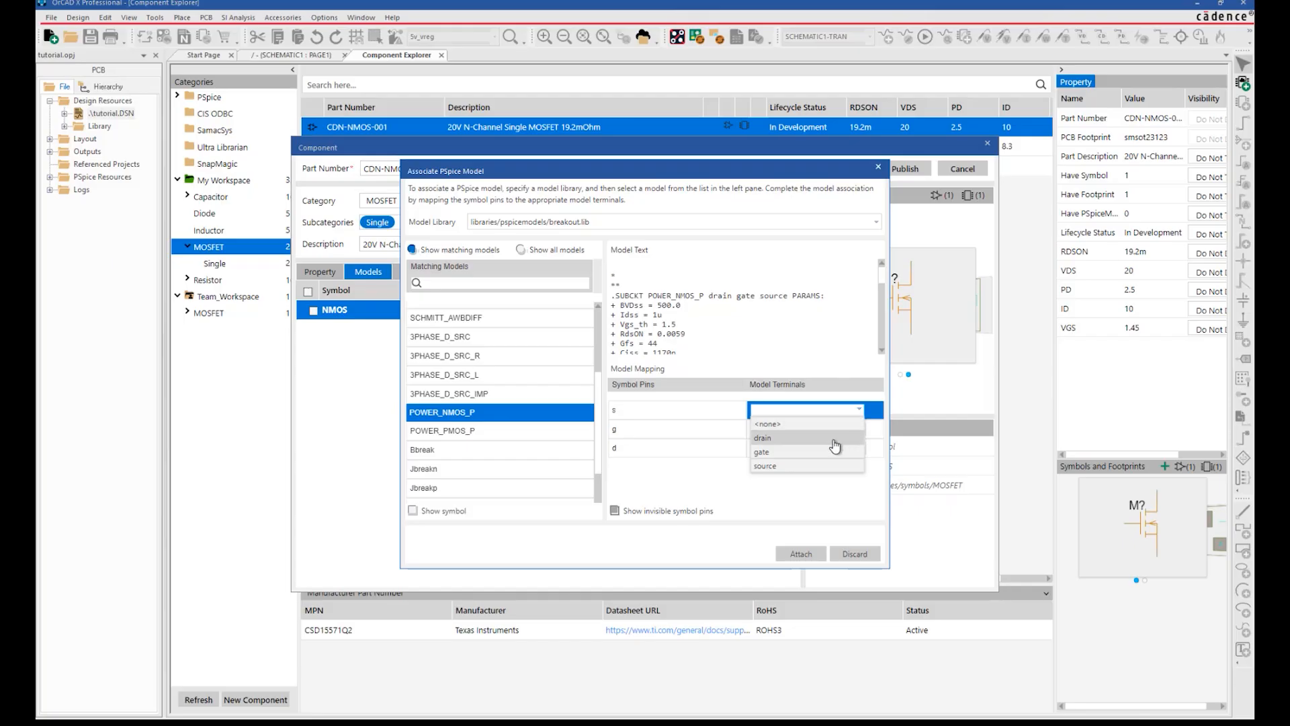
left_click(834, 466)
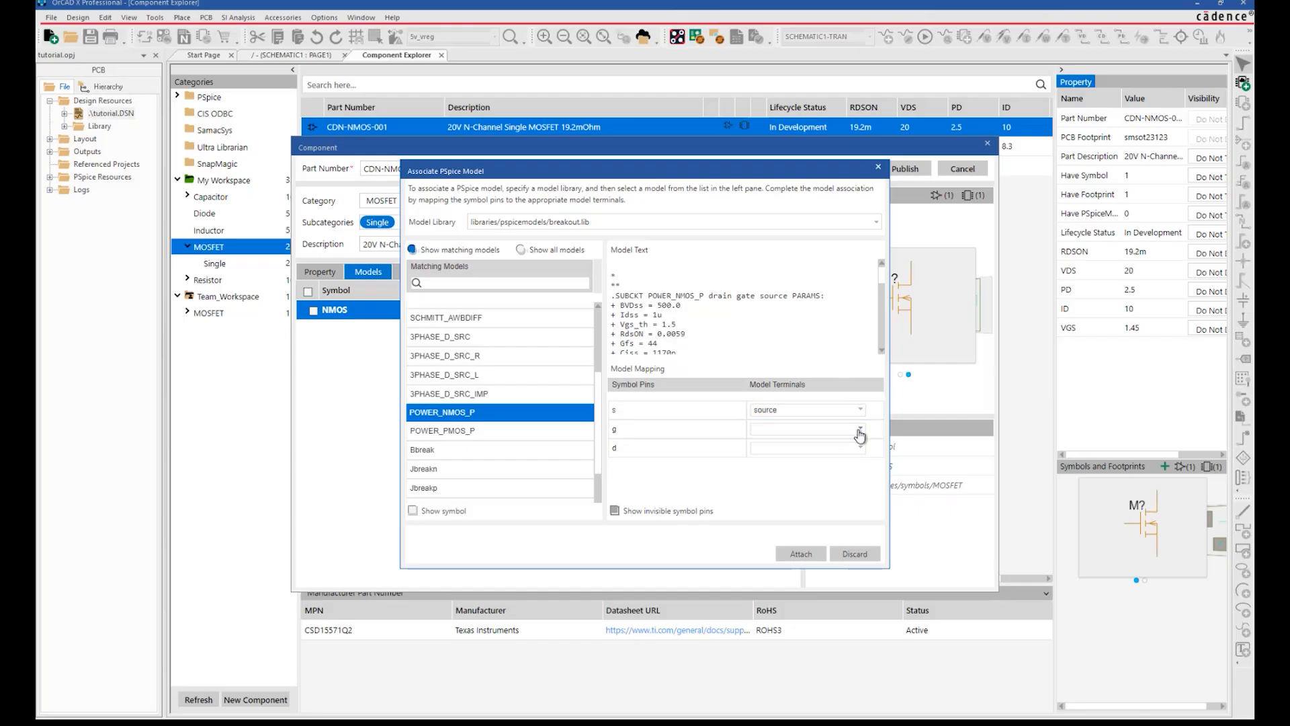
left_click(858, 431)
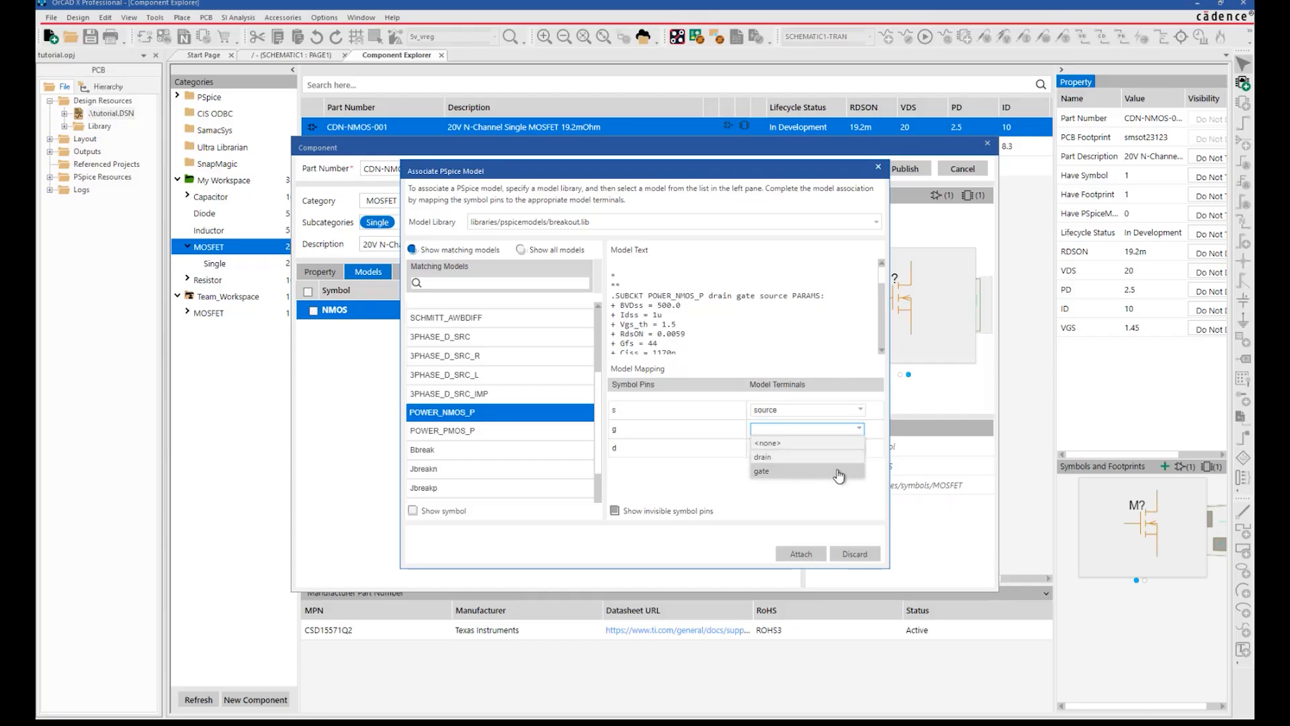
left_click(836, 472)
left_click(865, 447)
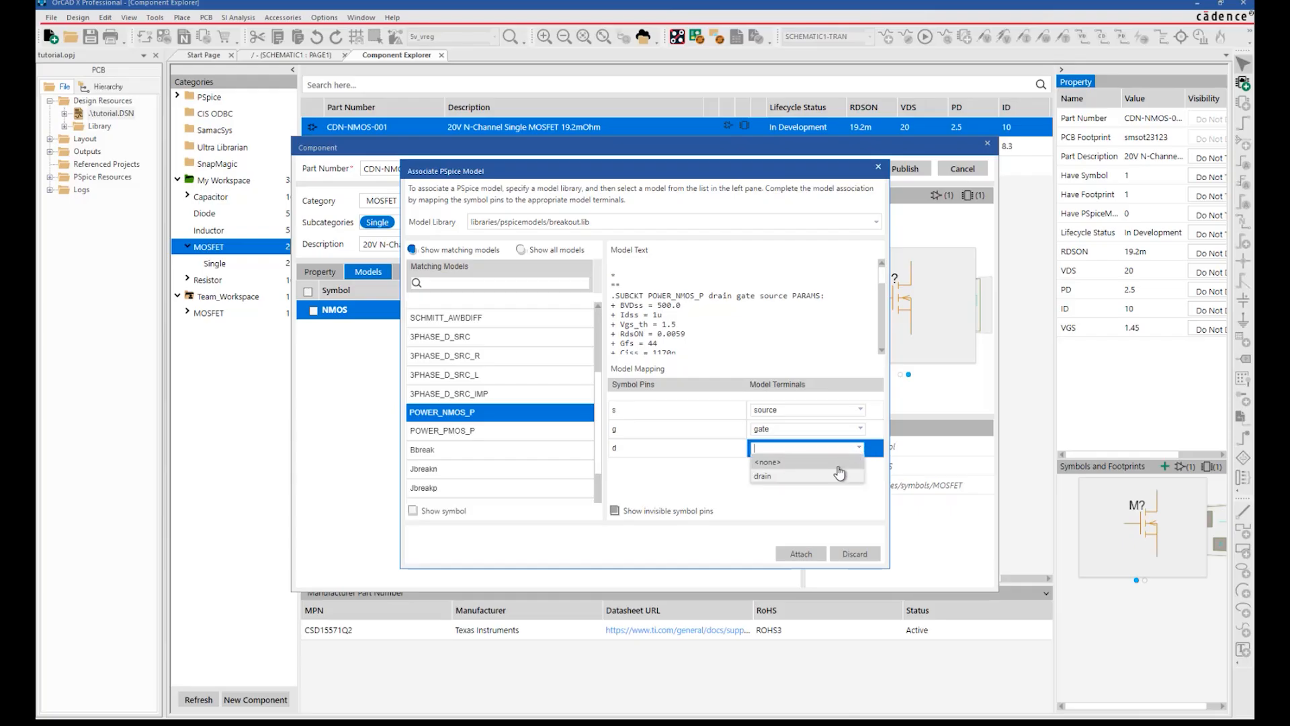
left_click(840, 479)
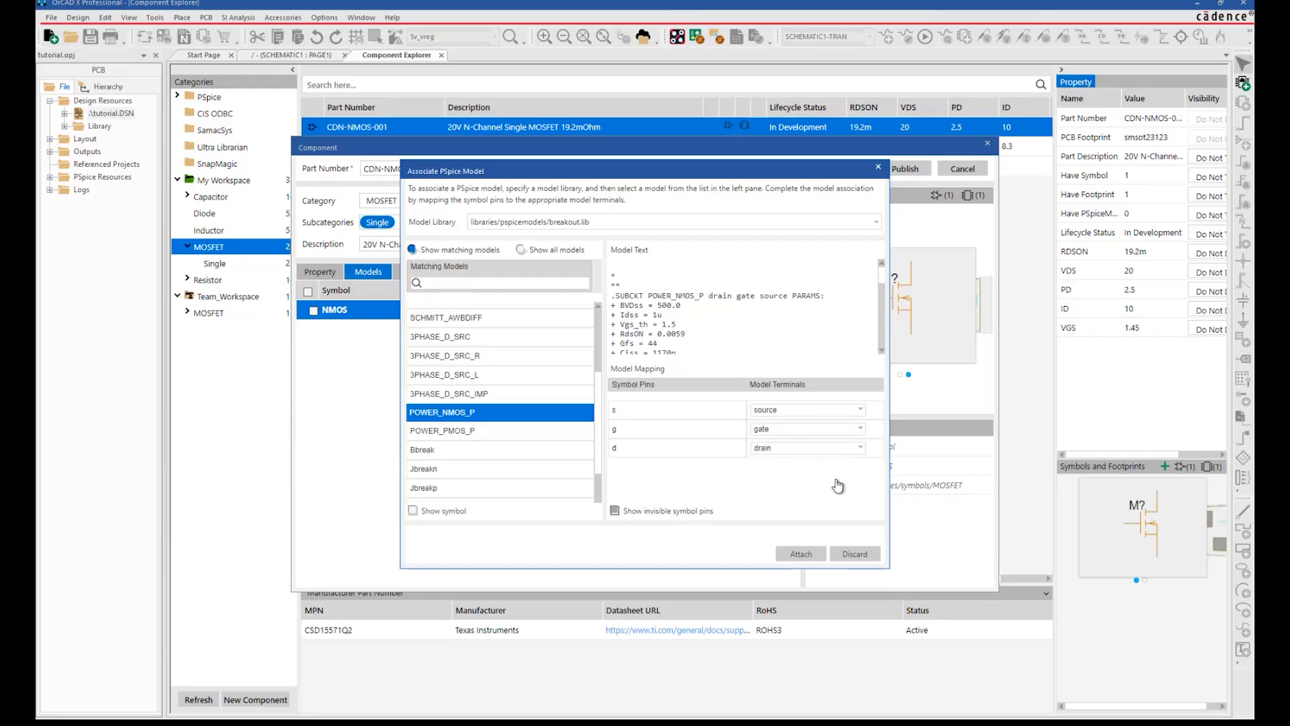
Attach POWER_NMOS_P to the symbol, set lifecycle status to Active, and save CDN-NMOS-001.
left_click(801, 554)
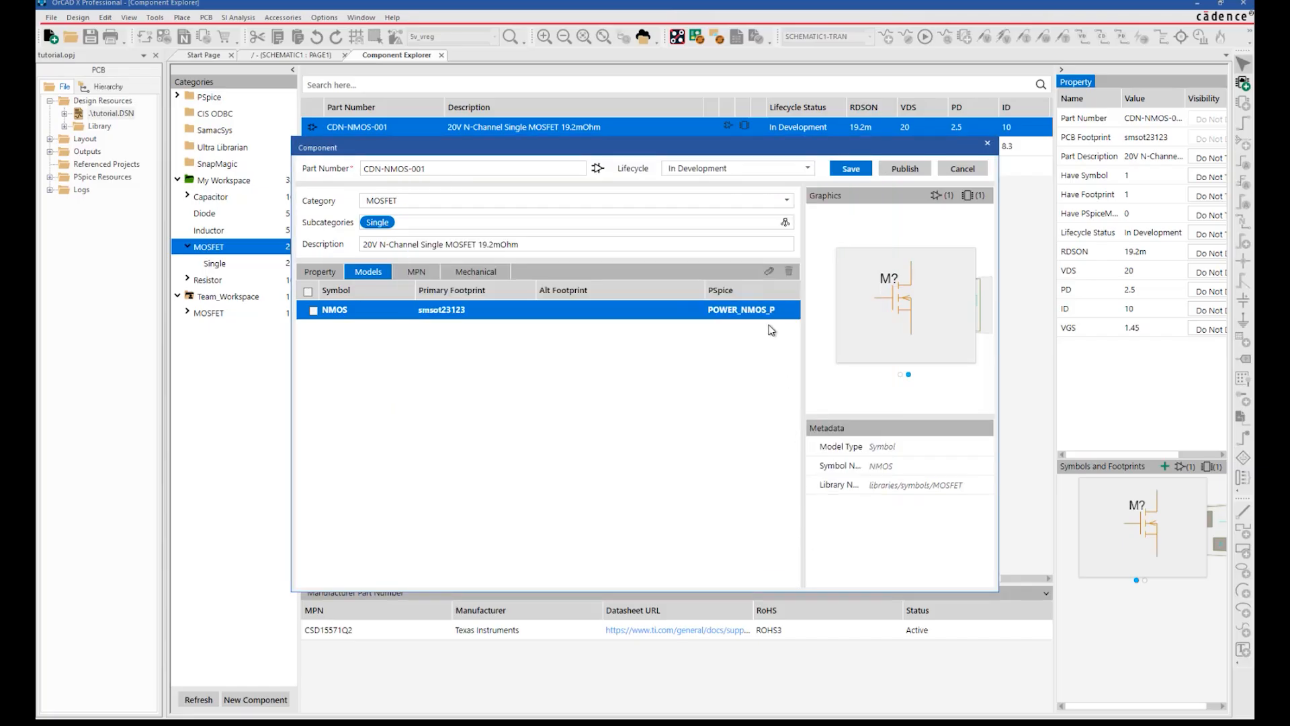
left_click(334, 273)
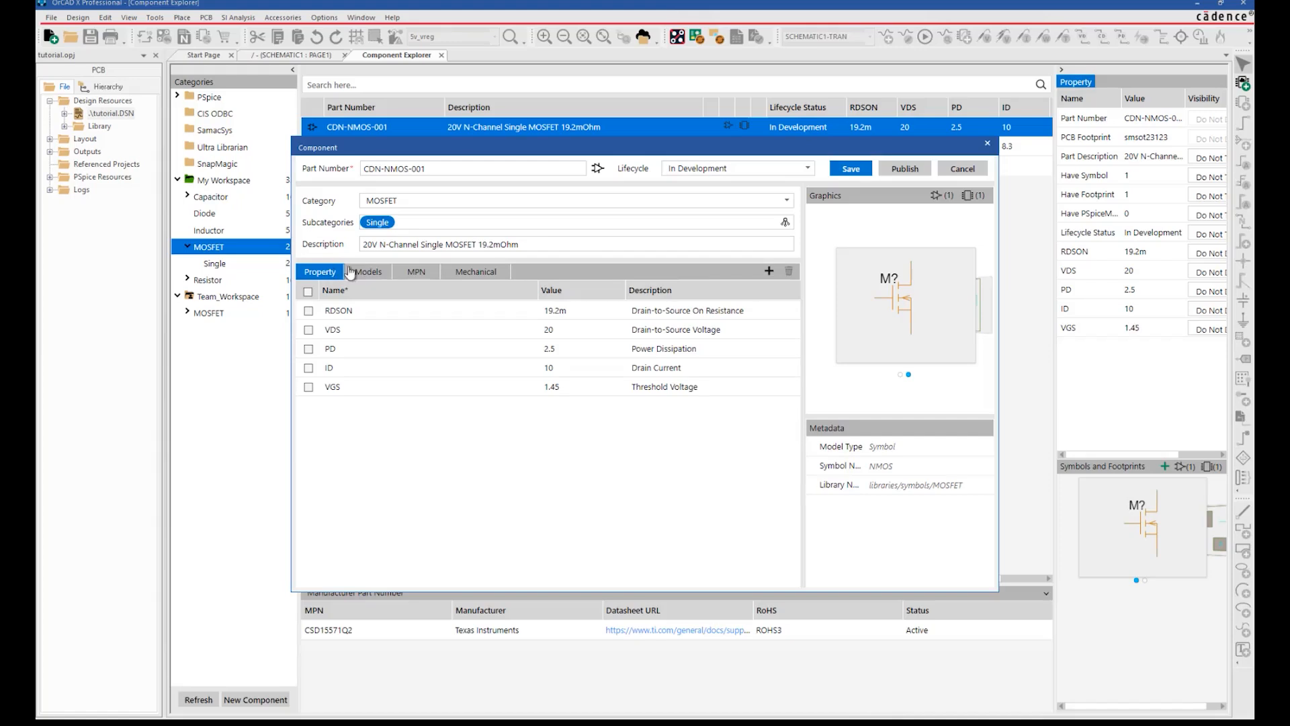
left_click(809, 172)
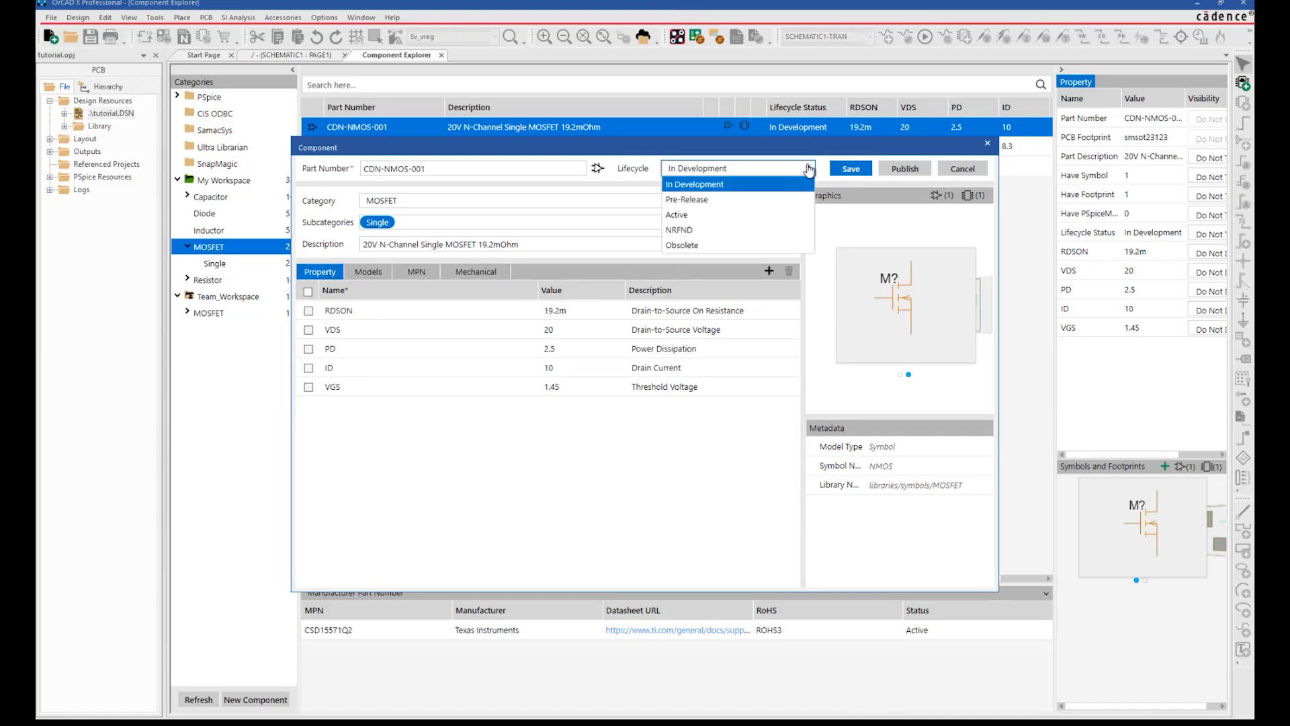
left_click(738, 215)
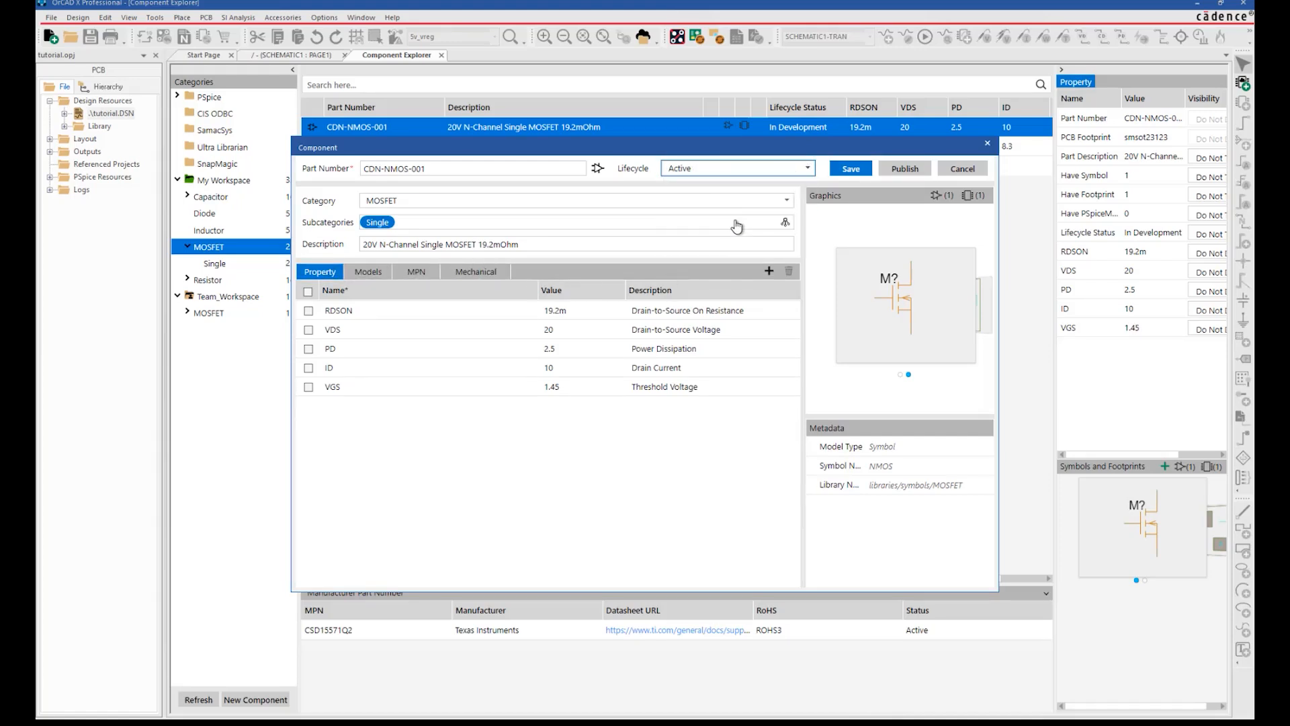
left_click(851, 170)
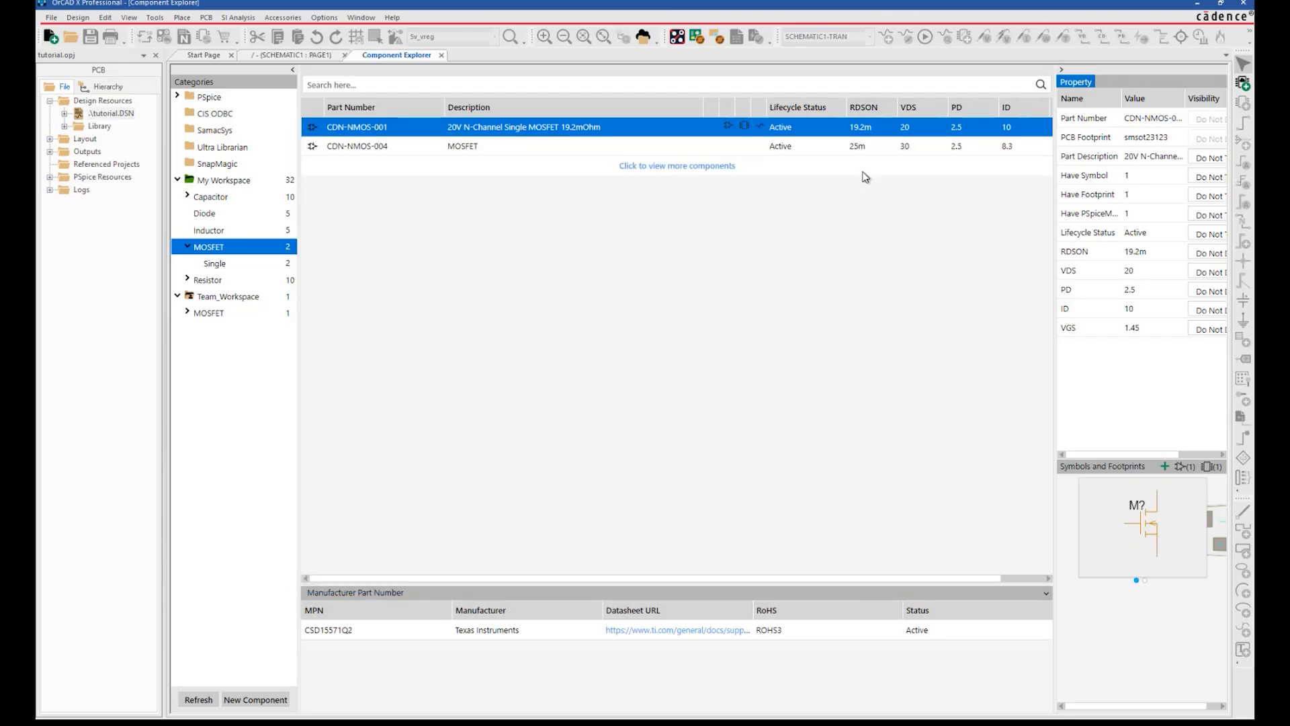
Publish the updated CDN-NMOS-001 as a Major revision with comment 'MOSFET Component updated'.
right_click(652, 128)
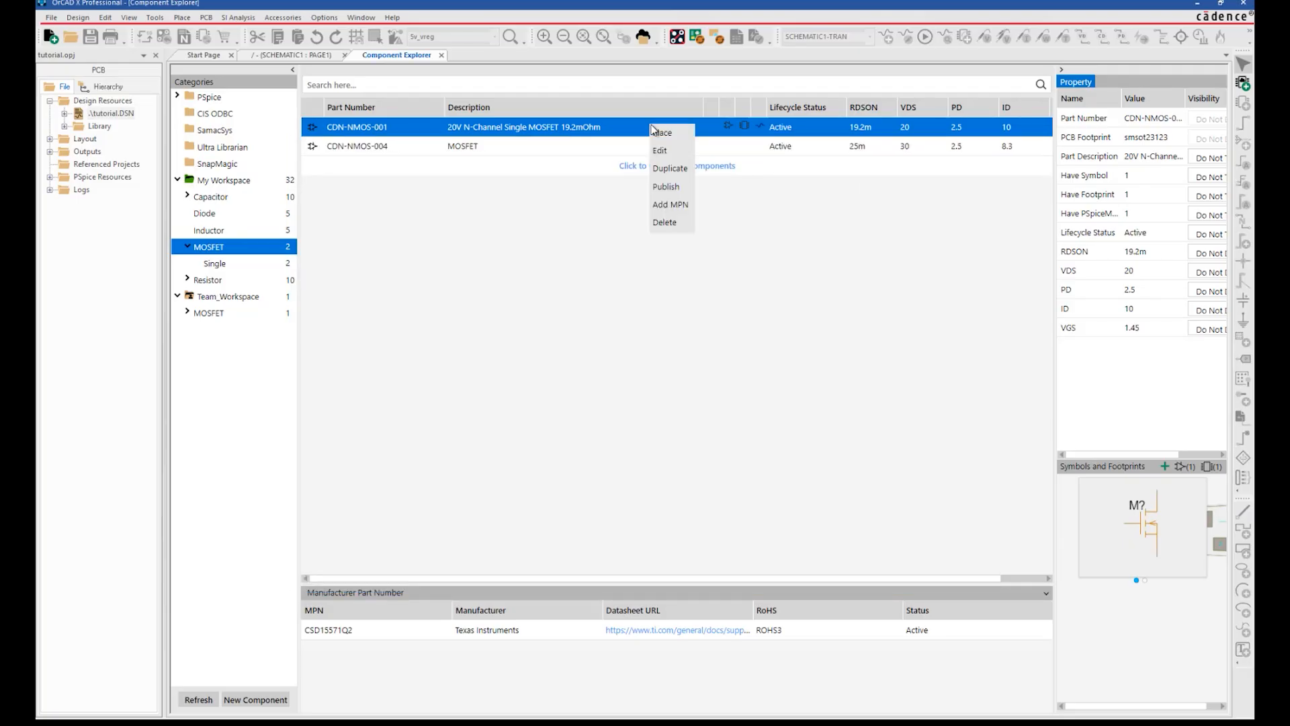
left_click(672, 191)
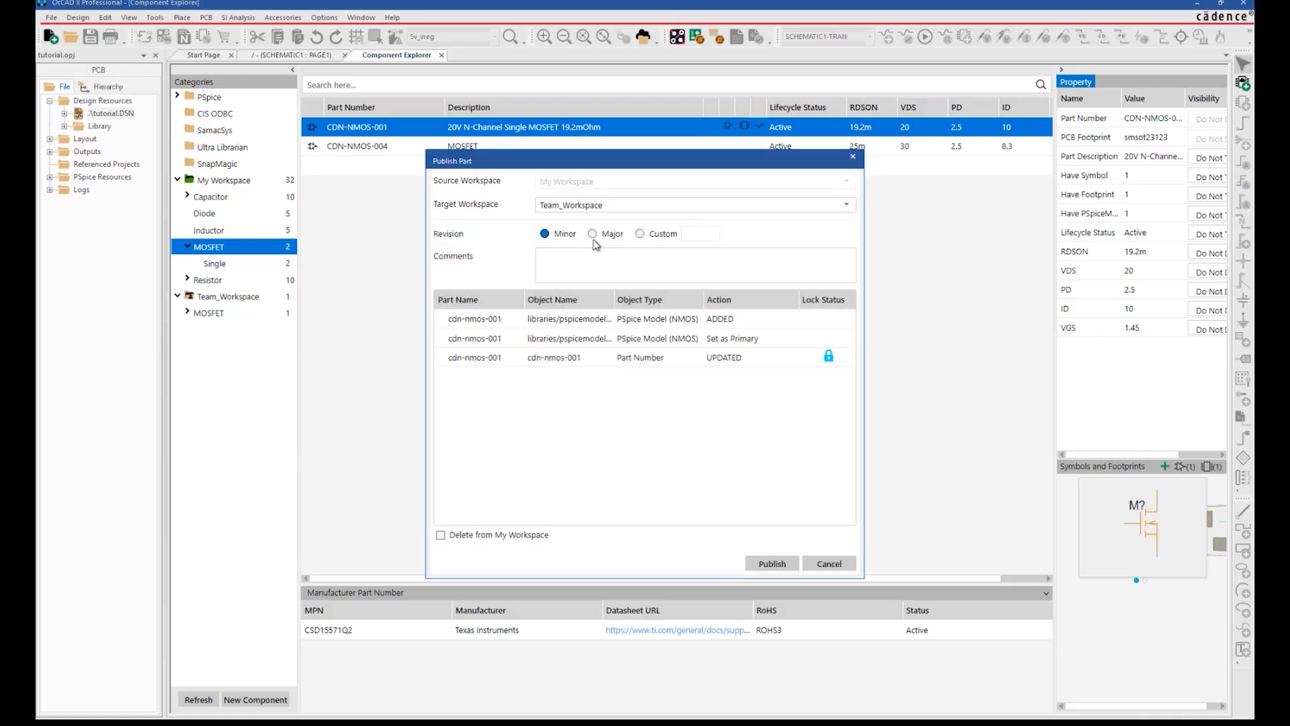
left_click(593, 234)
left_click(596, 259)
type("MOS")
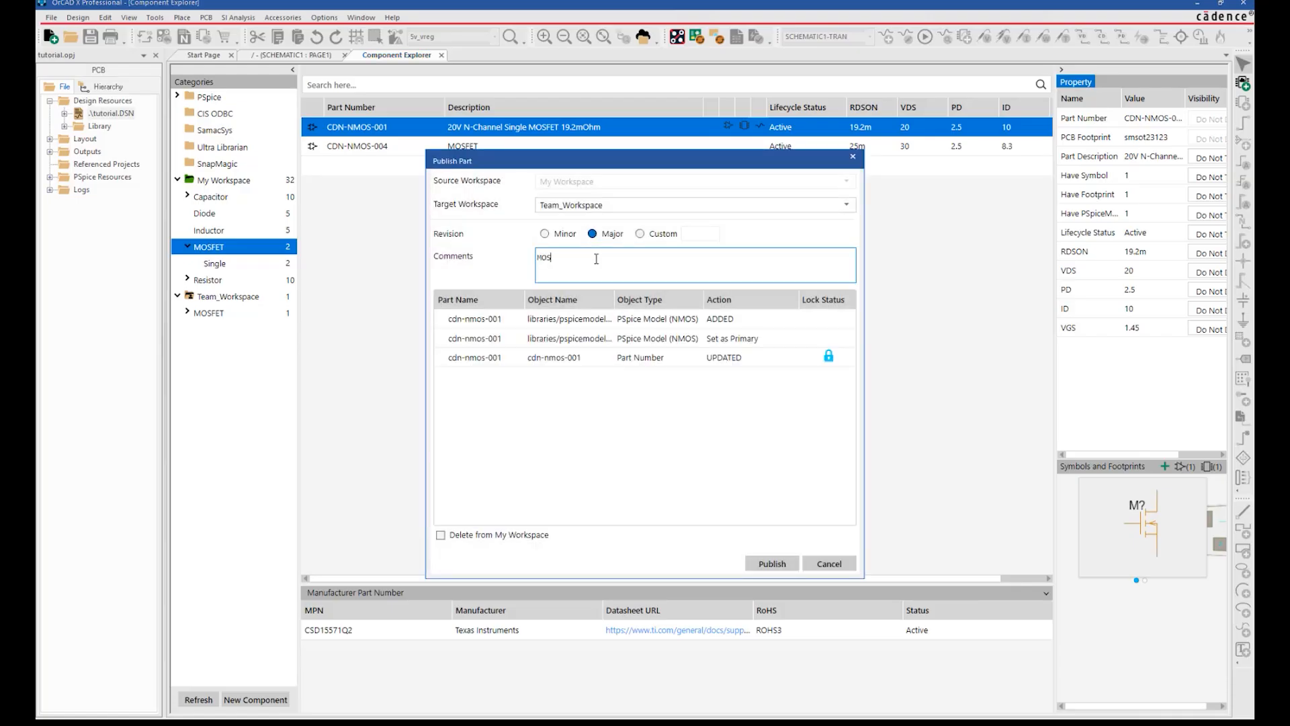
type("FET Component updated")
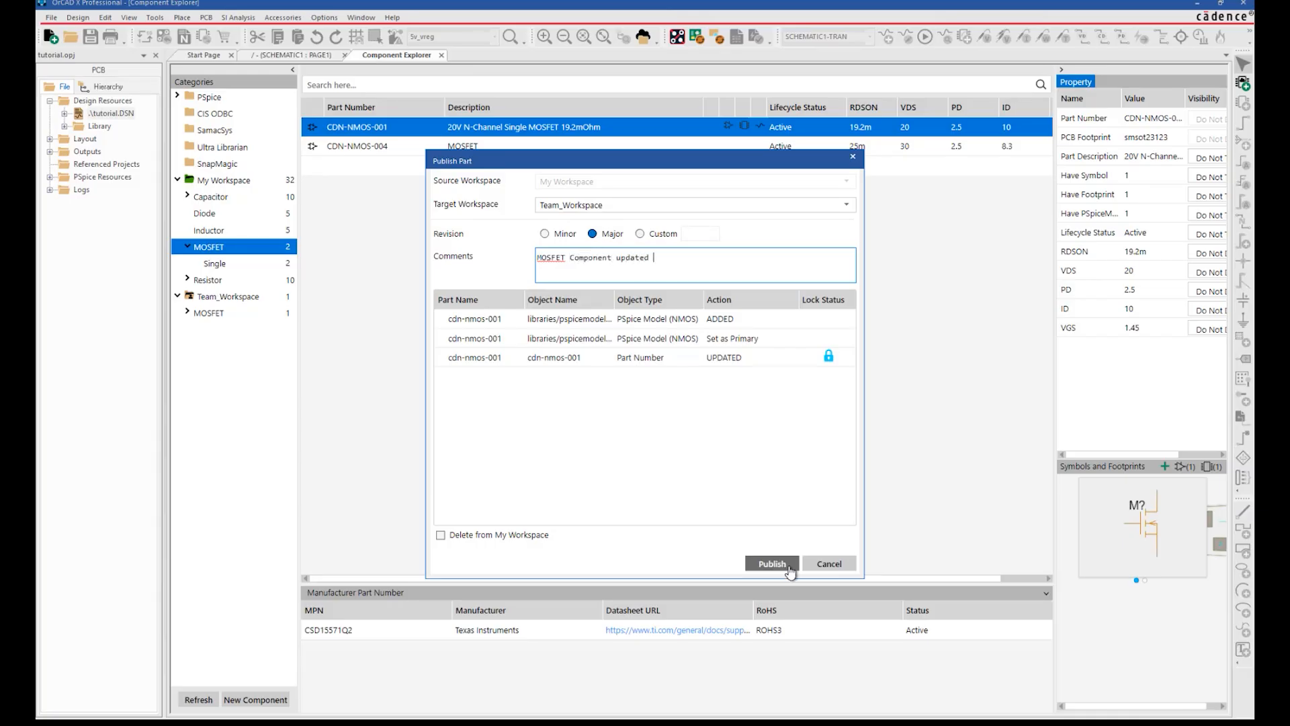
left_click(773, 564)
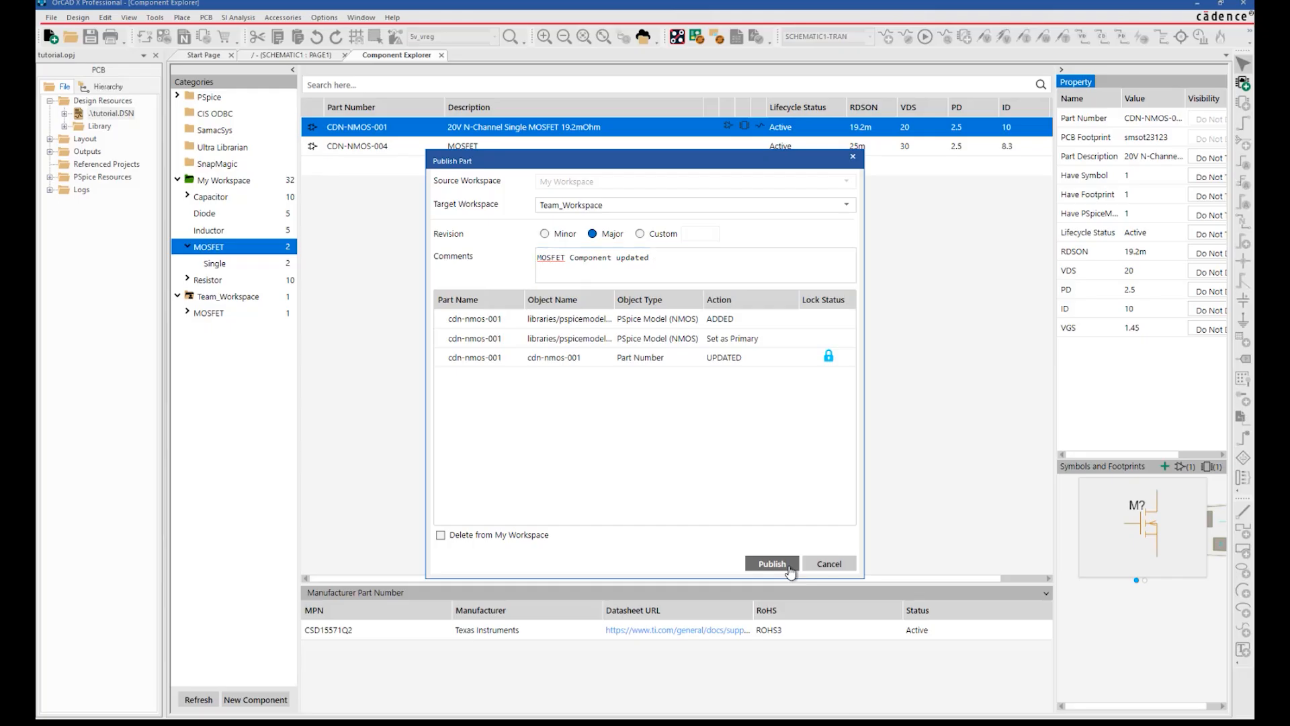
Publish CDN-NMOS-004 to Team_Workspace as a Minor revision with comment 'CDN-NMOS-004 --Metda'.
right_click(606, 153)
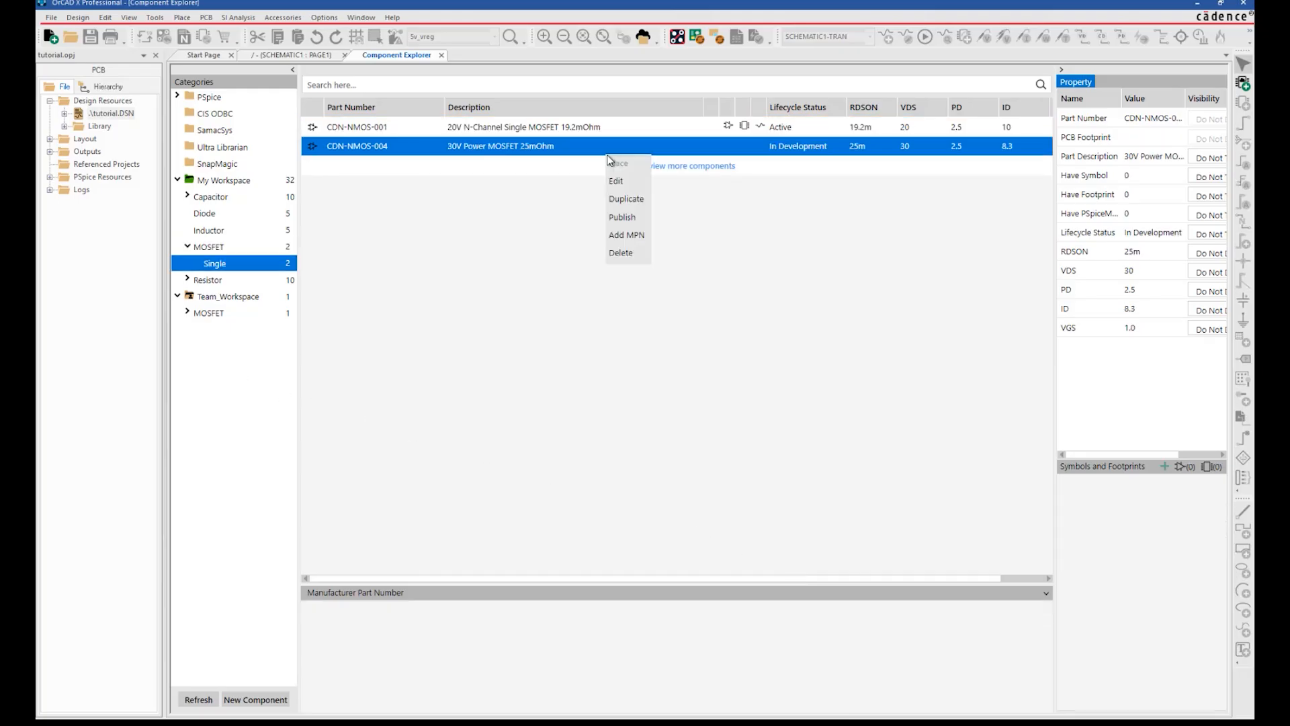
left_click(631, 213)
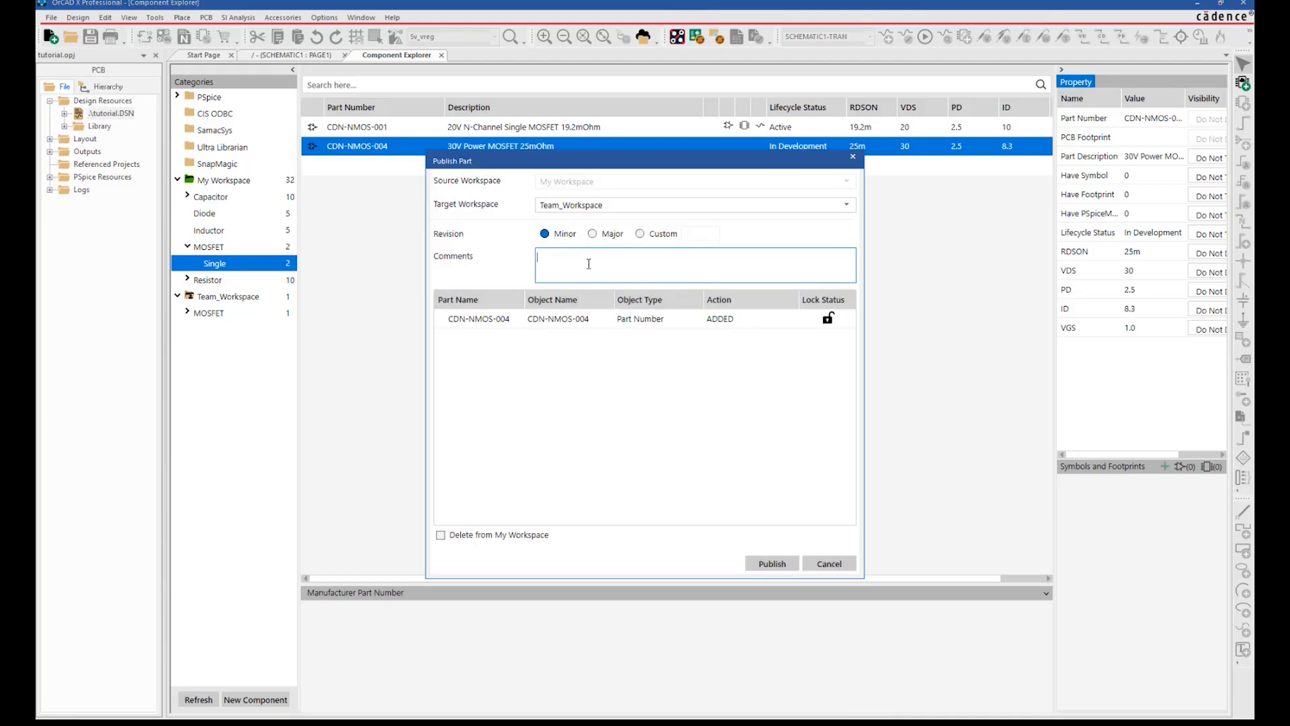
left_click(602, 267)
type("CDn")
key("BackSpace")
type("N-NMOS-004 --Metdata")
left_click(769, 566)
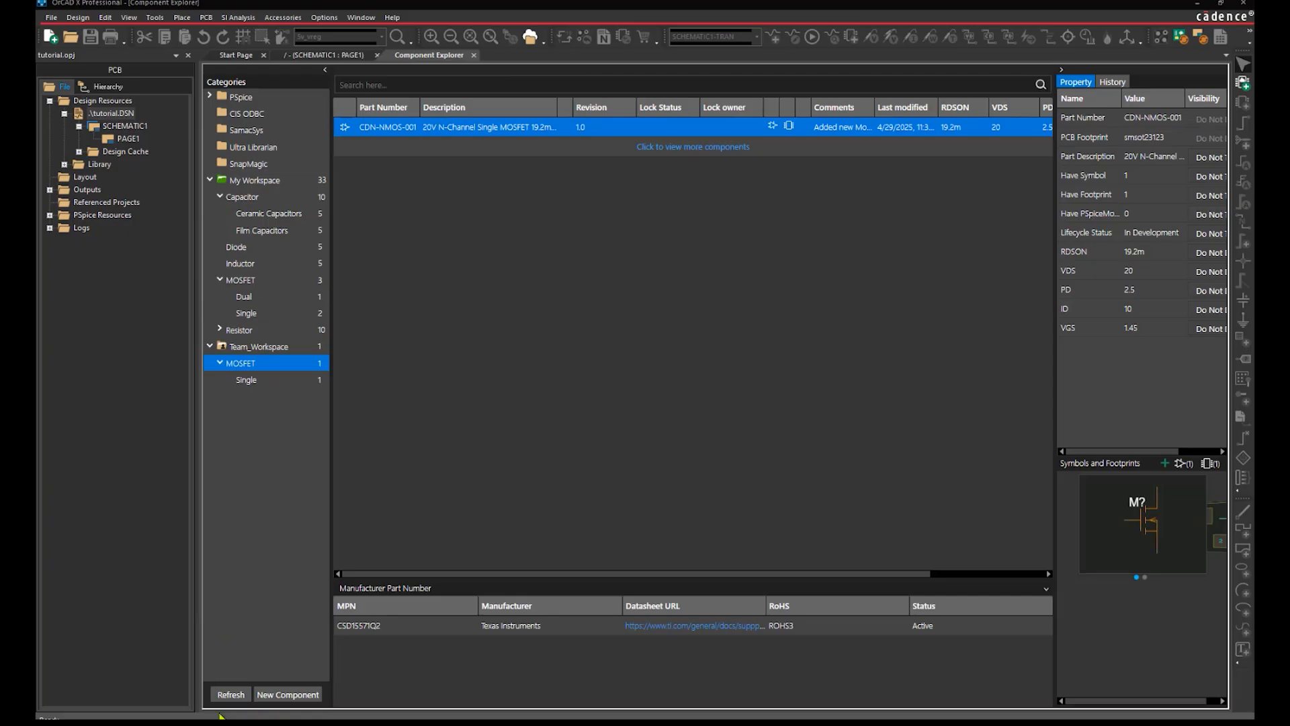
Refresh the Team_Workspace part list and select CDN-NMOS-004 to view its revision 1.0 details.
left_click(230, 695)
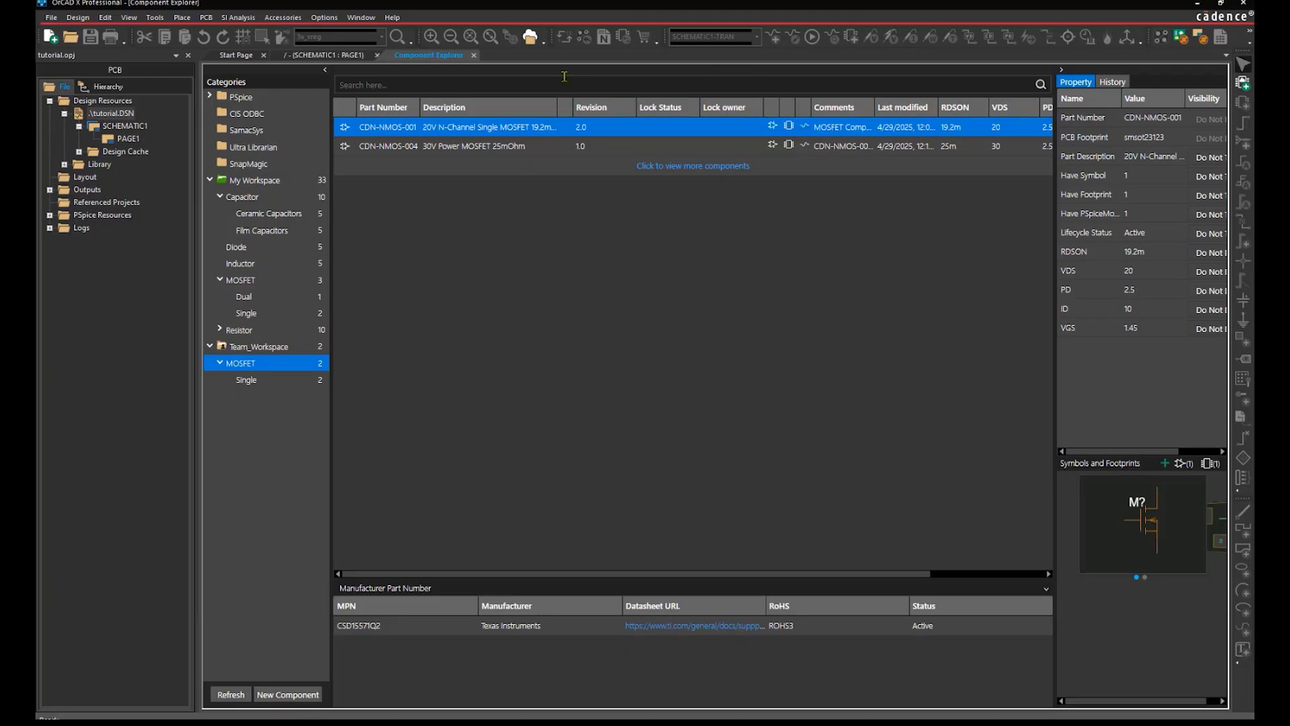
left_click(472, 146)
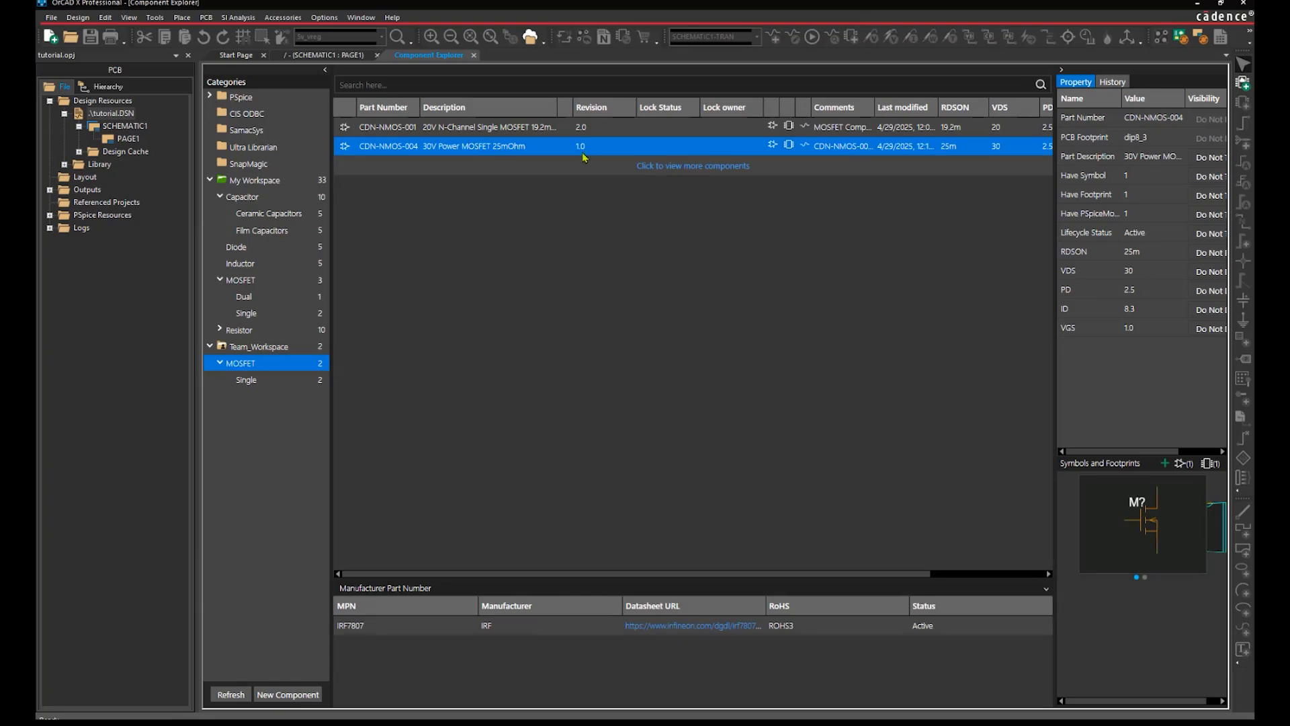
Place CDN-NMOS-004 as M1 below C4 in the converter schematic.
double_click(510, 147)
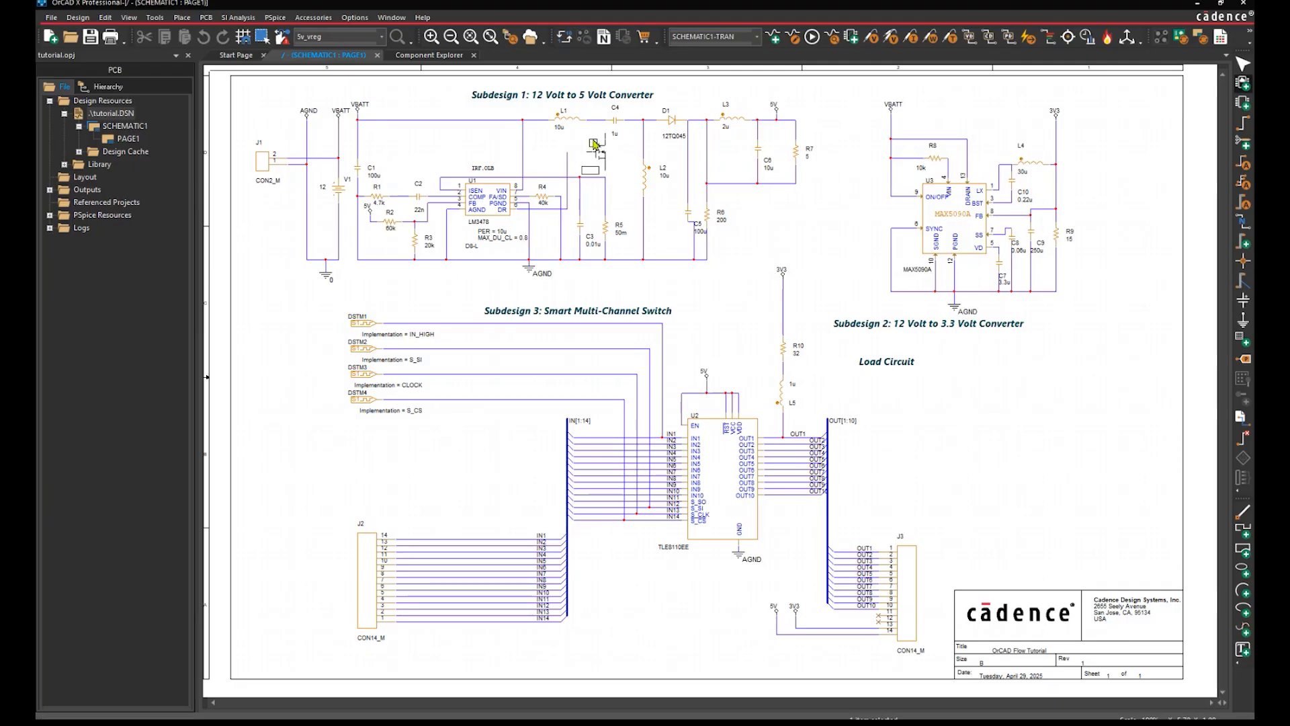
key("i")
key("i")
left_click(594, 145)
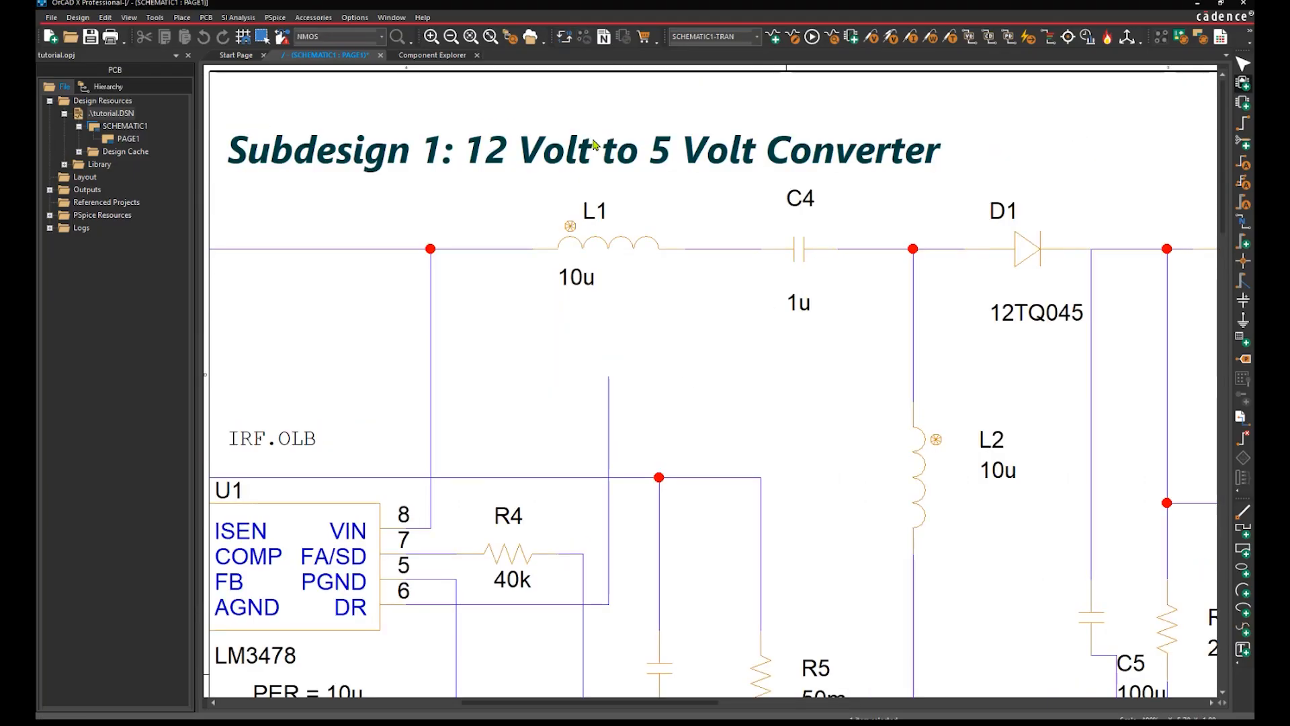
key("Escape")
left_click(743, 213)
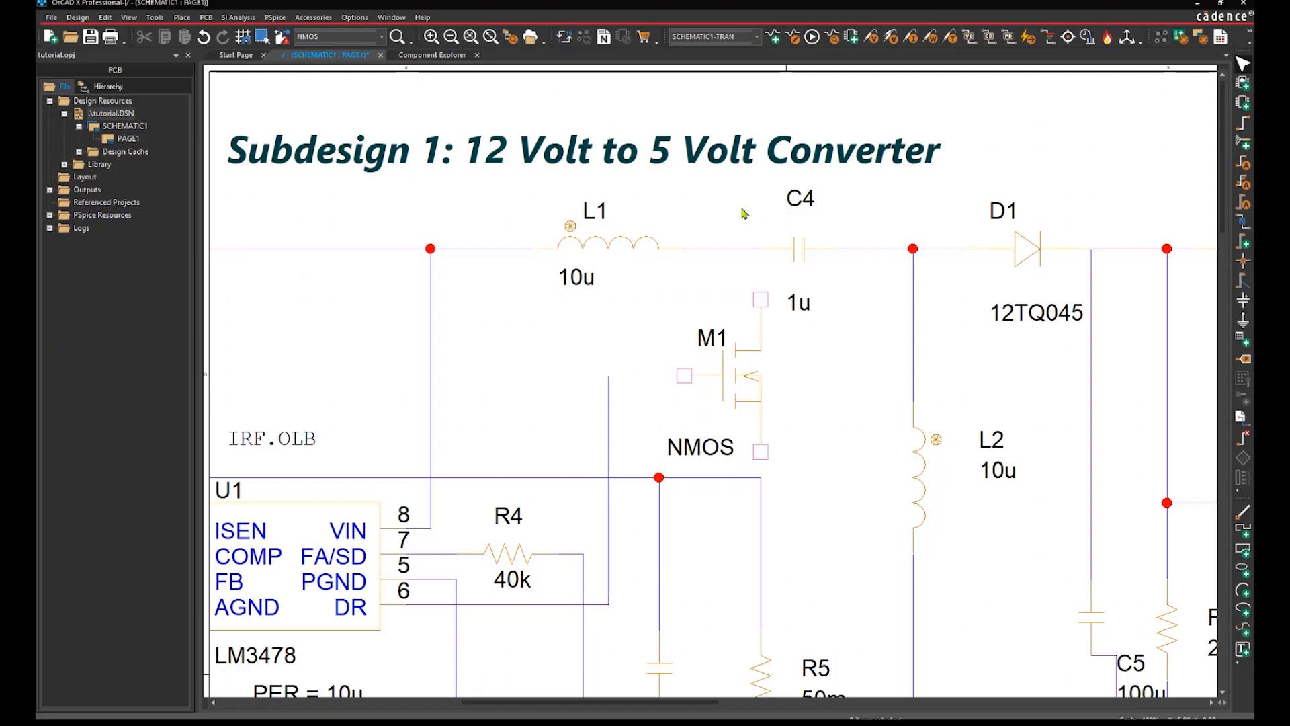
Wire M1's gate to the left wire, drain up to the L1–C4 wire, source down.
key("w")
left_click(684, 376)
left_click(608, 375)
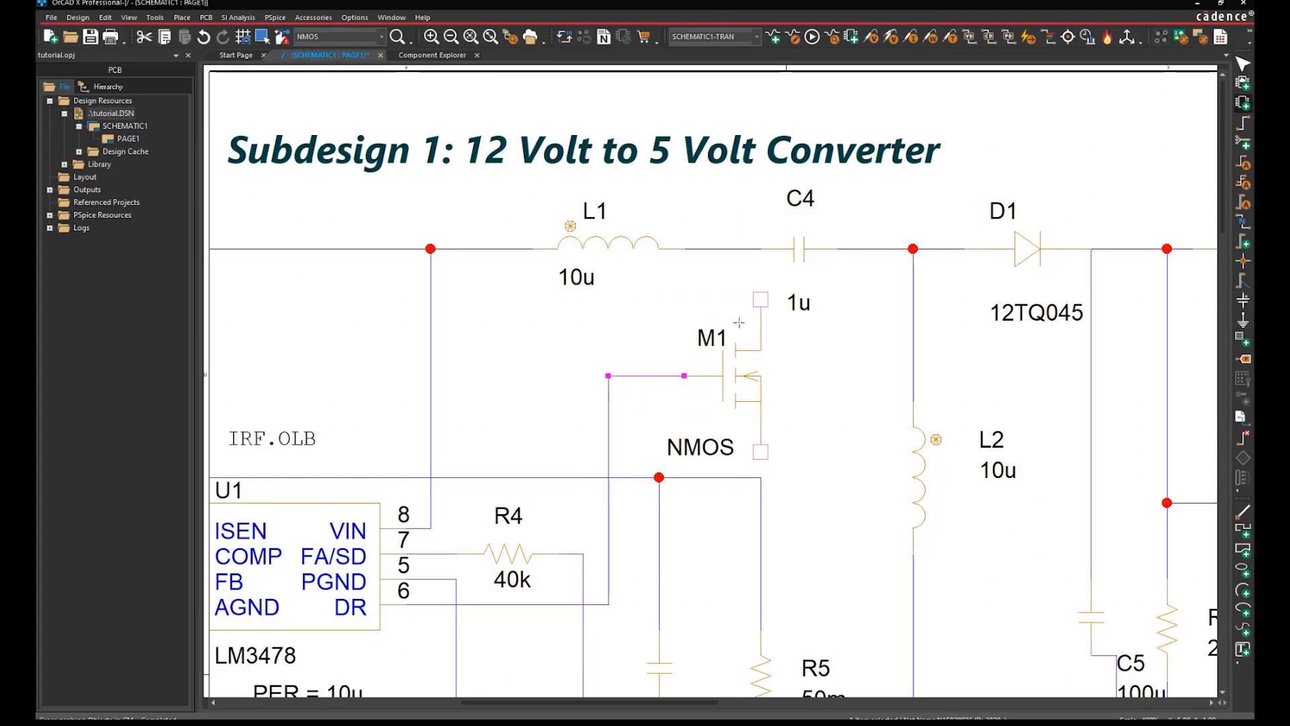
left_click(760, 299)
left_click(760, 249)
left_click(760, 477)
key("Escape")
Save the schematic and return to Component Explorer.
scroll(800, 432, "down", 2, "ctrl")
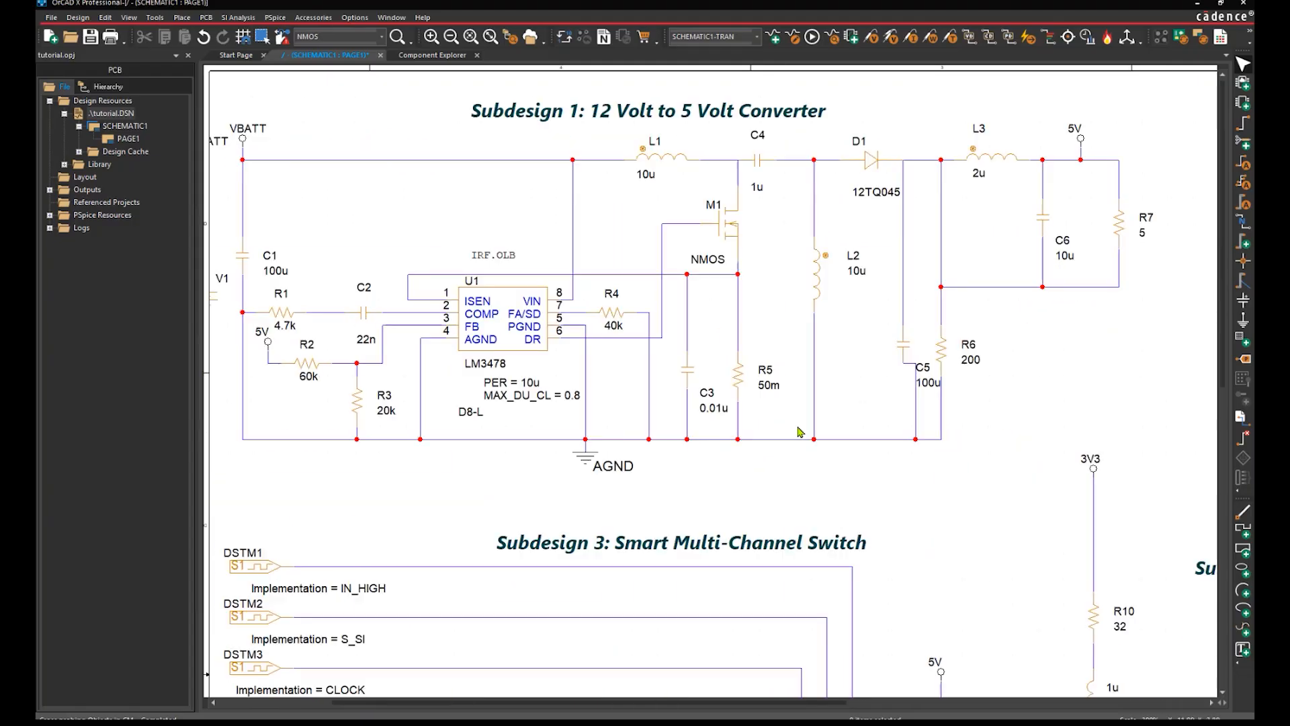
key("ctrl+s")
left_click(413, 56)
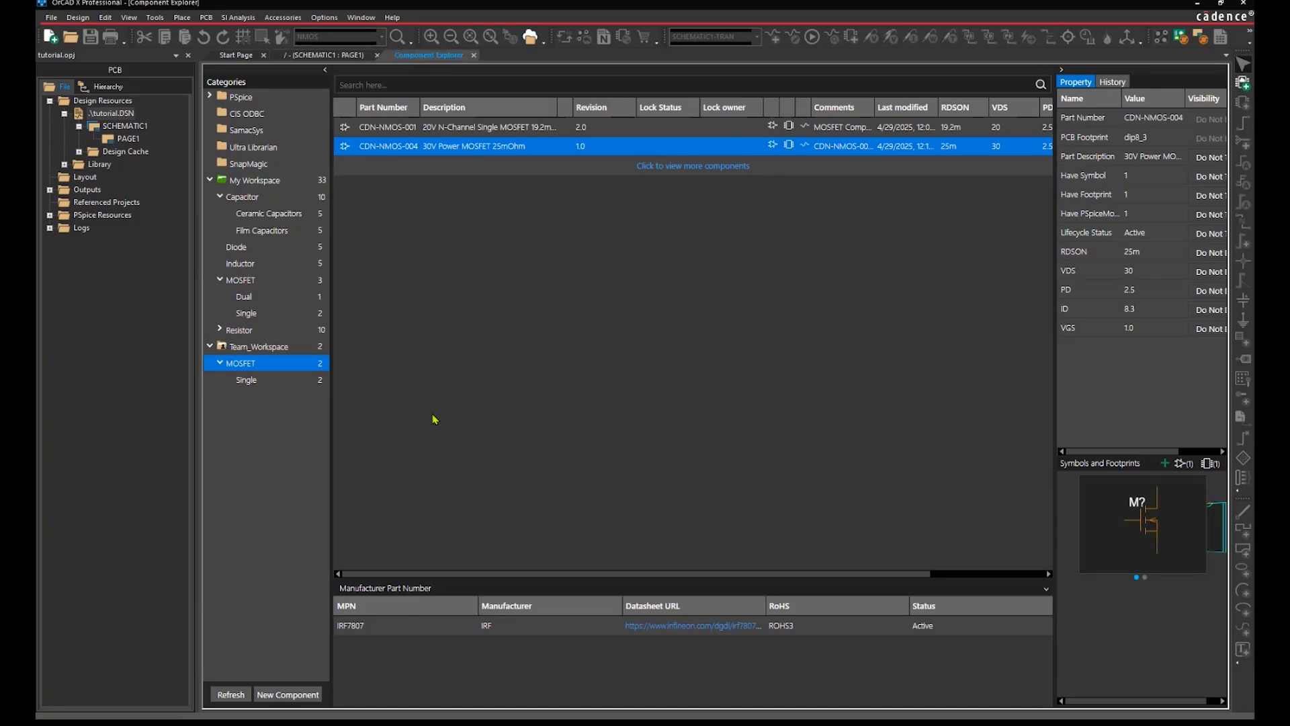
Copy revision 0.2 of CDN-NMOS-004 to My Workspace and check it under MOSFET > Single.
left_click(1123, 82)
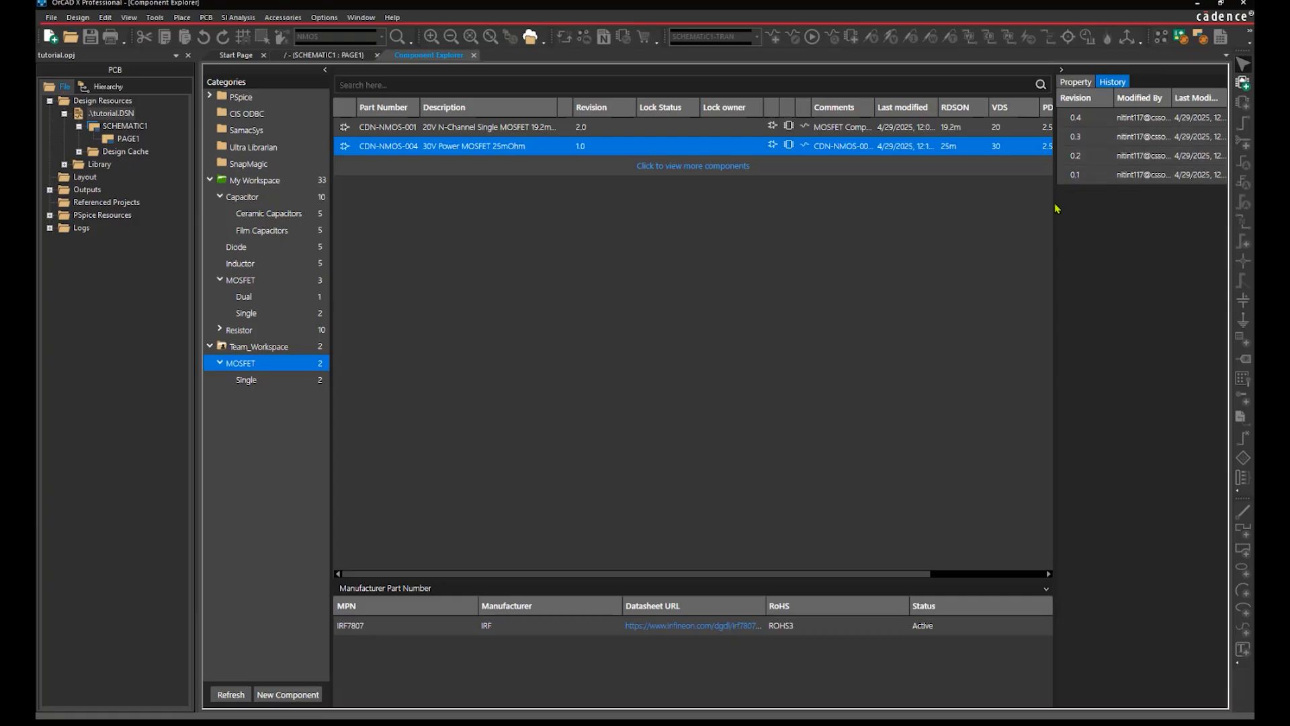
left_click_drag(1054, 221, 897, 398)
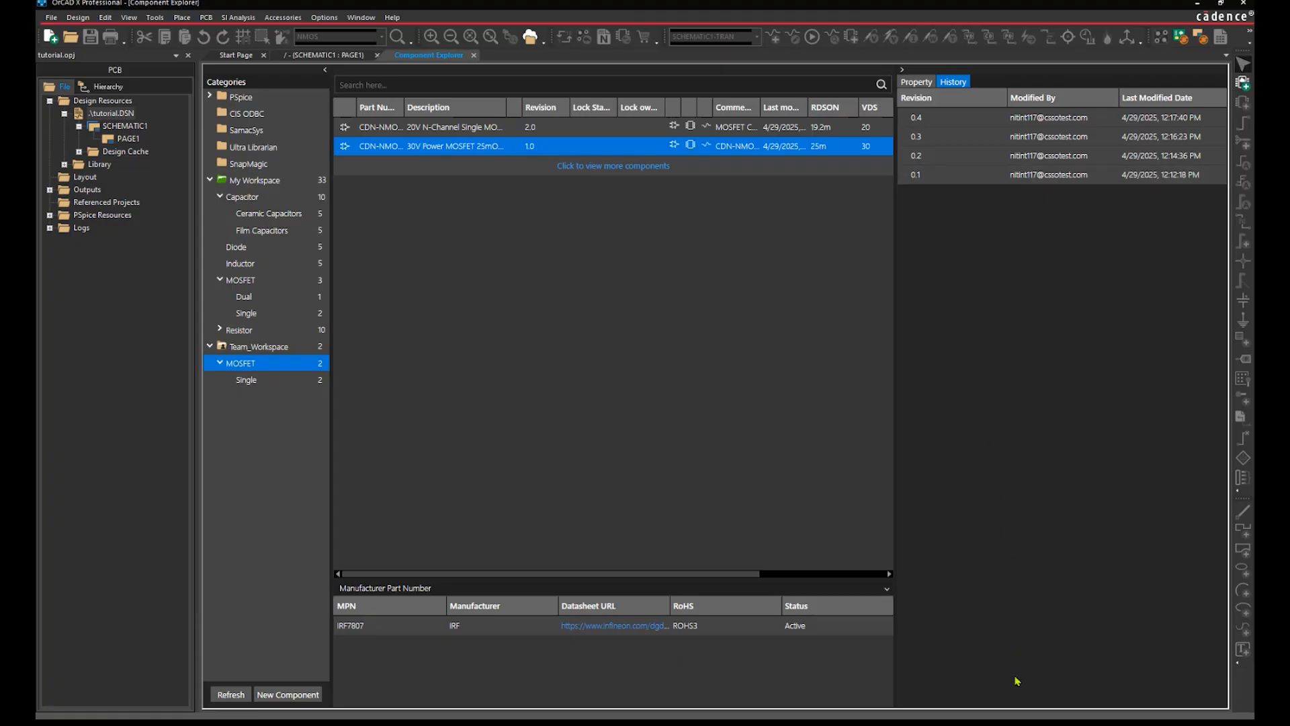
left_click(942, 162)
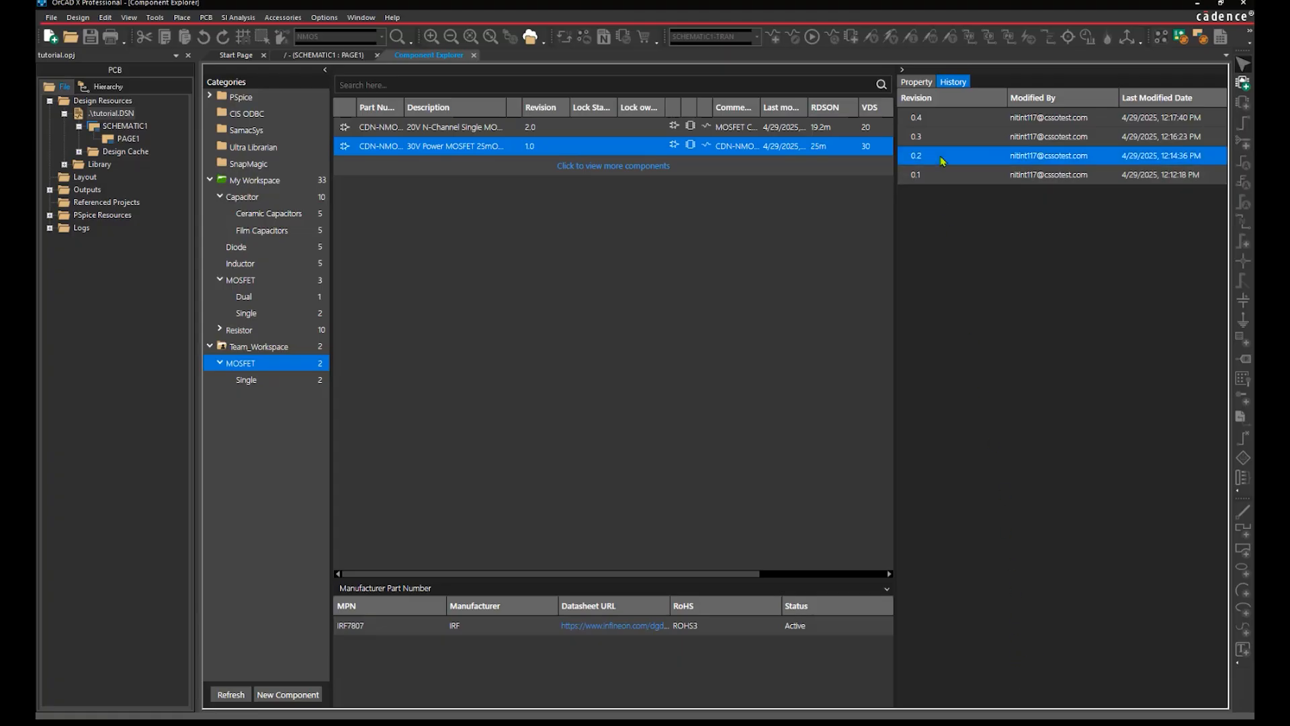
right_click(942, 162)
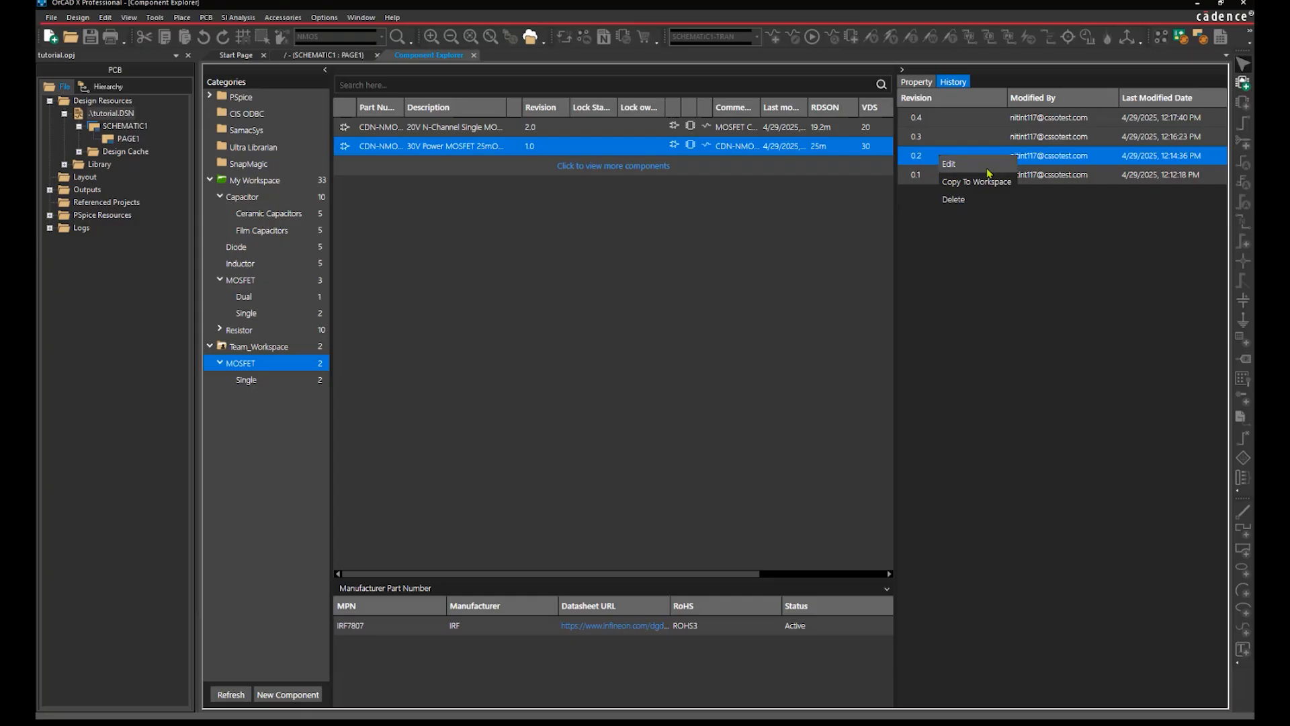
left_click(968, 181)
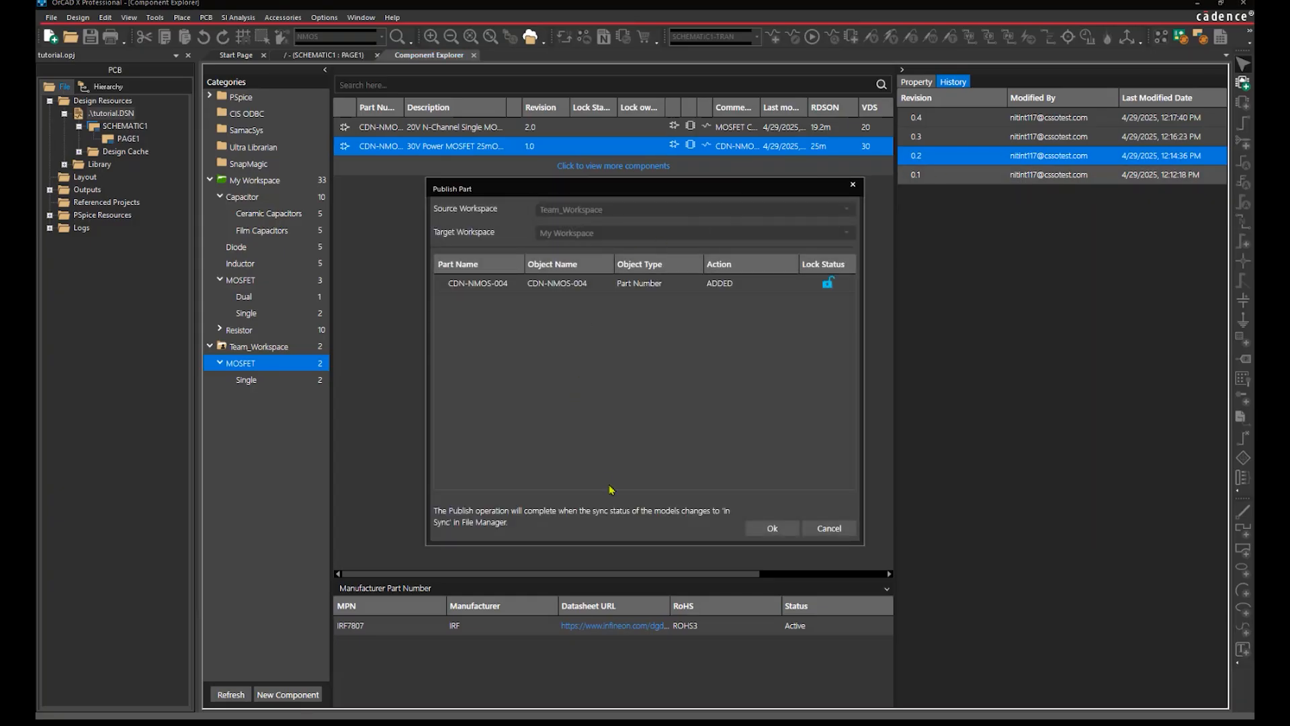
left_click(761, 531)
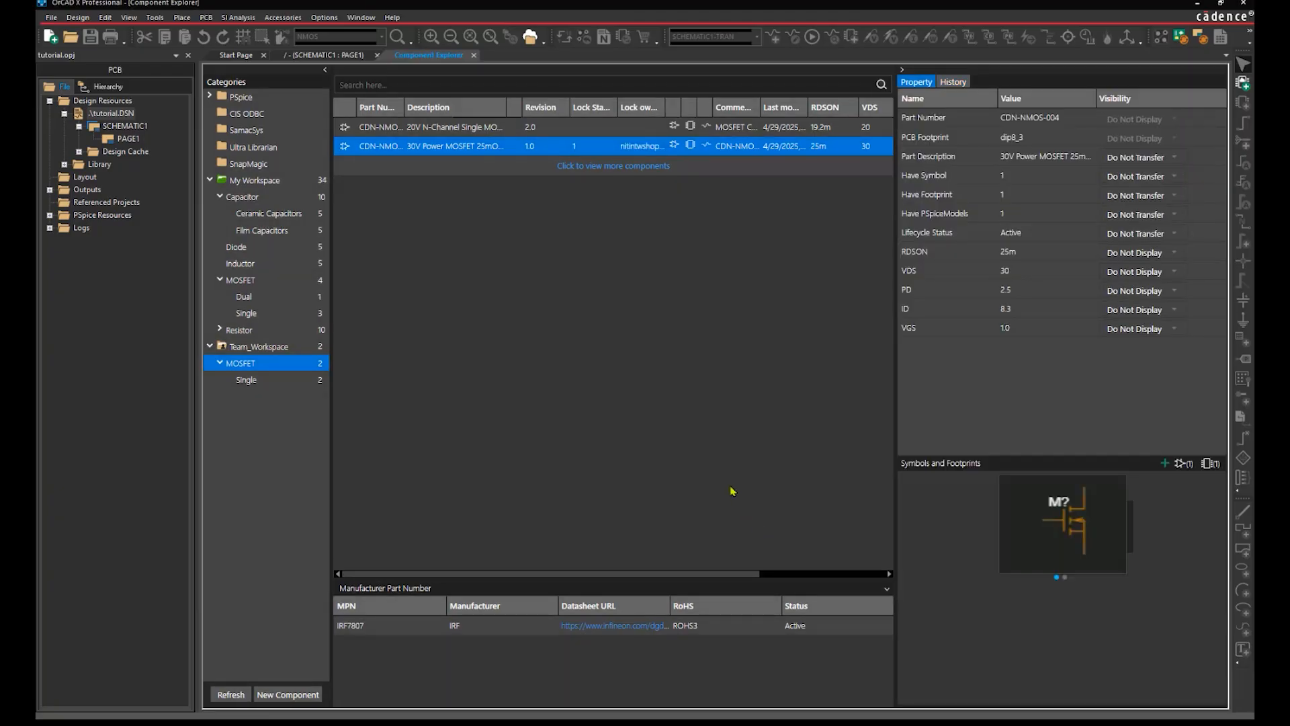
left_click(313, 313)
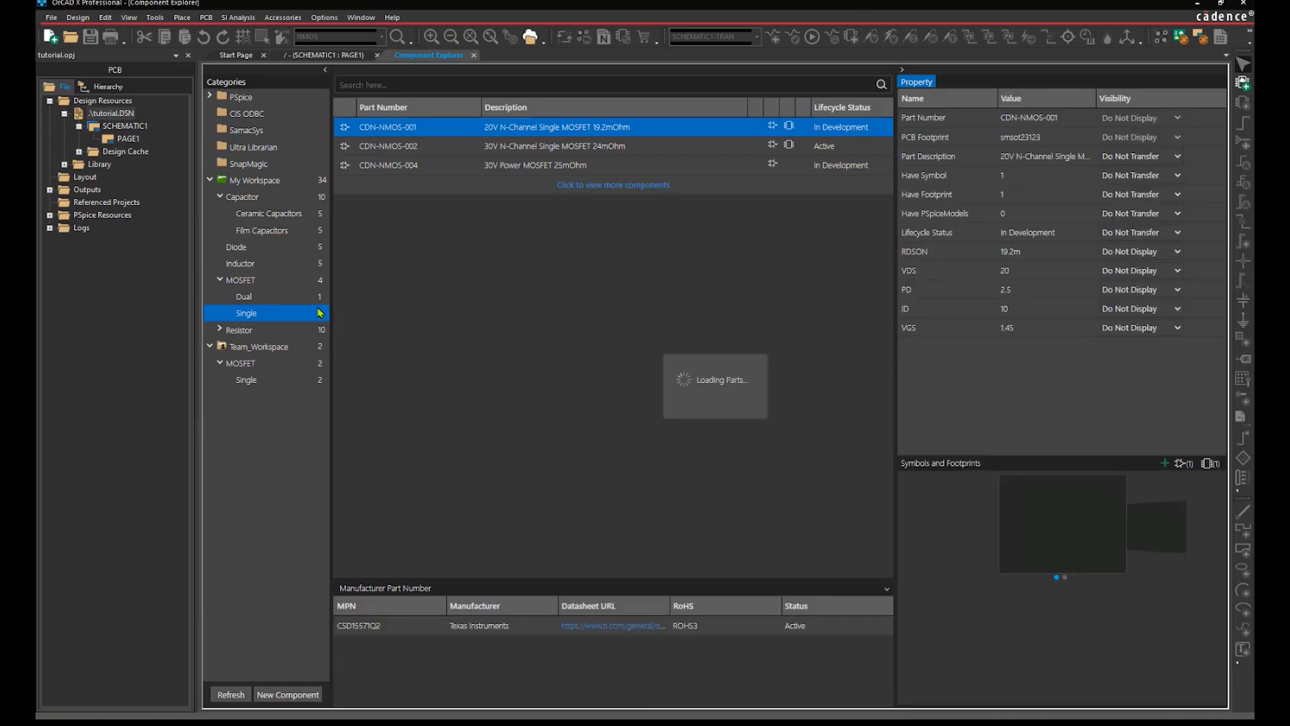
left_click(449, 167)
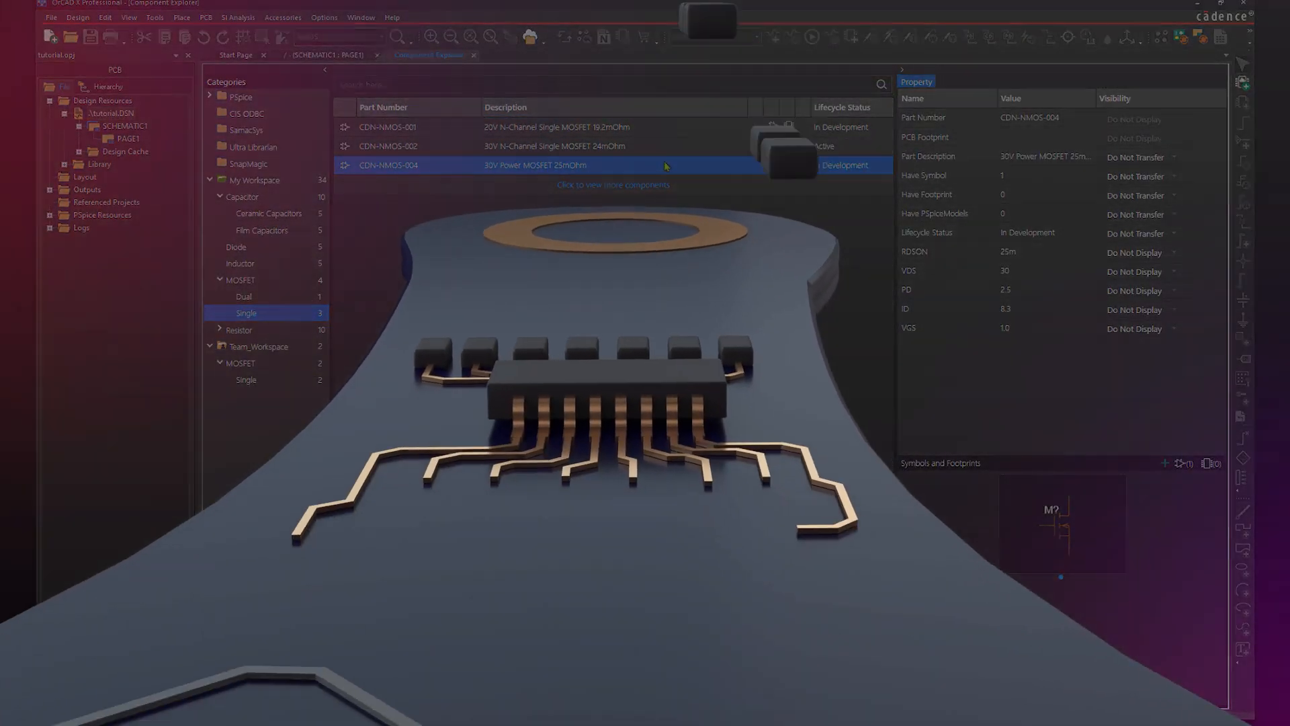